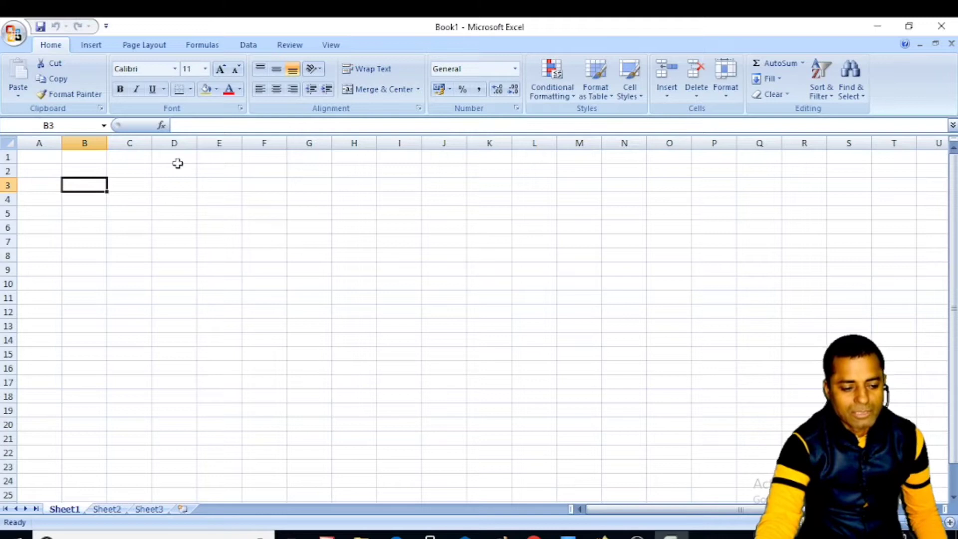
# - Select various cells across rows 1–9, ending on cell A2
pyautogui.click(136, 168)
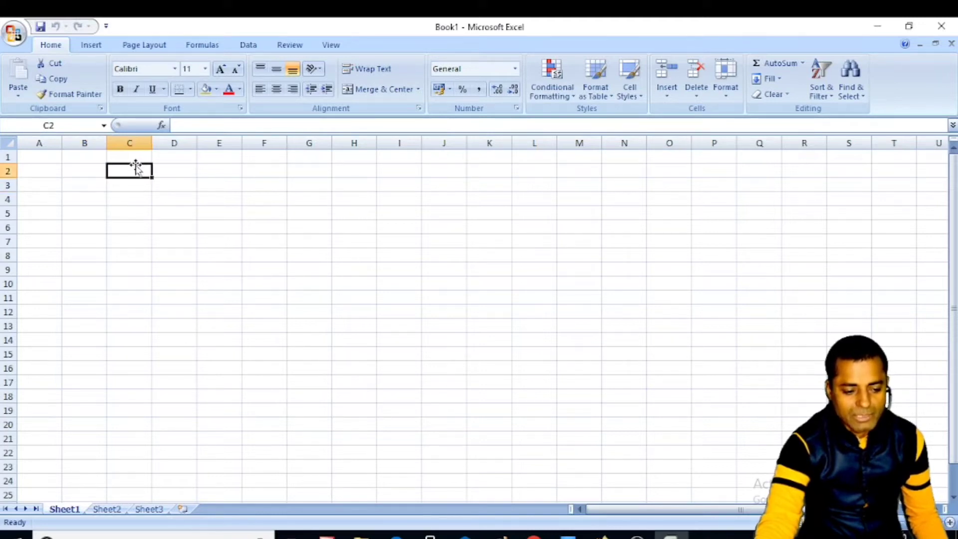
pyautogui.click(98, 185)
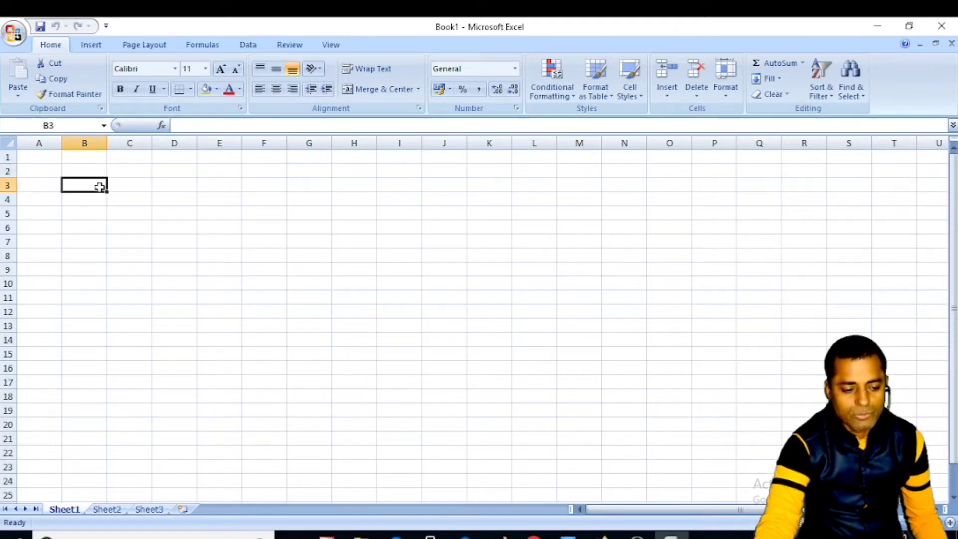
pyautogui.click(133, 169)
pyautogui.click(187, 158)
pyautogui.click(285, 171)
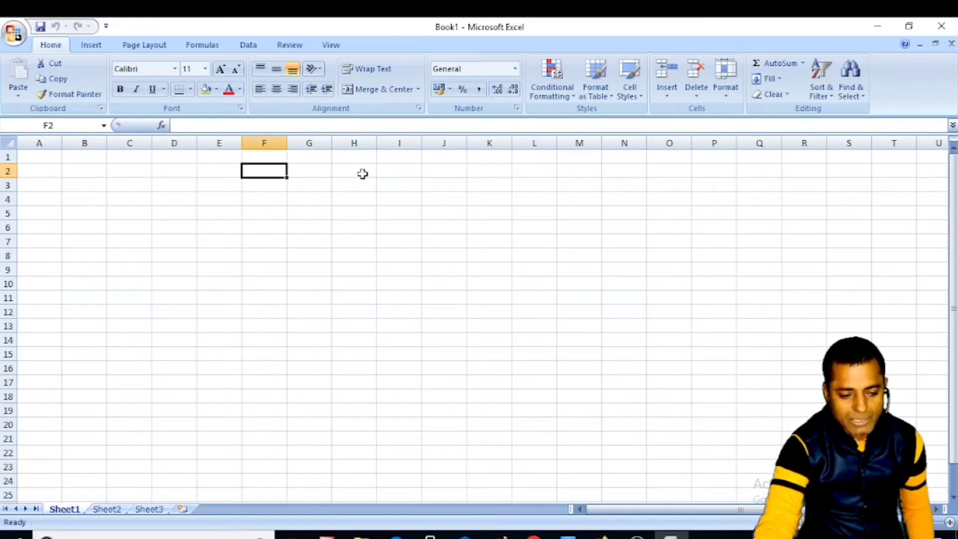
pyautogui.click(361, 174)
pyautogui.click(426, 175)
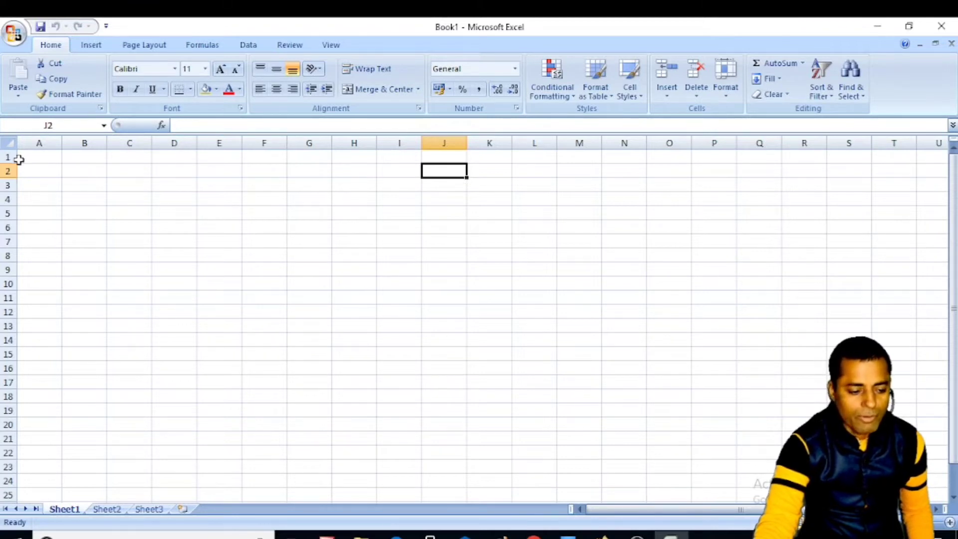
pyautogui.click(193, 268)
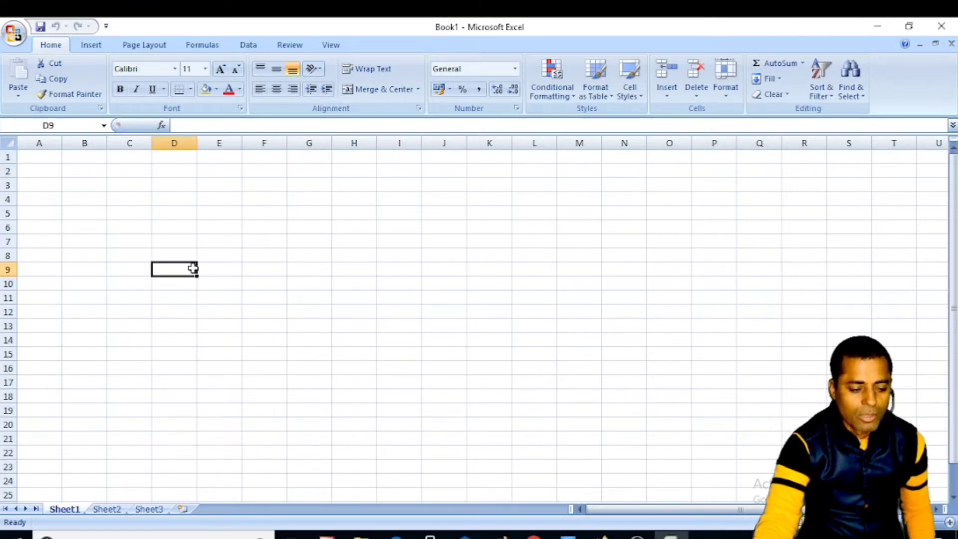
pyautogui.click(233, 199)
pyautogui.click(327, 194)
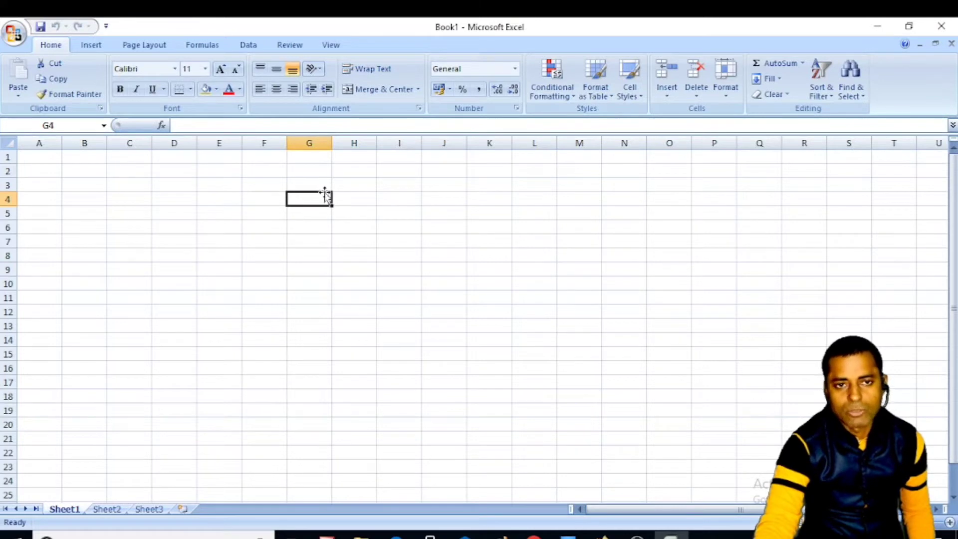
pyautogui.click(247, 189)
pyautogui.click(165, 189)
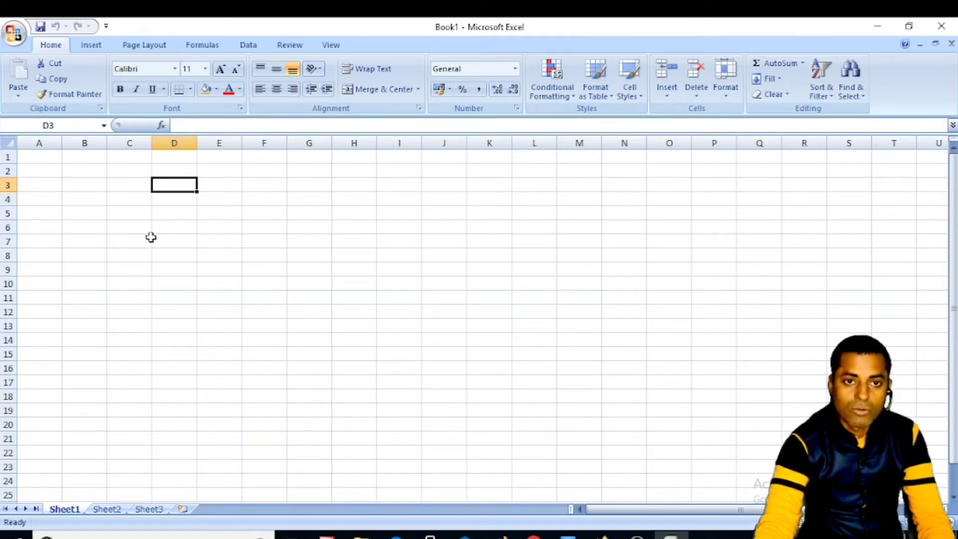
pyautogui.click(124, 243)
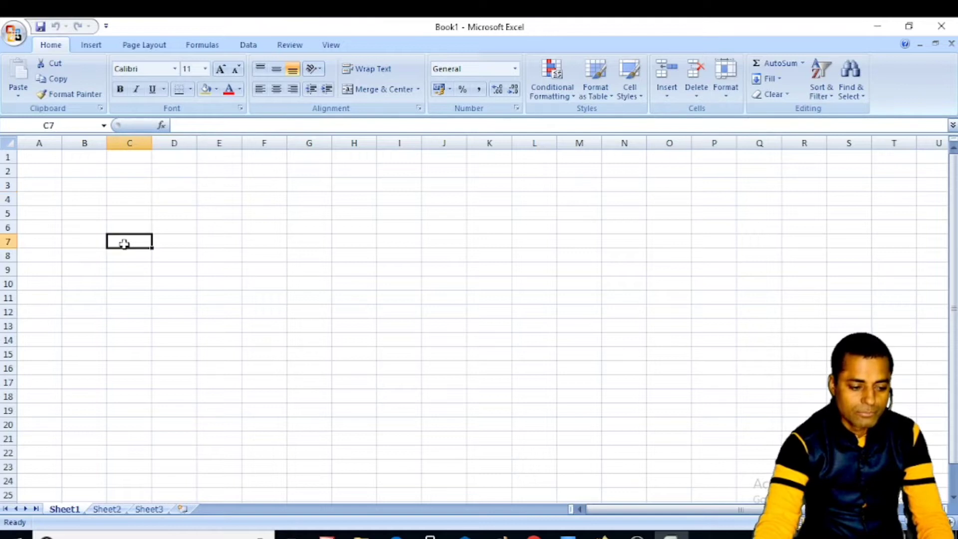
pyautogui.click(38, 159)
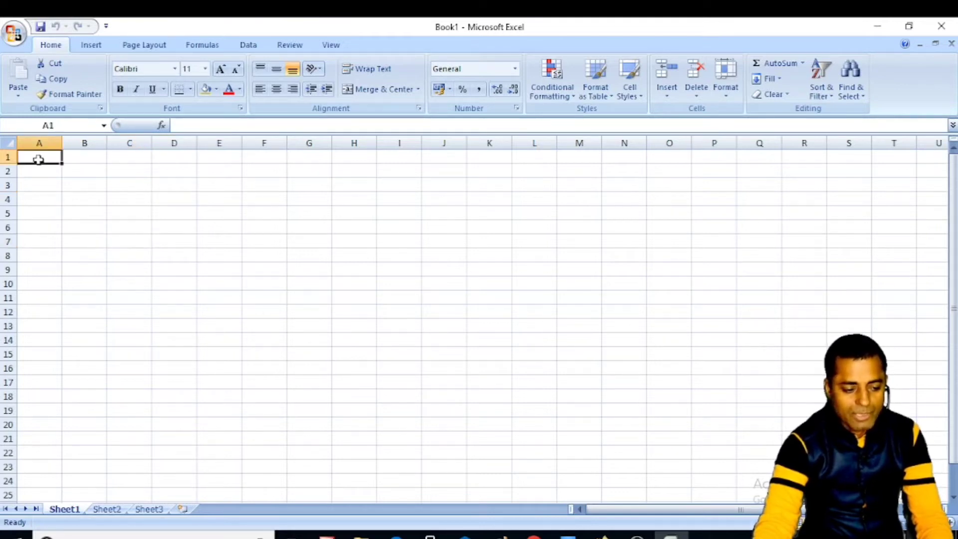
pyautogui.click(139, 188)
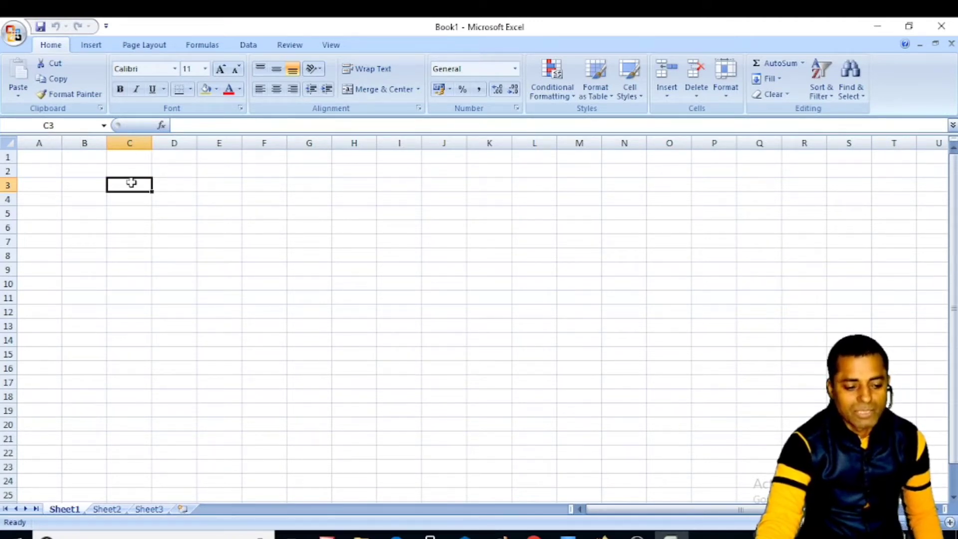
pyautogui.click(272, 214)
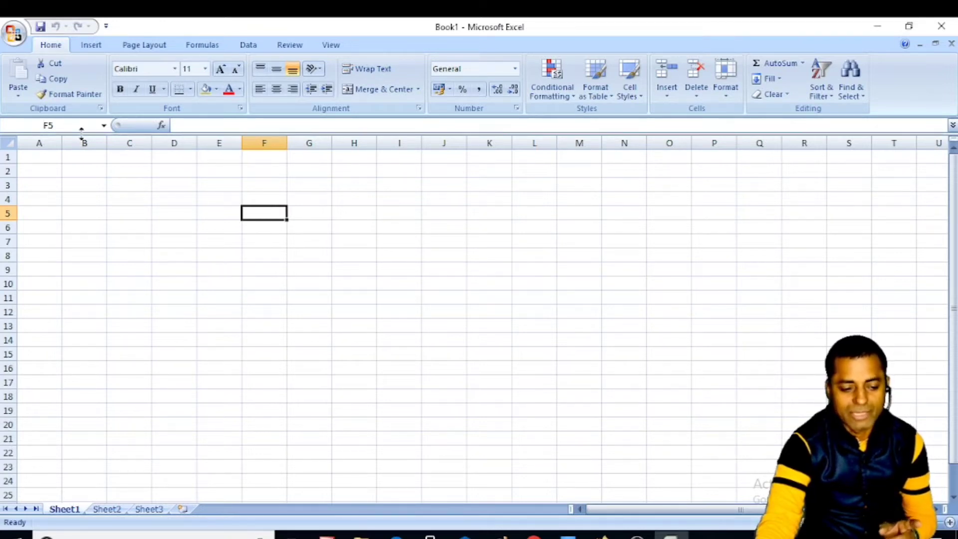
pyautogui.click(37, 172)
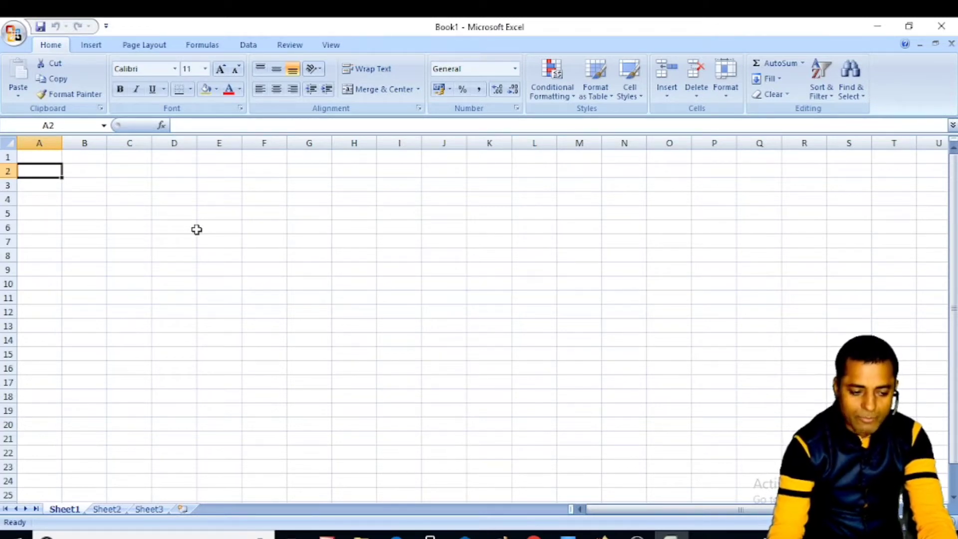
# - Jump to column XFD, enter 16384 in XFD2, and return to column A
pyautogui.hotkey('ctrl', 'Right')
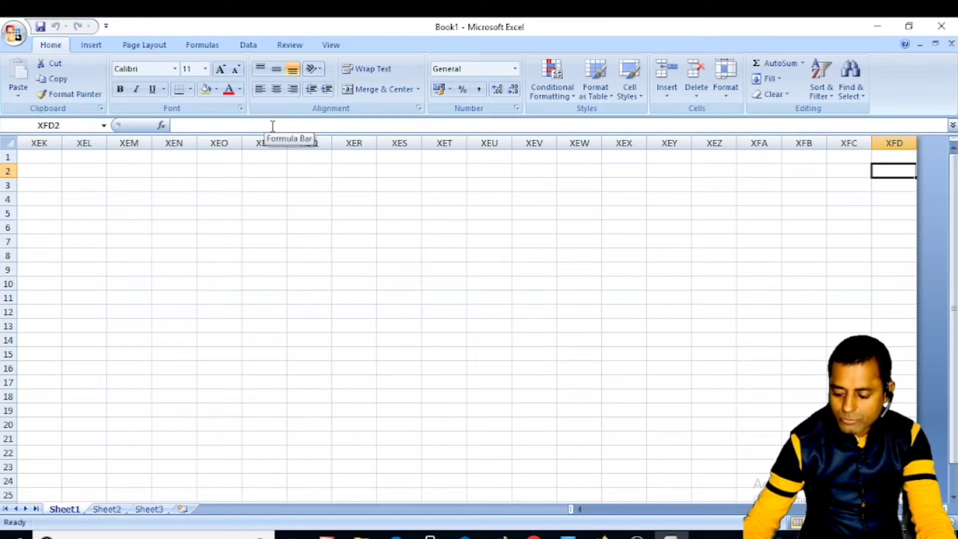
pyautogui.write('16')
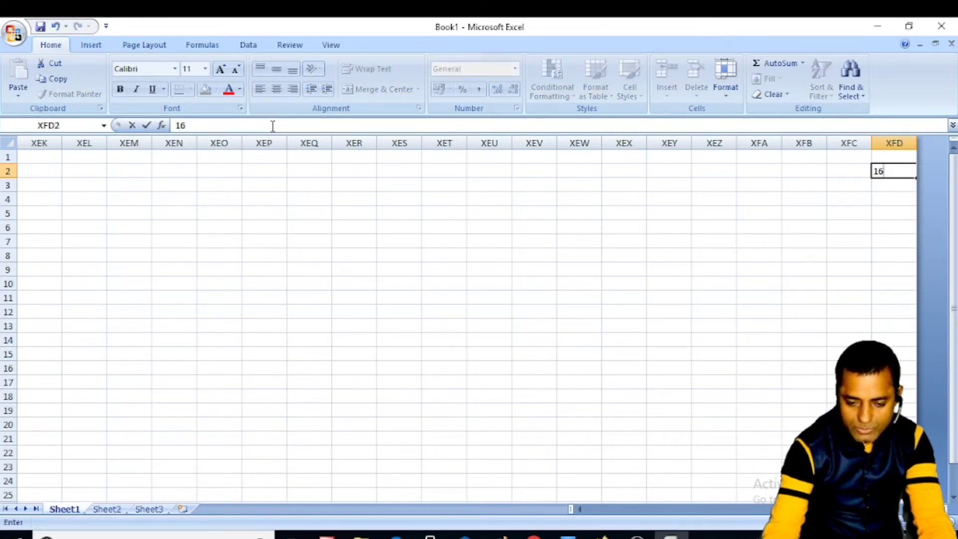
pyautogui.write('384')
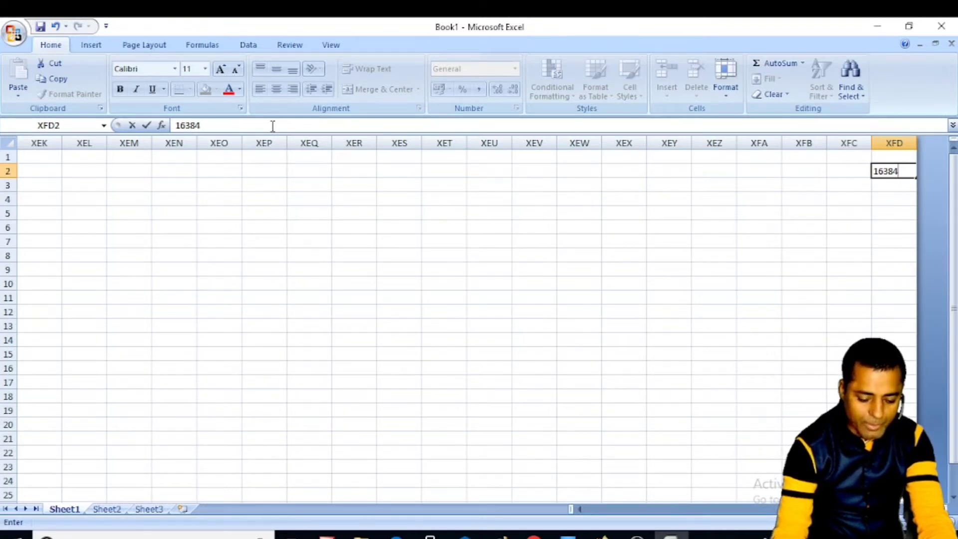
pyautogui.hotkey('ctrl', 'Left')
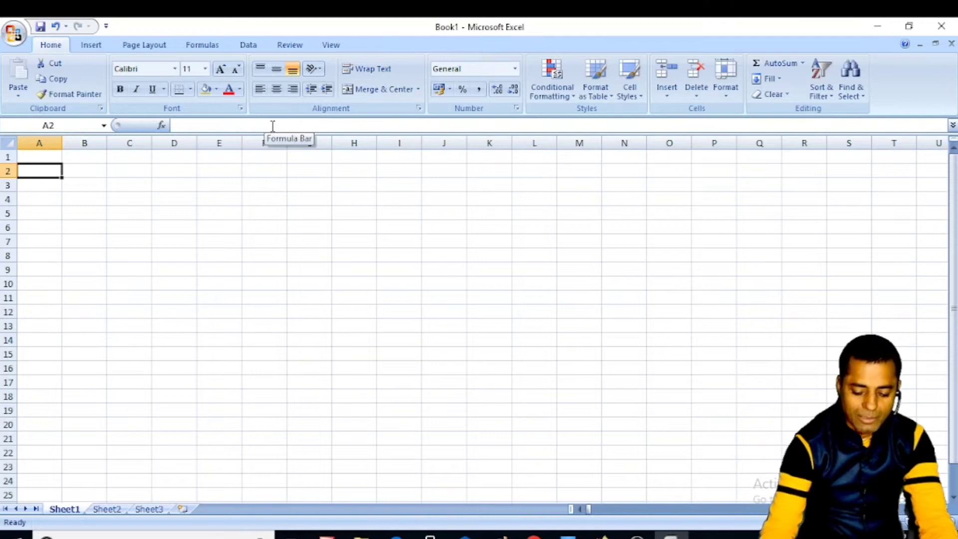
pyautogui.press('Up')
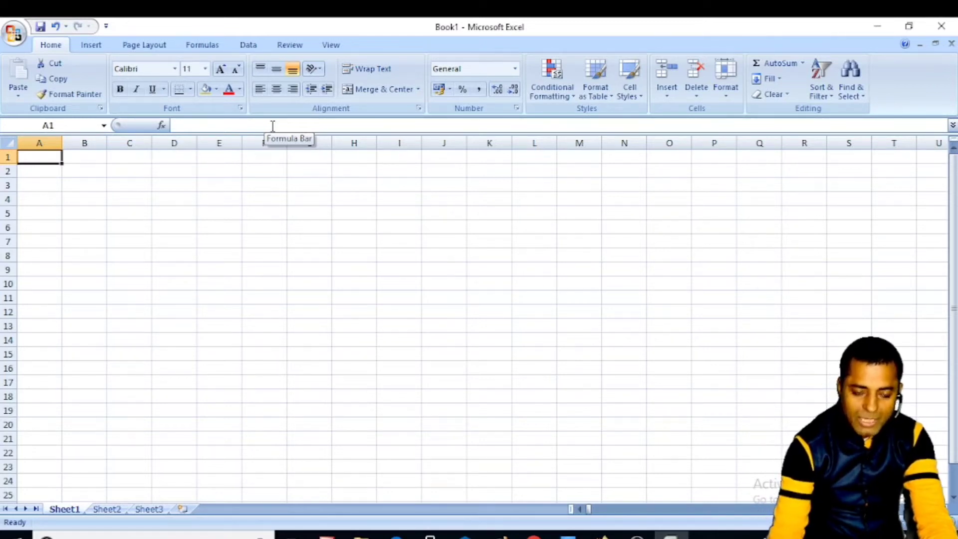
pyautogui.hotkey('ctrl', 'Down')
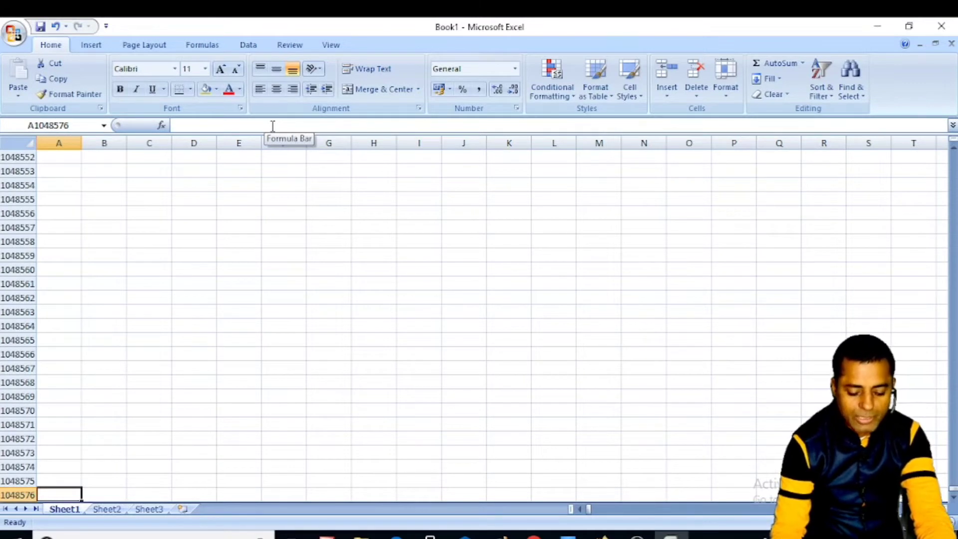
pyautogui.hotkey('ctrl', 'Up')
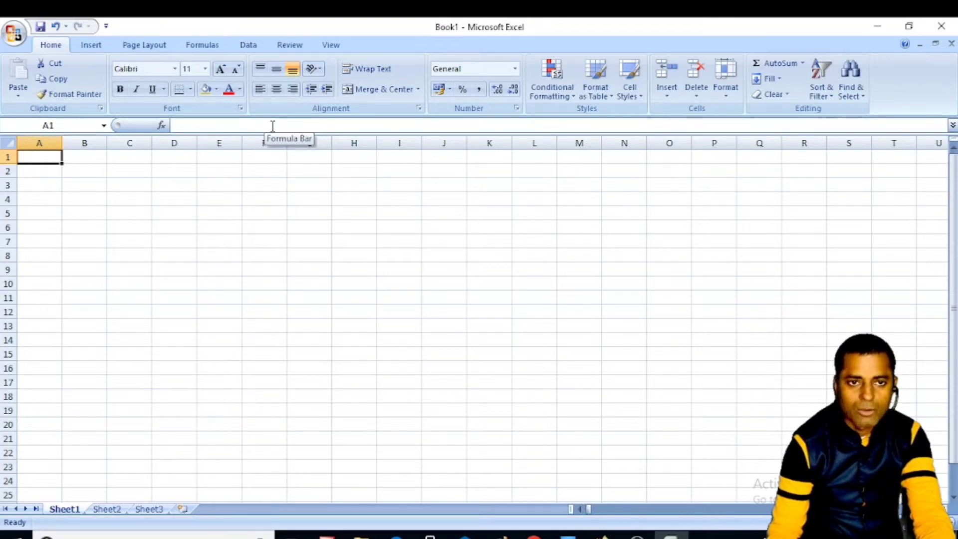
pyautogui.press('Down')
pyautogui.press('Right')
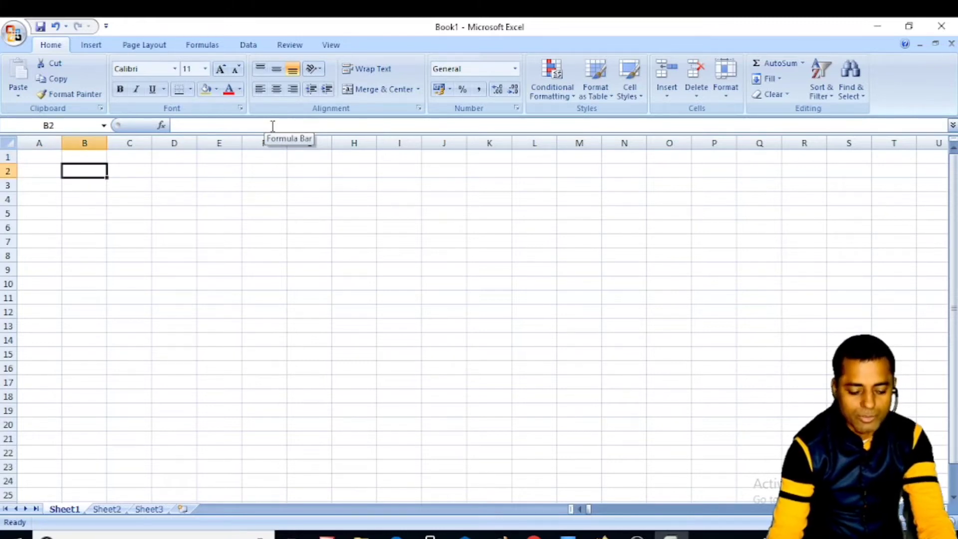
# - Enter 16384 in B2 and 1048576 in B3
pyautogui.write('colom')
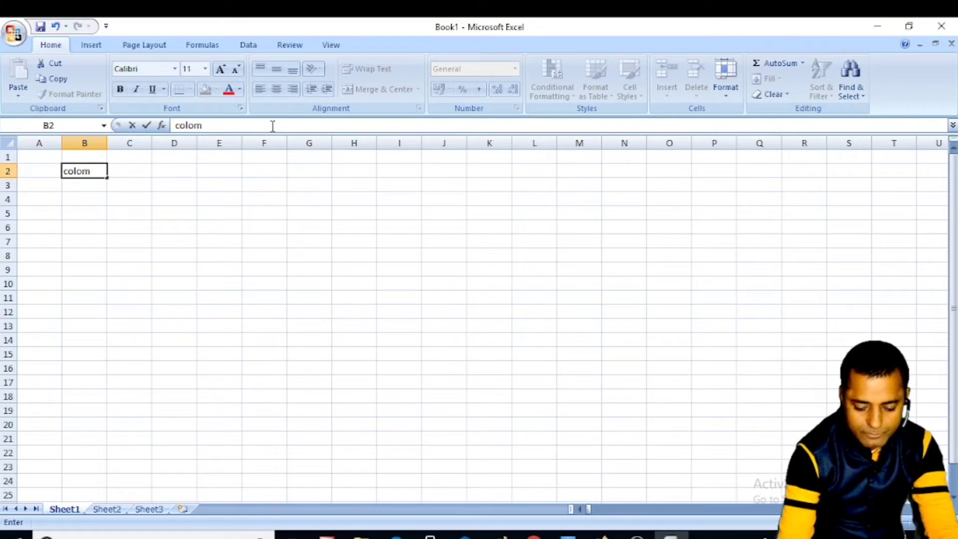
pyautogui.press('BackSpace')
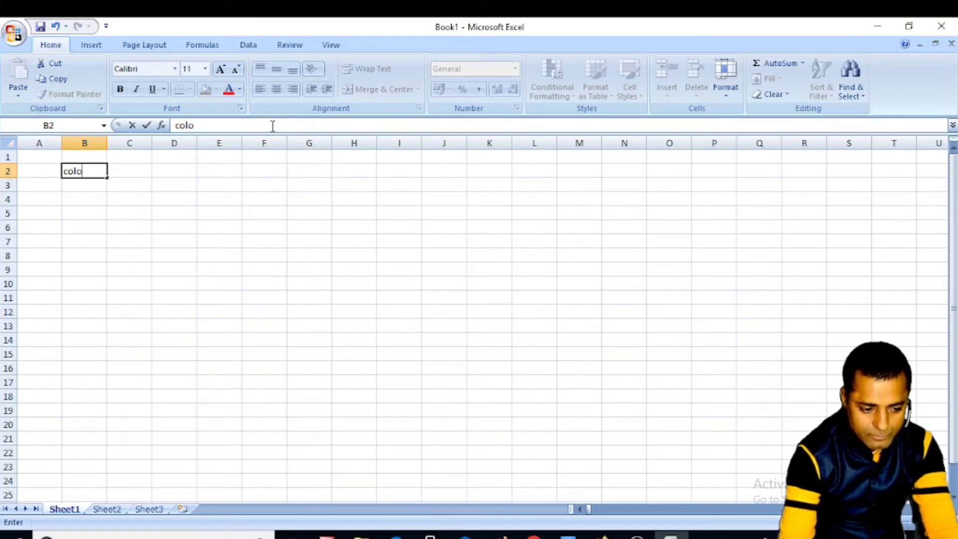
pyautogui.write('un')
pyautogui.press('BackSpace')
pyautogui.press('BackSpace')
pyautogui.press('BackSpace')
pyautogui.press('BackSpace')
pyautogui.write('16')
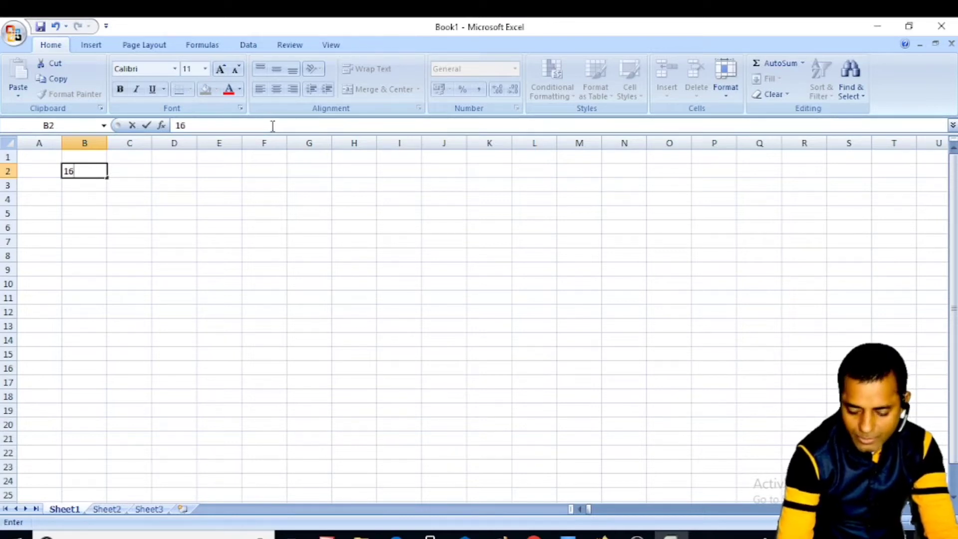
pyautogui.write('3')
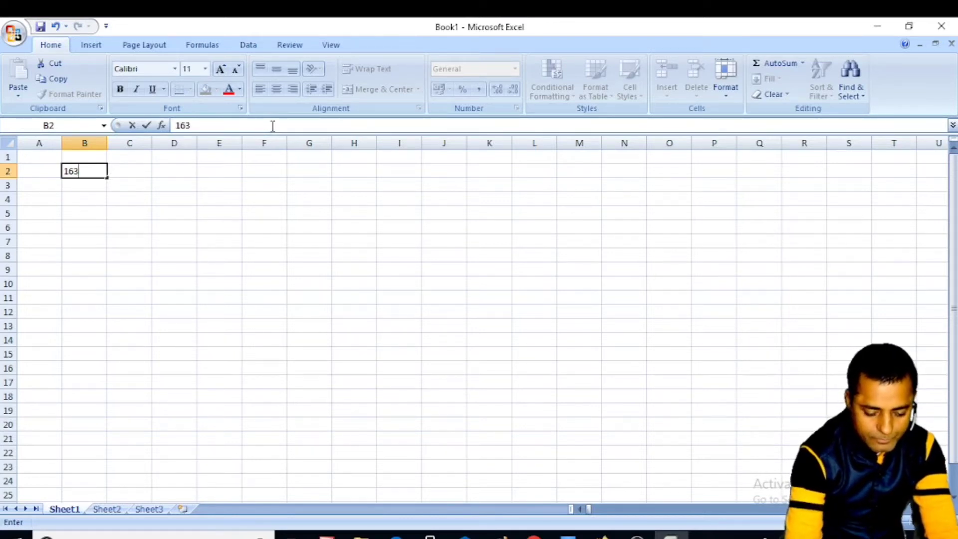
pyautogui.write('84')
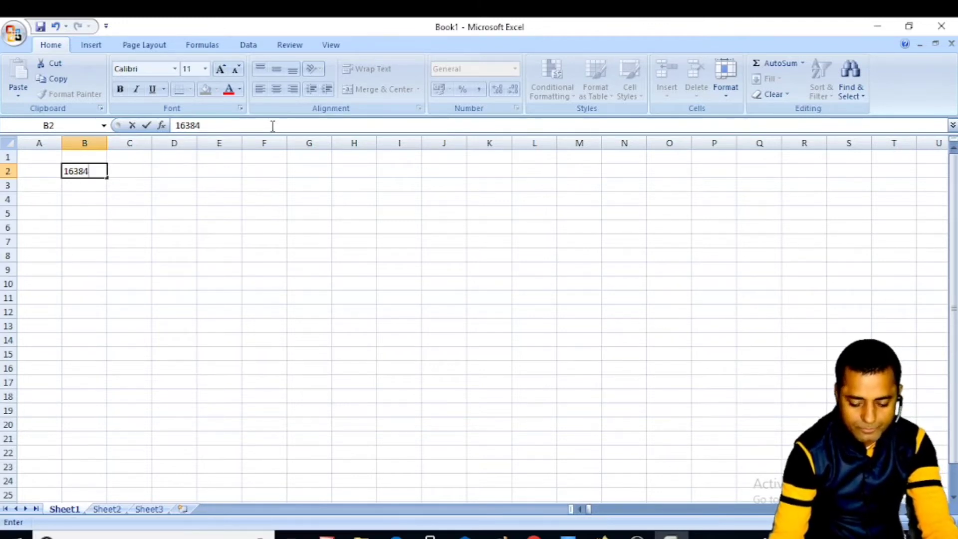
pyautogui.press('Return')
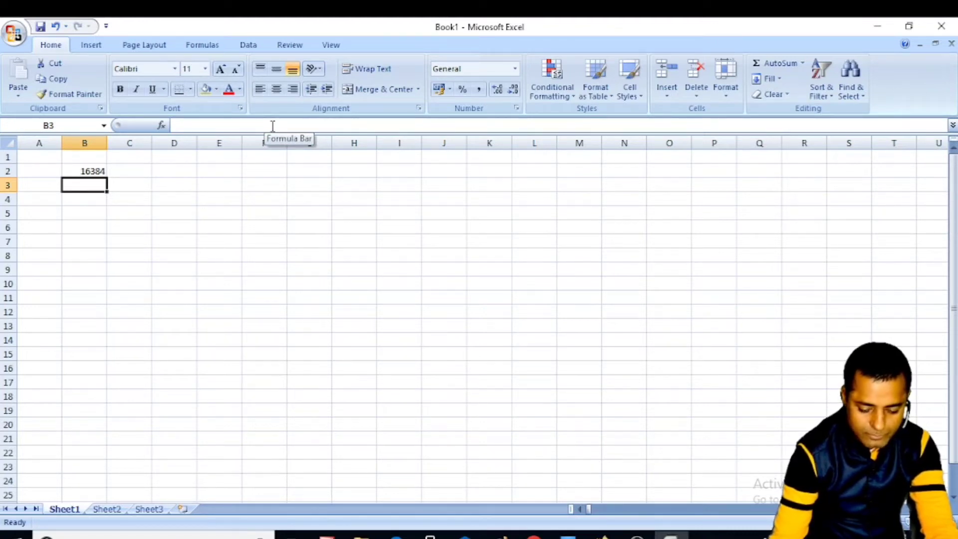
pyautogui.write('10')
pyautogui.scroll(-1, 105, 171)
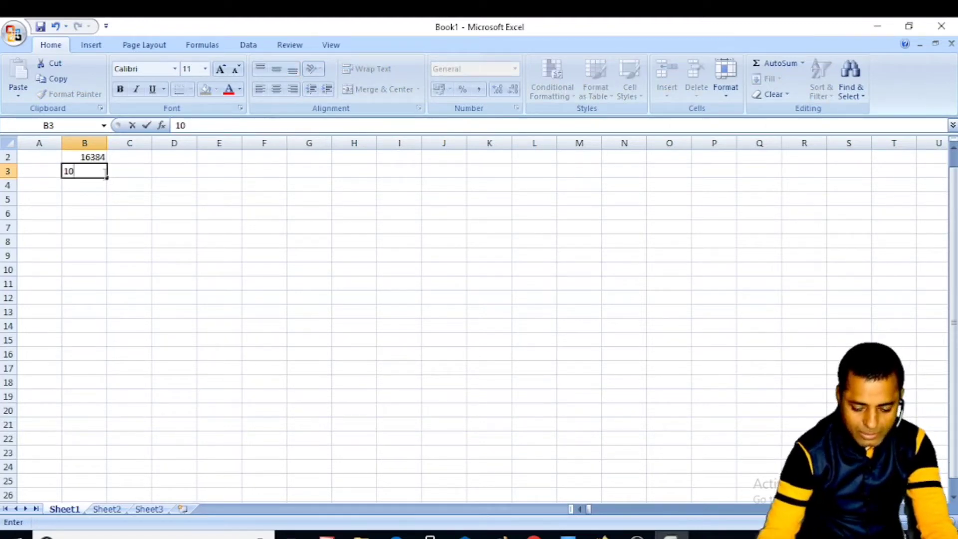
pyautogui.write('48576')
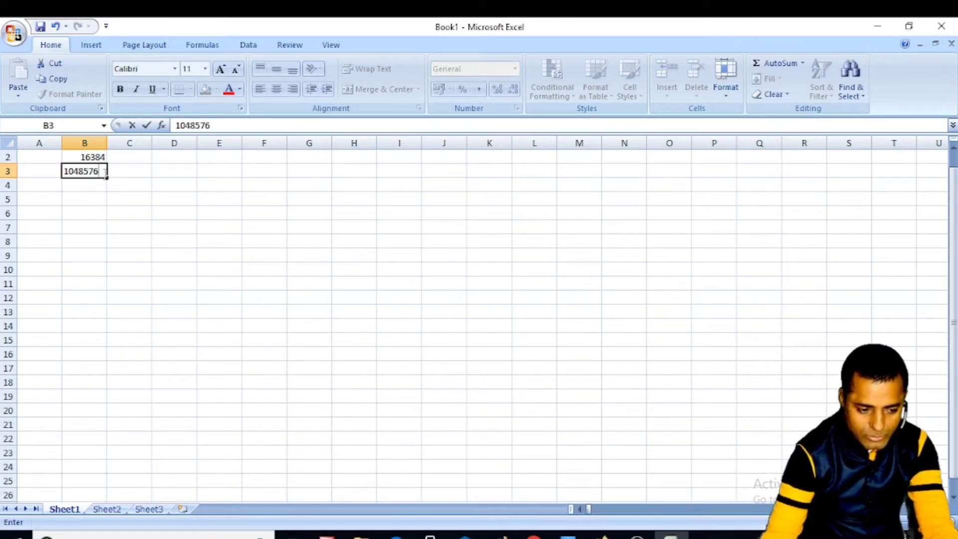
pyautogui.click(38, 159)
# - Label A2 as 'col' and A3 as 'row'
pyautogui.write('col')
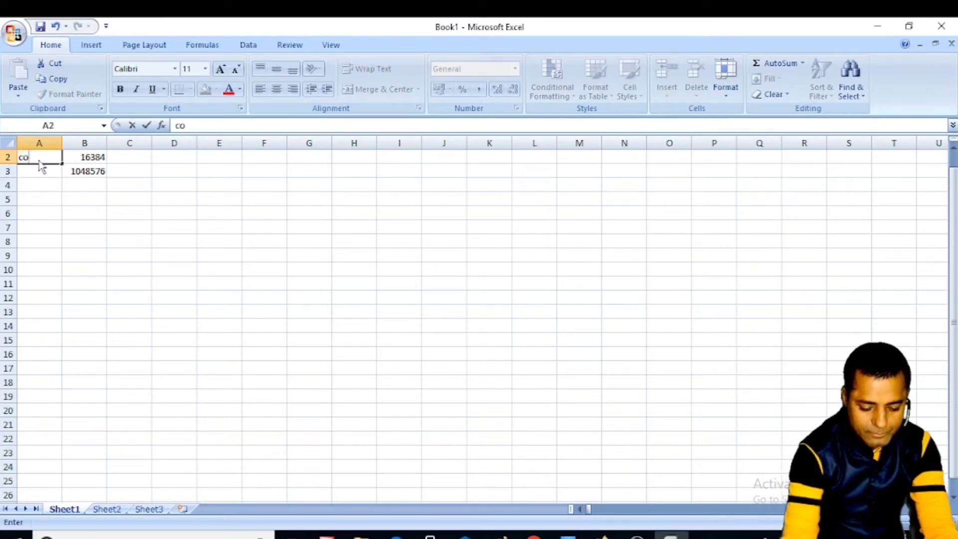
pyautogui.click(45, 174)
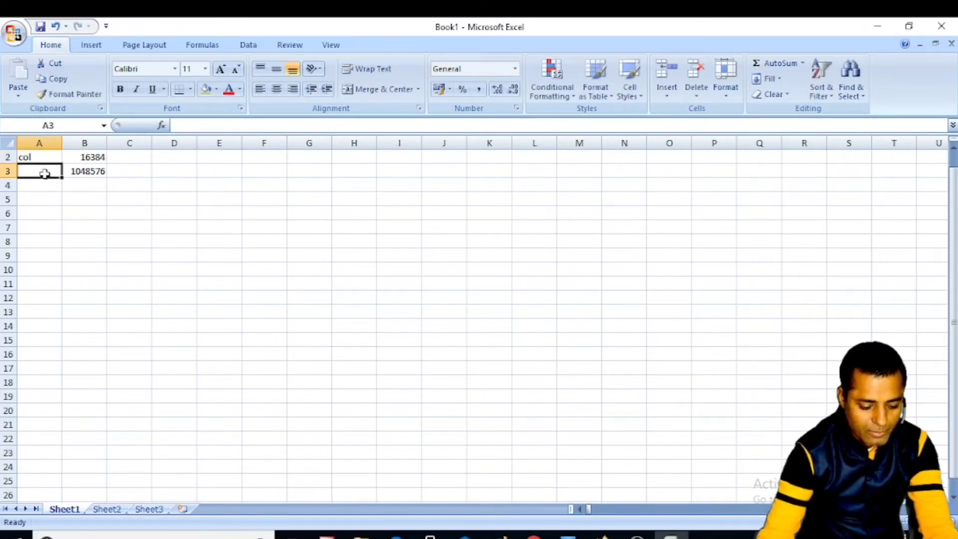
pyautogui.write('row')
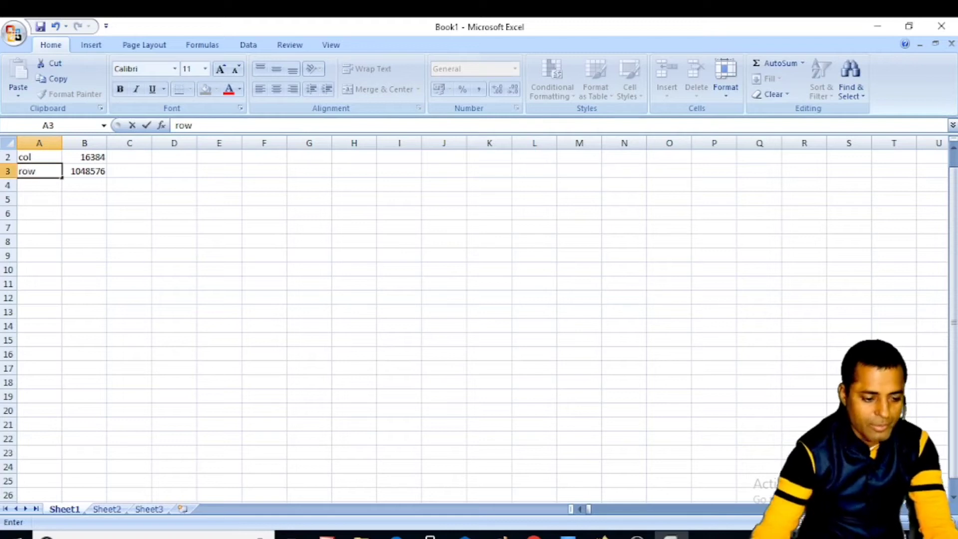
pyautogui.click(46, 227)
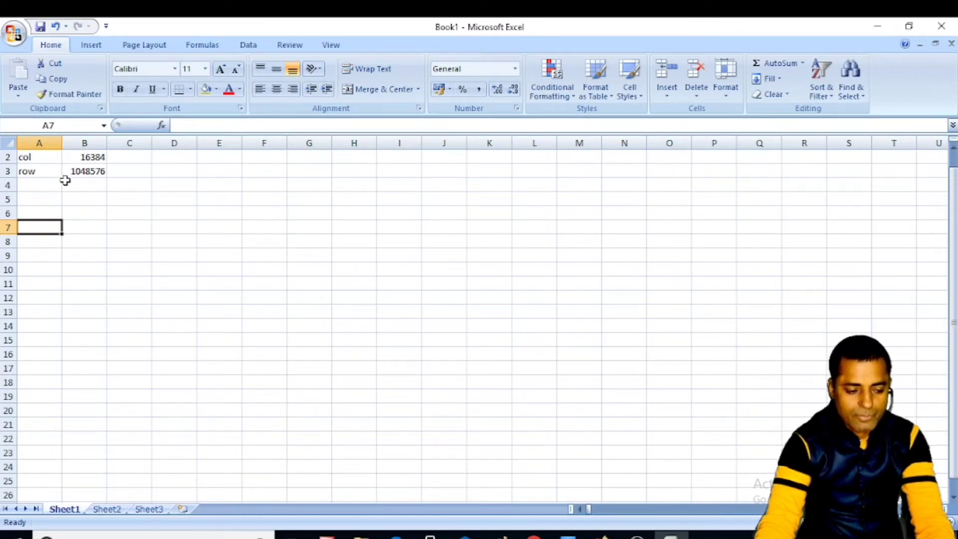
# - Delete the contents of A2:C5, then return to cell A1
pyautogui.moveTo(30, 156); pyautogui.dragTo(130, 180)
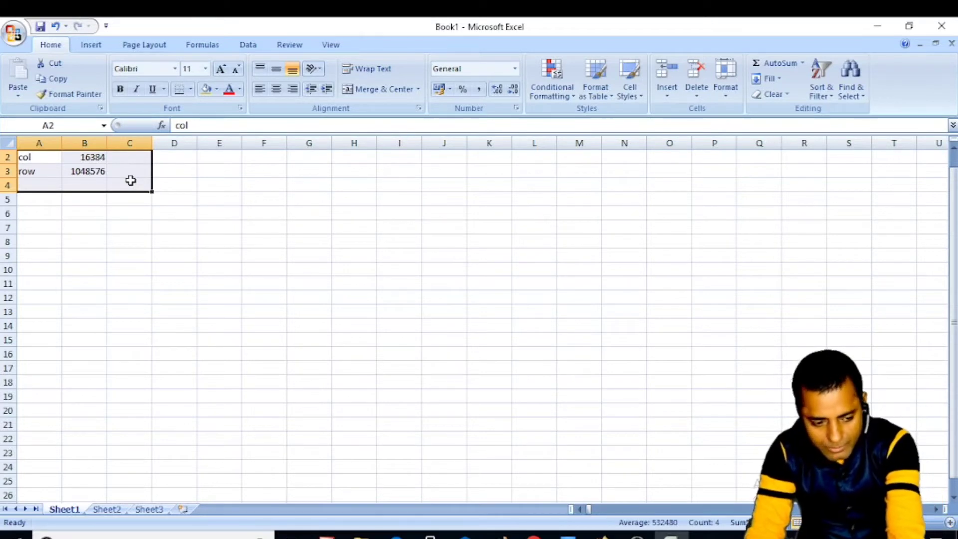
pyautogui.click(112, 228)
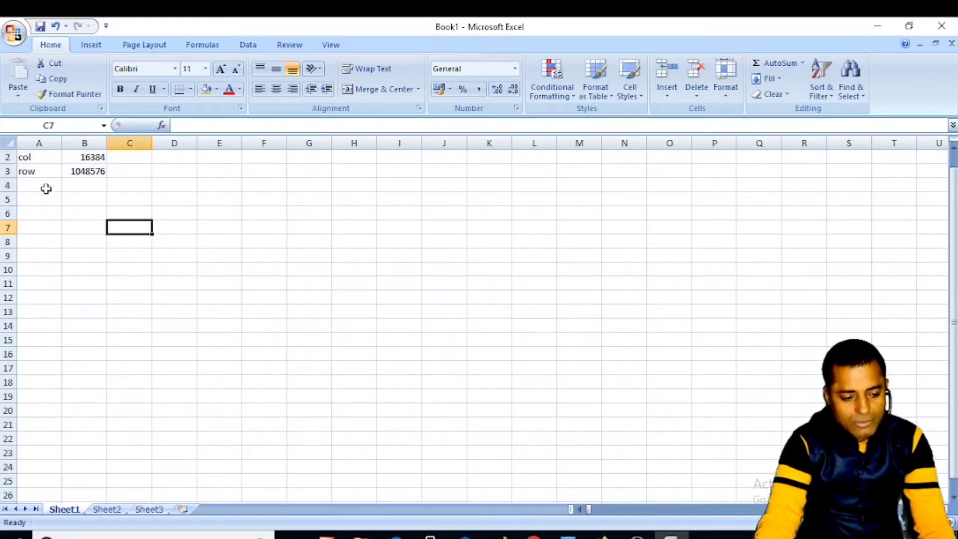
pyautogui.click(21, 155)
pyautogui.moveTo(21, 155); pyautogui.dragTo(133, 193)
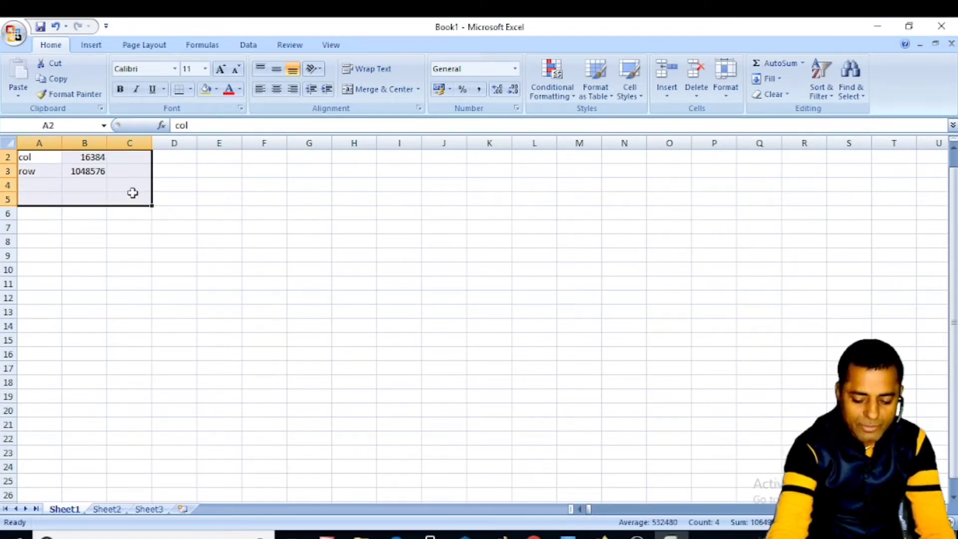
pyautogui.press('Delete')
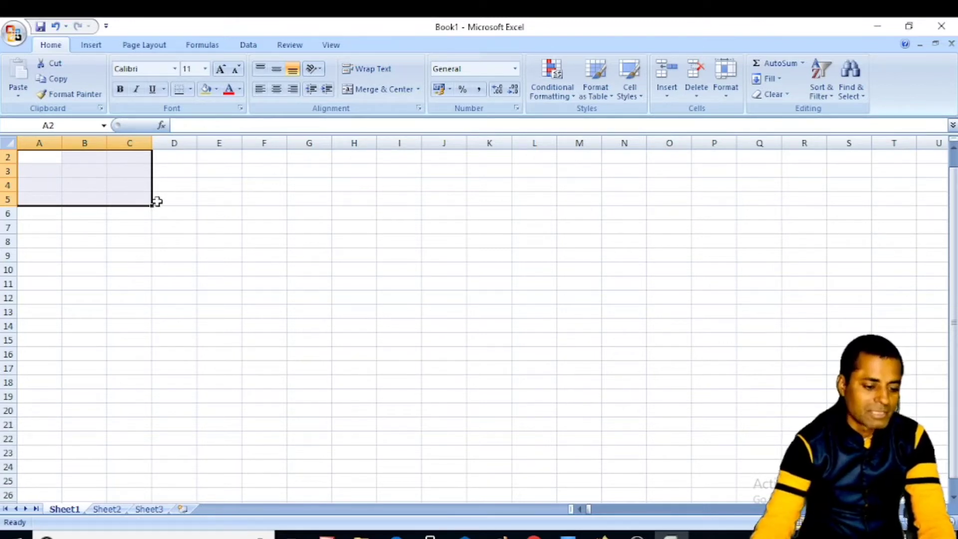
pyautogui.click(174, 198)
pyautogui.click(49, 158)
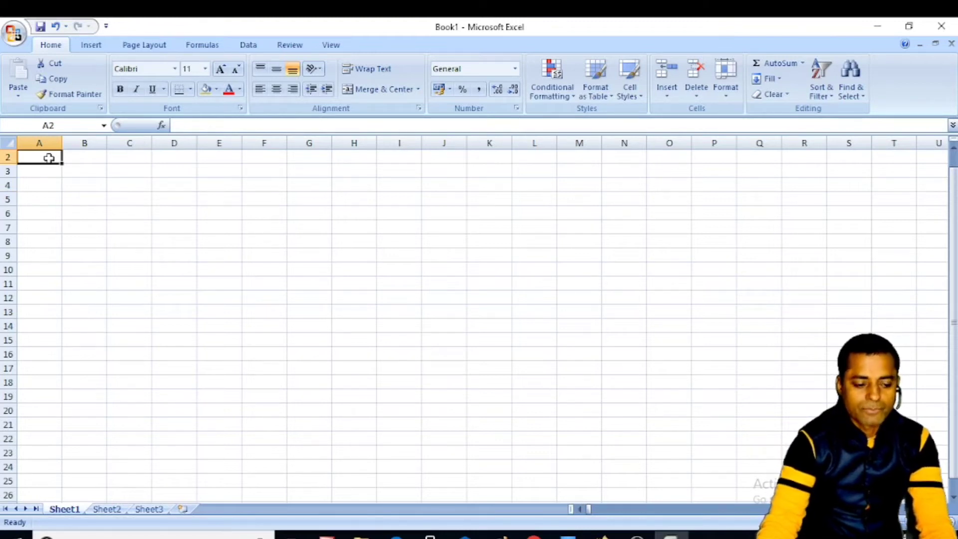
pyautogui.scroll(1, 46, 193)
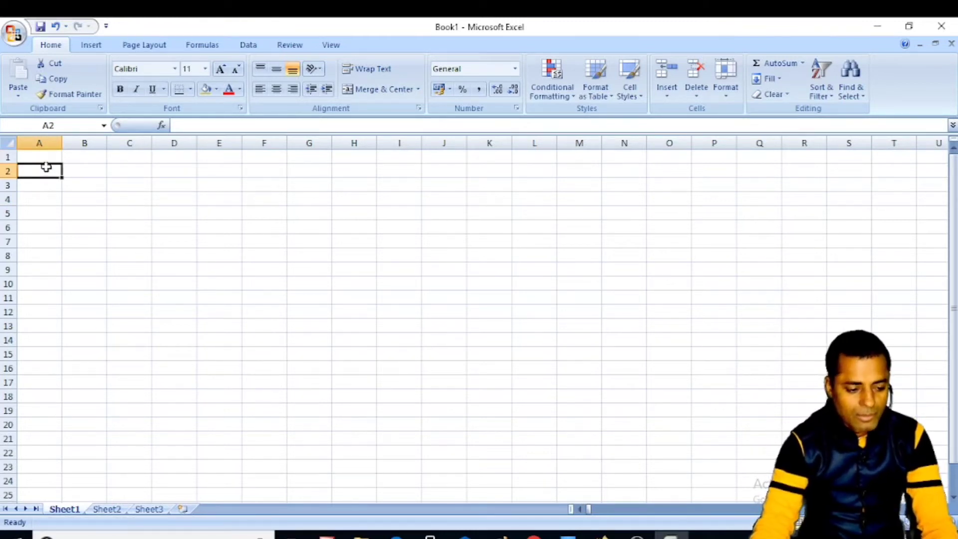
pyautogui.click(46, 156)
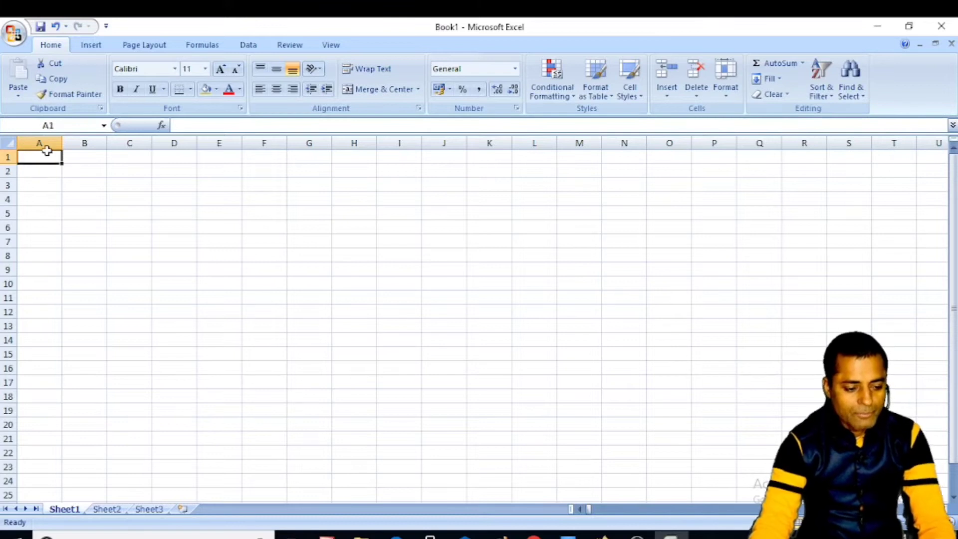
# - Enter 2 and 4 in B1:B2 and fill the even series down to 28 in B14
pyautogui.click(90, 157)
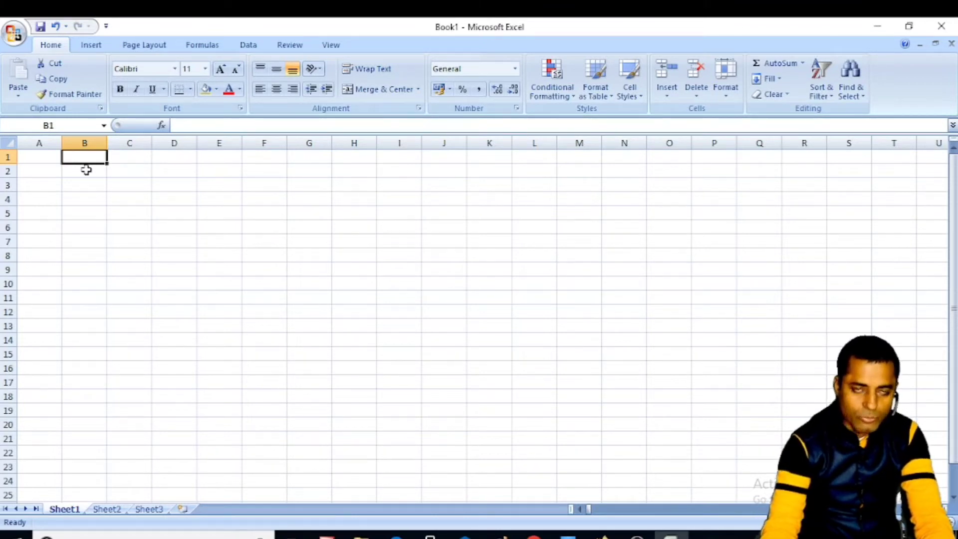
pyautogui.write('2')
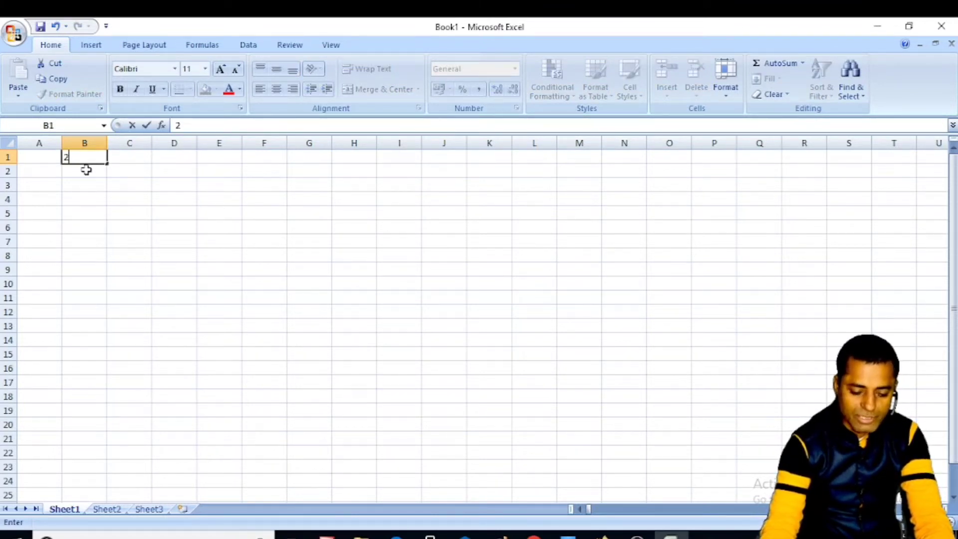
pyautogui.press('Return')
pyautogui.write('4')
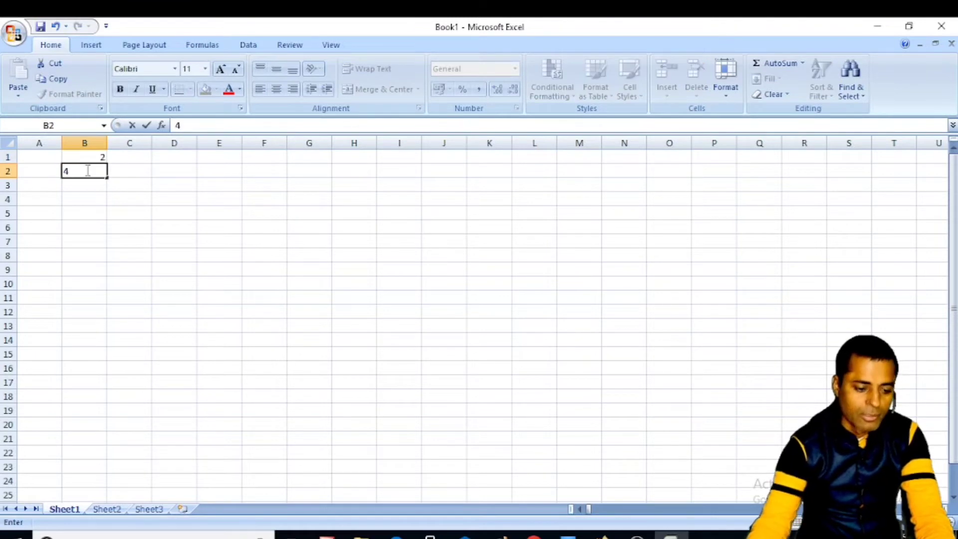
pyautogui.moveTo(88, 157)
pyautogui.mouseDown()
pyautogui.moveTo(80, 153)
pyautogui.moveTo(90, 172)
pyautogui.mouseUp()
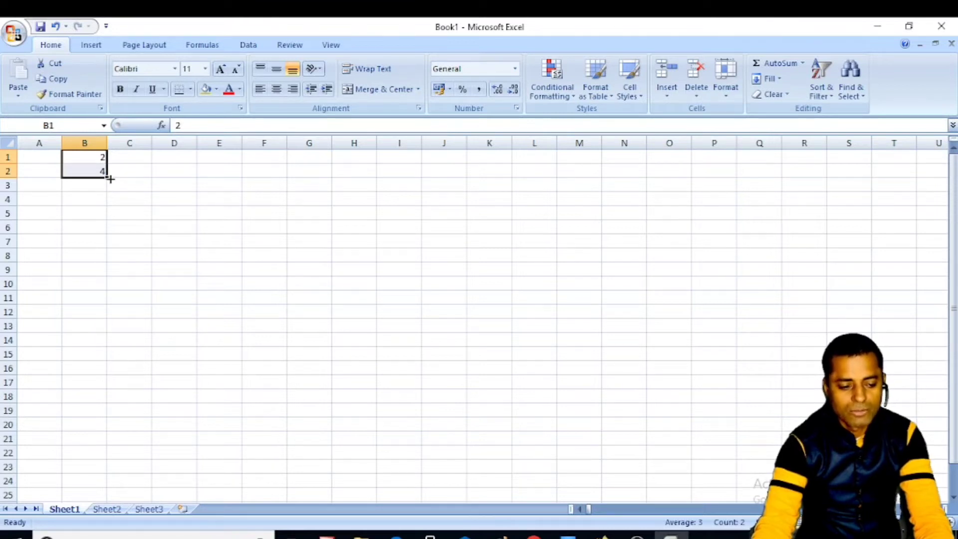
pyautogui.moveTo(110, 178); pyautogui.dragTo(113, 353)
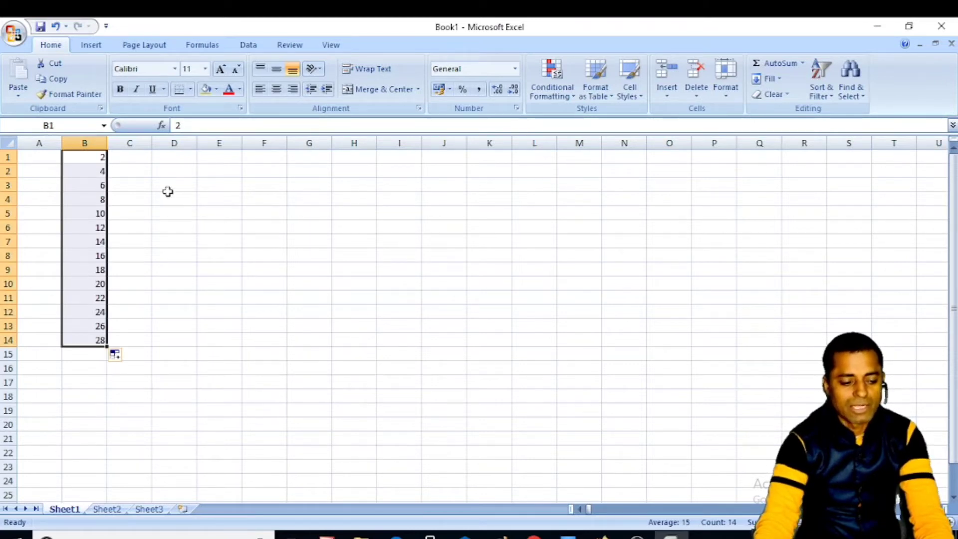
pyautogui.click(181, 159)
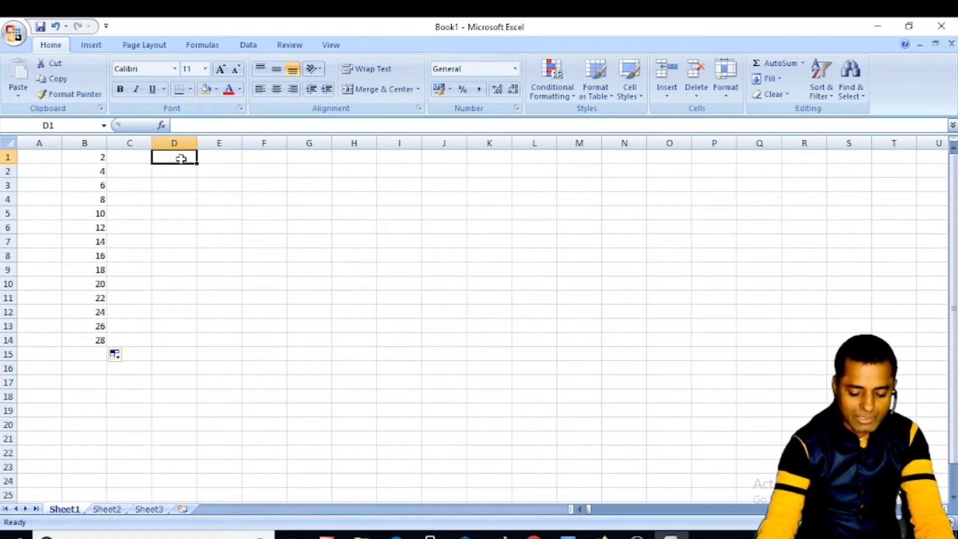
# - Enter 3 and 6 in D1:D2 and fill the series down to 42 in D14
pyautogui.write('3')
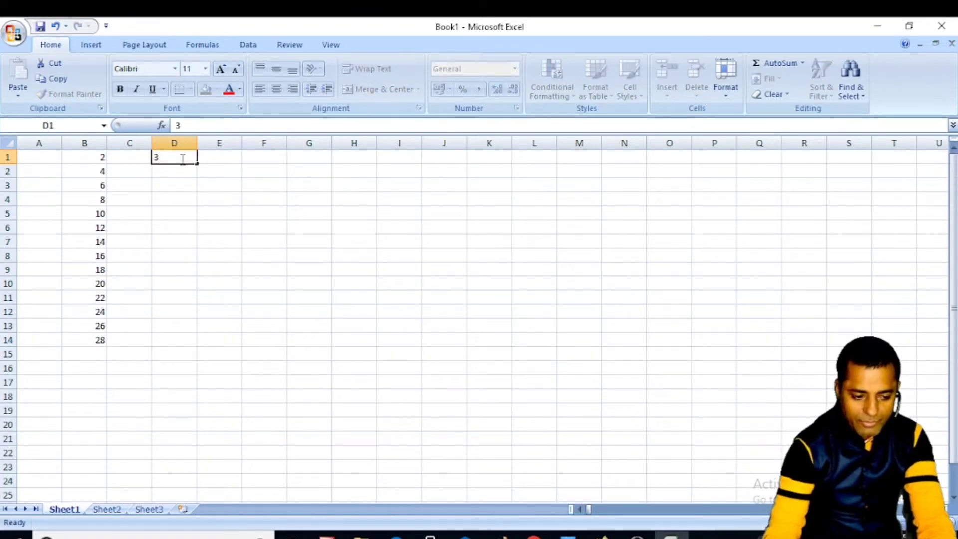
pyautogui.press('Return')
pyautogui.write('6')
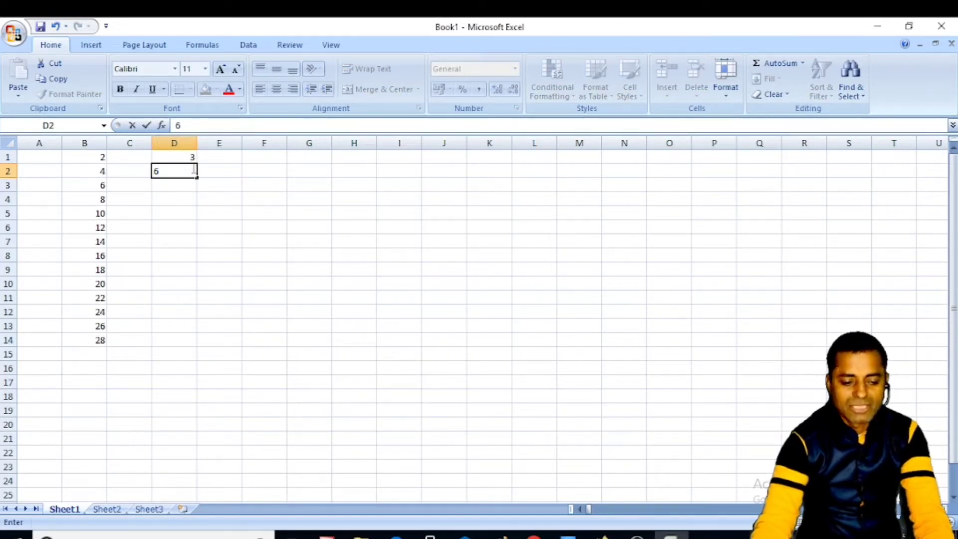
pyautogui.click(212, 172)
pyautogui.moveTo(175, 158); pyautogui.dragTo(194, 344)
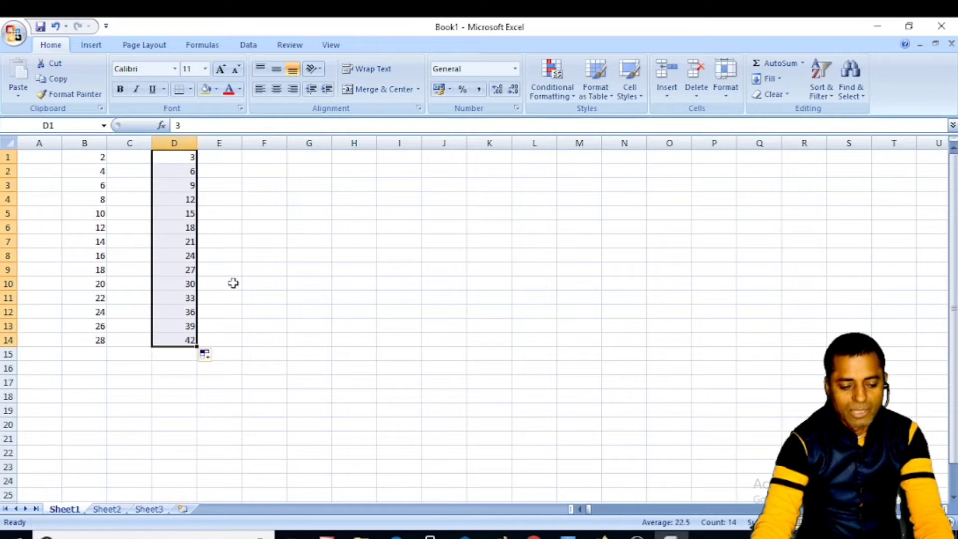
pyautogui.click(223, 299)
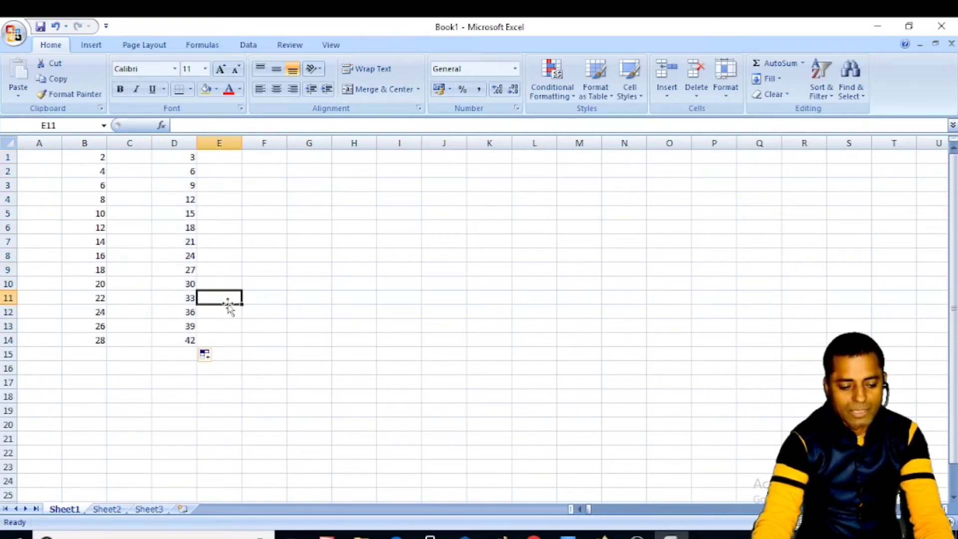
pyautogui.moveTo(94, 298); pyautogui.dragTo(209, 356)
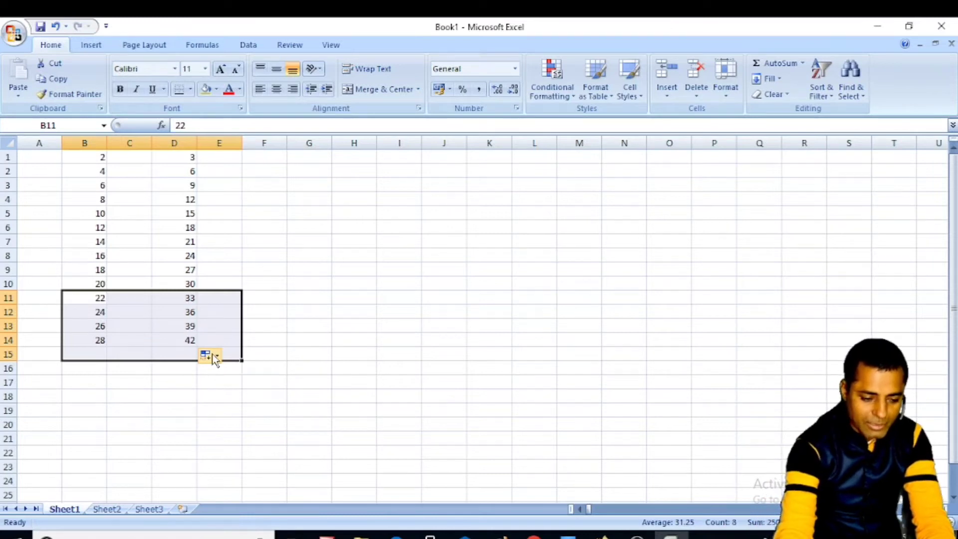
# - Delete the values in rows 11–14, then clear the rest of A1:E11
pyautogui.press('Delete')
pyautogui.click(259, 255)
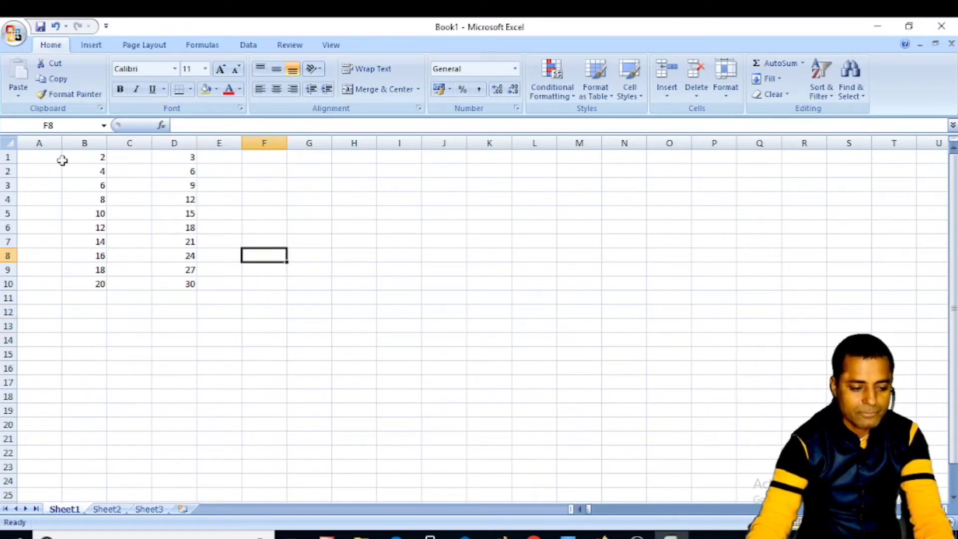
pyautogui.moveTo(33, 158); pyautogui.dragTo(235, 305)
pyautogui.press('Delete')
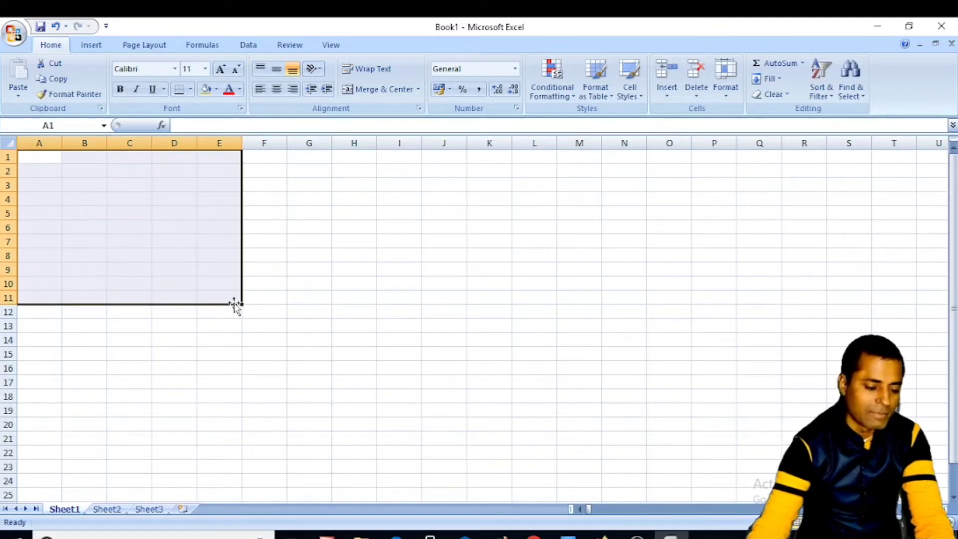
pyautogui.click(312, 268)
pyautogui.click(32, 156)
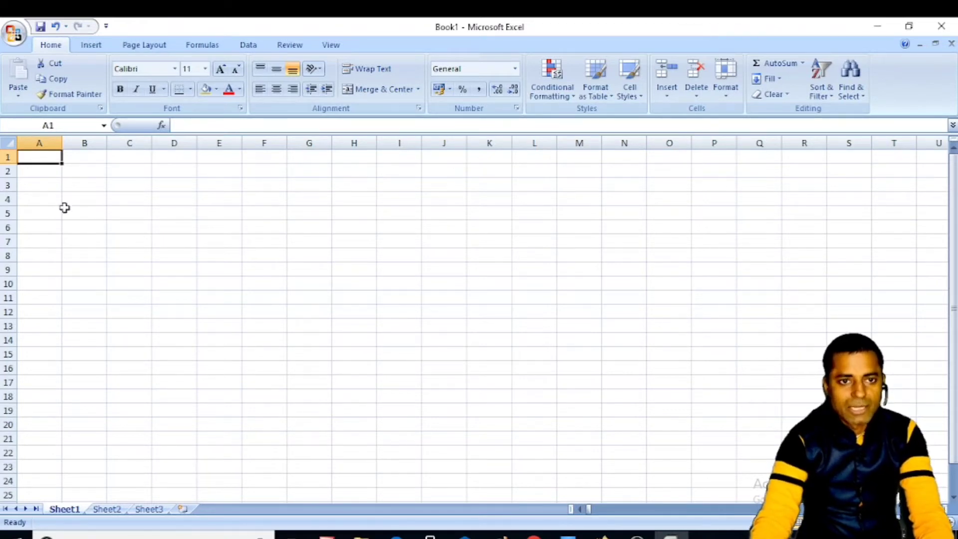
# - Select various empty cells in rows 1–7, ending on cell D3
pyautogui.click(96, 156)
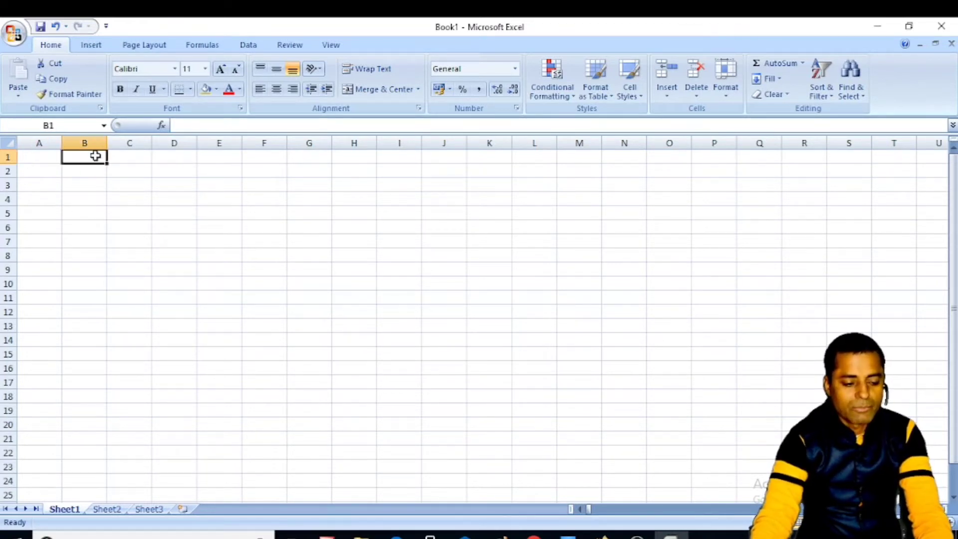
pyautogui.click(136, 157)
pyautogui.click(203, 159)
pyautogui.click(131, 241)
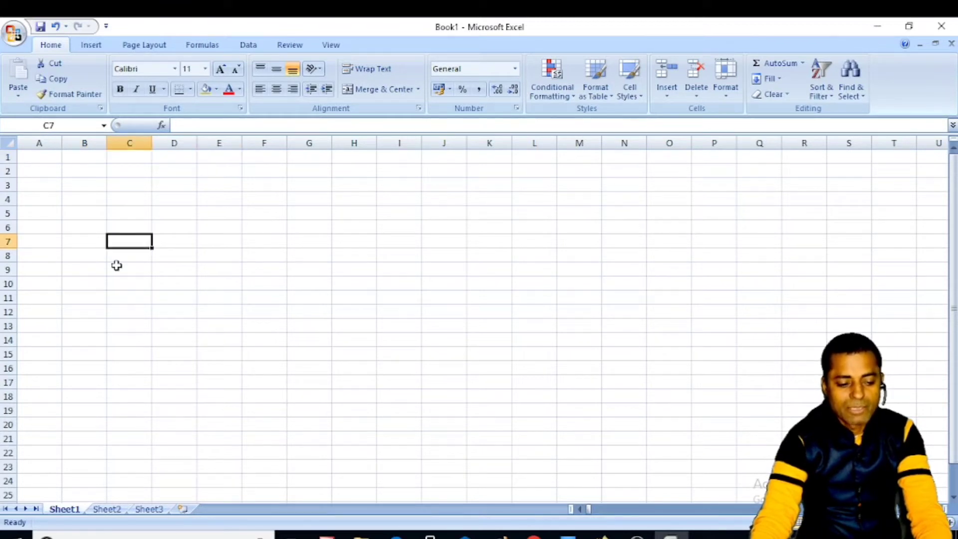
pyautogui.click(36, 157)
pyautogui.click(75, 156)
pyautogui.click(134, 159)
pyautogui.click(31, 156)
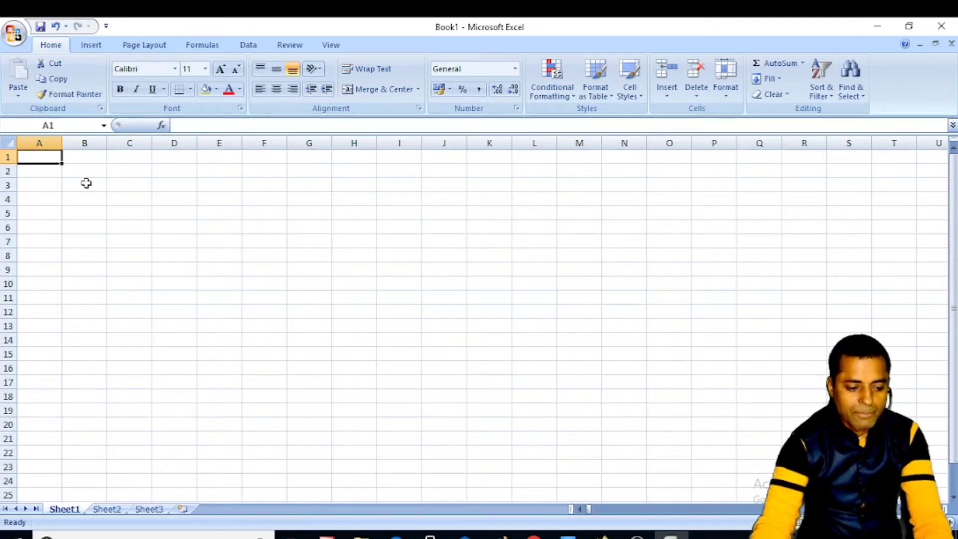
pyautogui.click(85, 182)
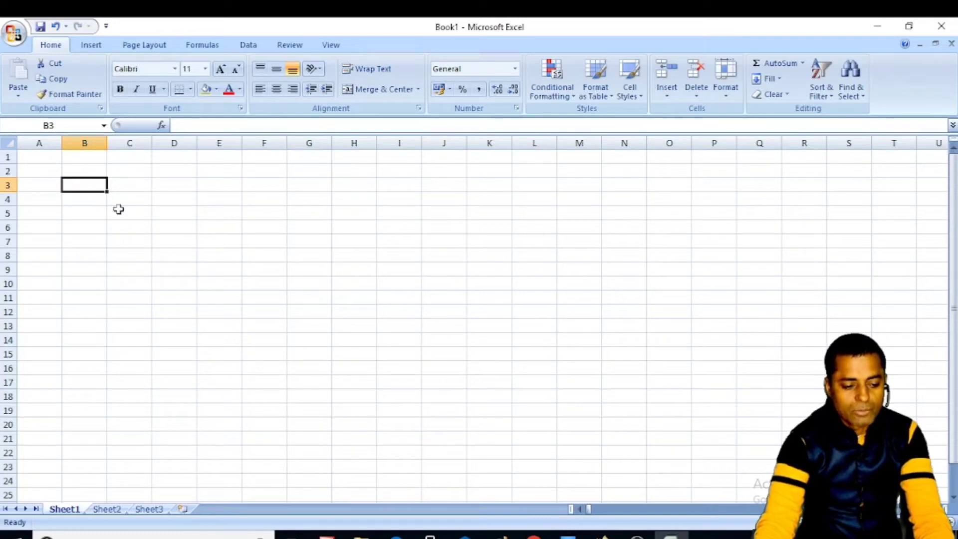
pyautogui.click(181, 187)
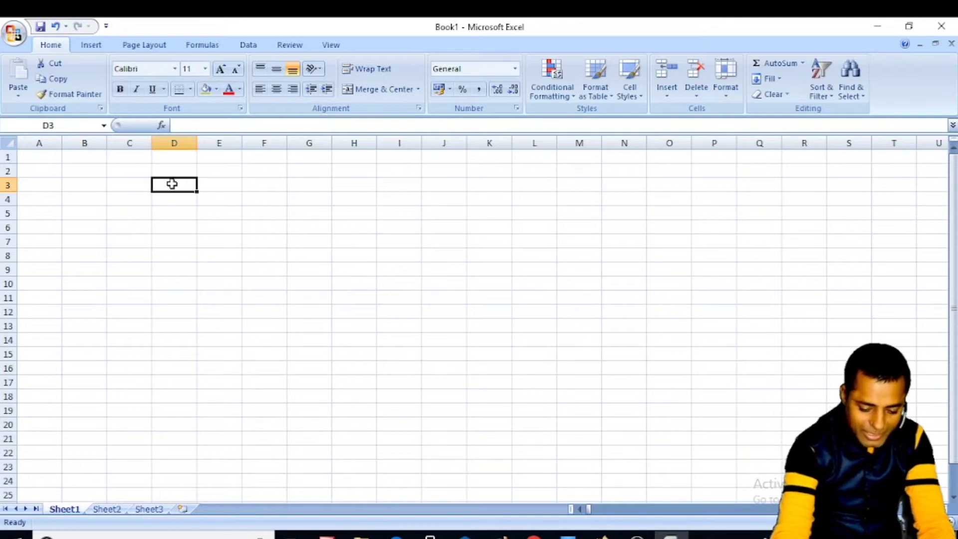
# - Enter the formulas =5+5 in D3 and =10-5 in D4
pyautogui.write('=')
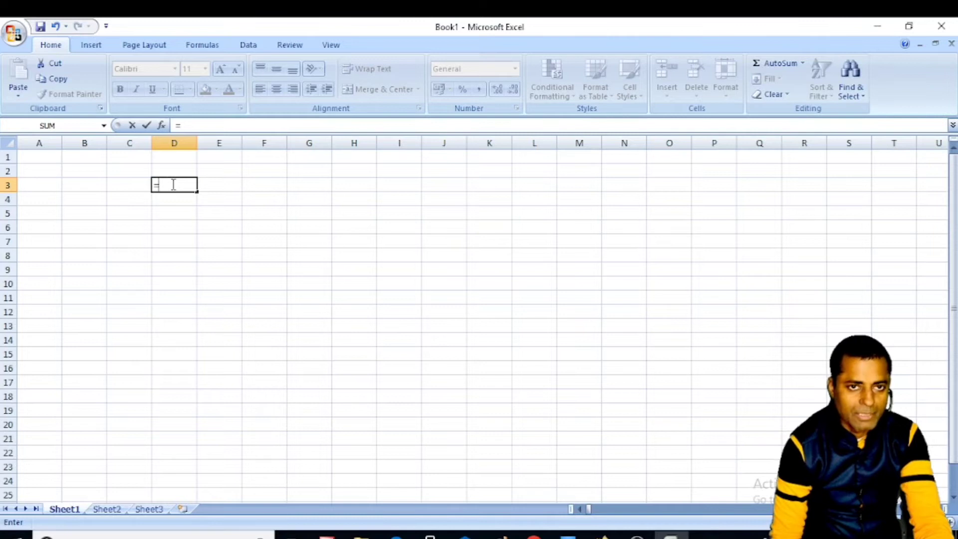
pyautogui.write('5')
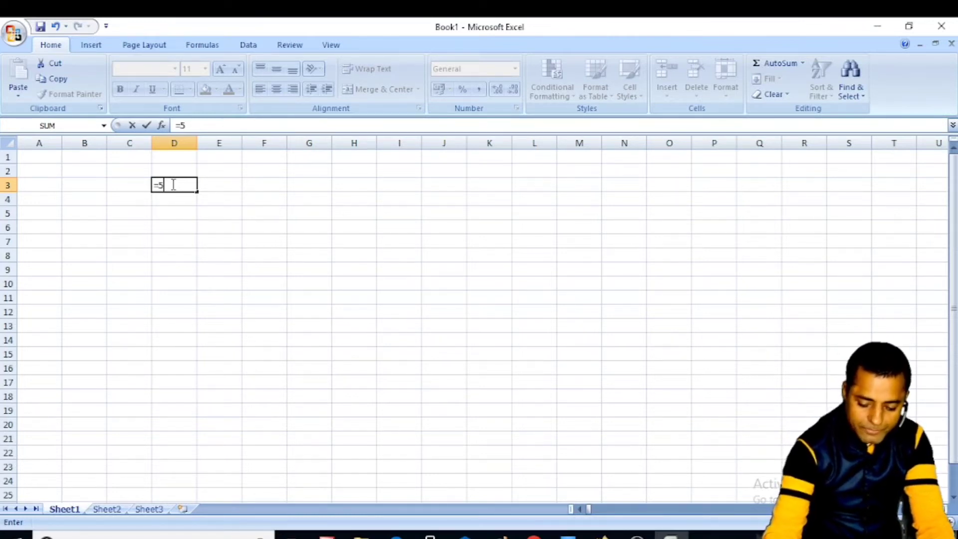
pyautogui.write('+5')
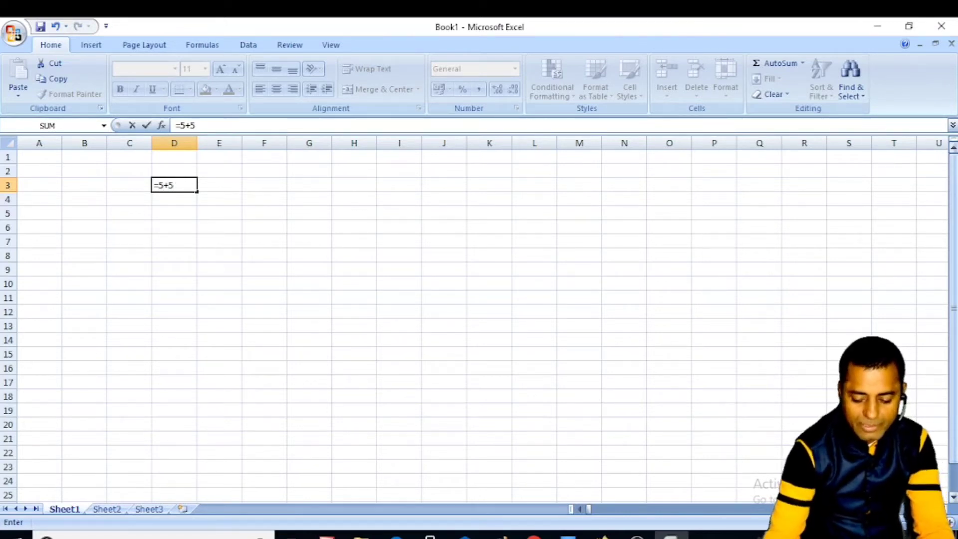
pyautogui.press('Return')
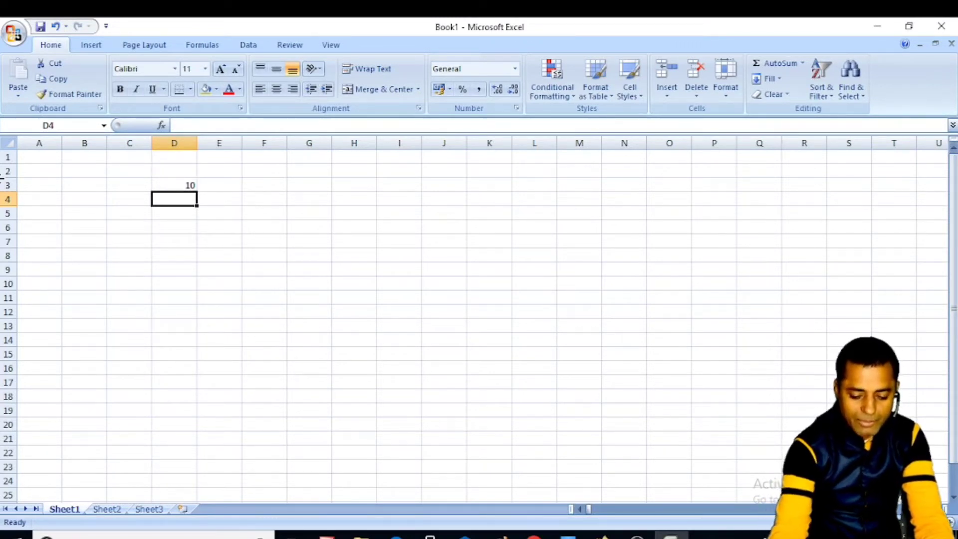
pyautogui.write('=10-')
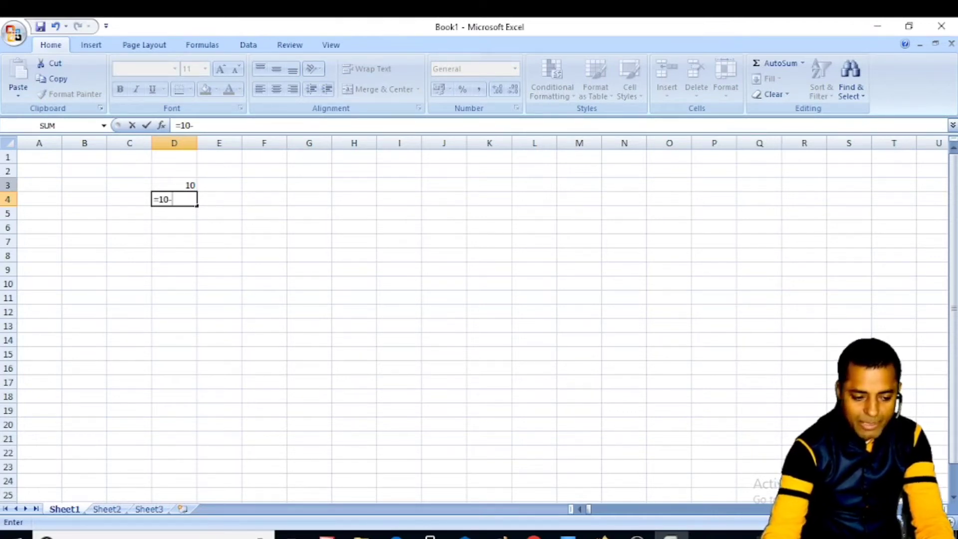
pyautogui.write('5')
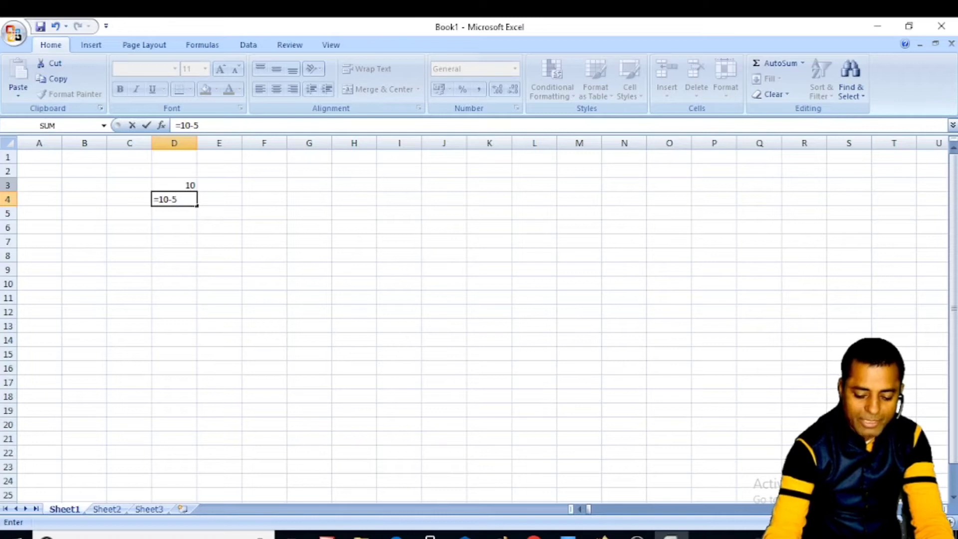
pyautogui.press('Return')
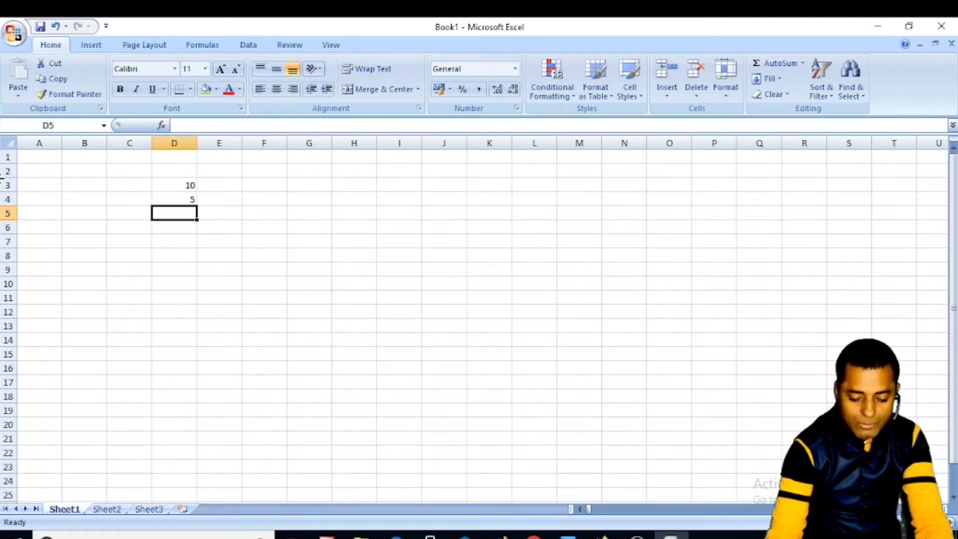
# - Enter =5*4 in D5 and =10/5 in D6, giving 20 and 2
pyautogui.write('=5*')
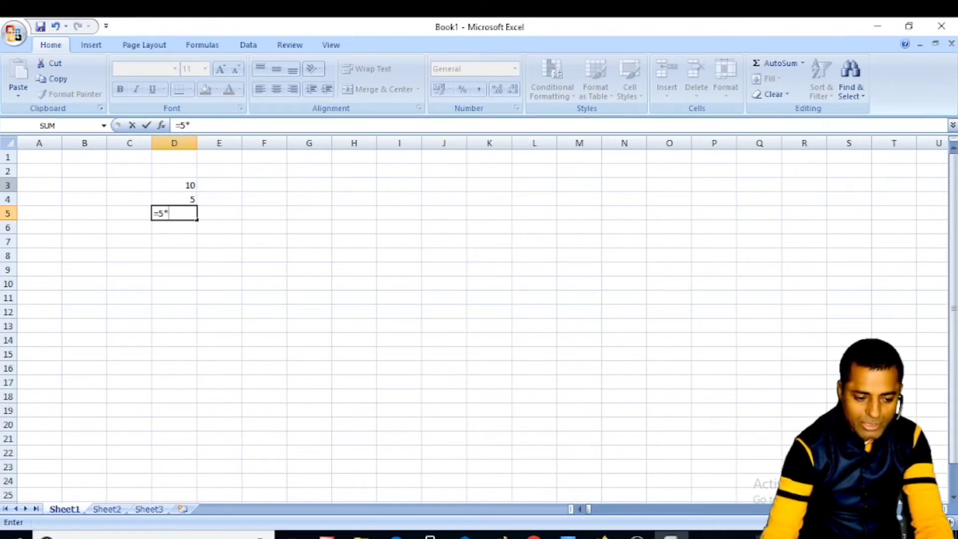
pyautogui.write('4')
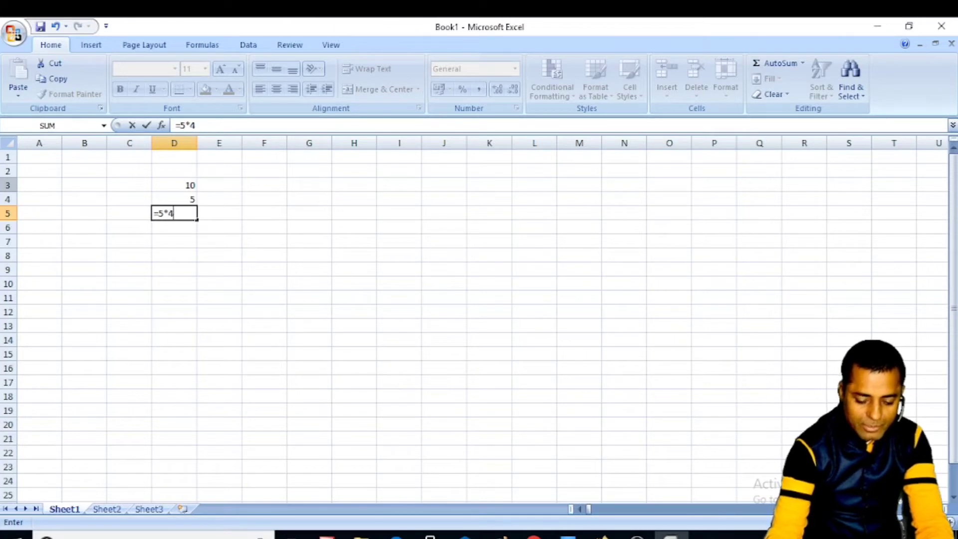
pyautogui.press('Return')
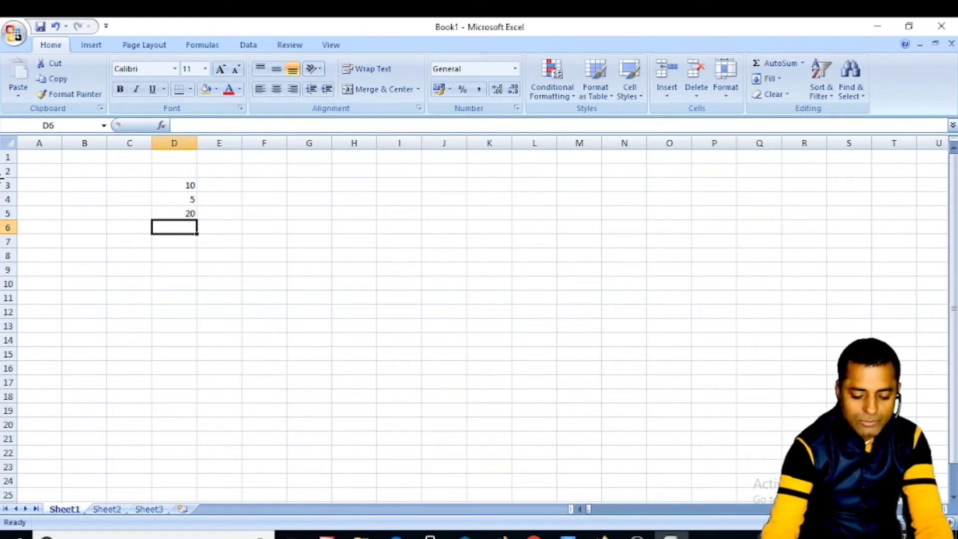
pyautogui.write('=10')
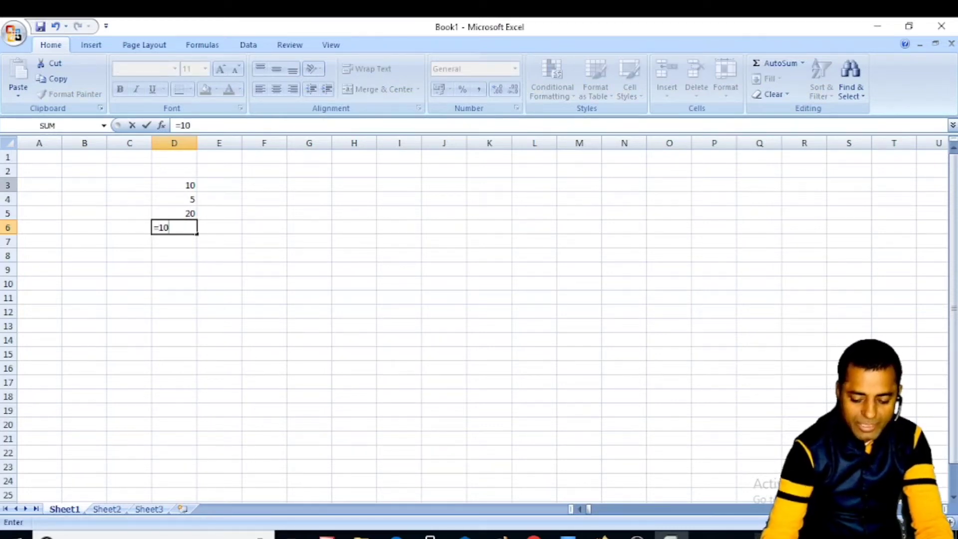
pyautogui.write('/')
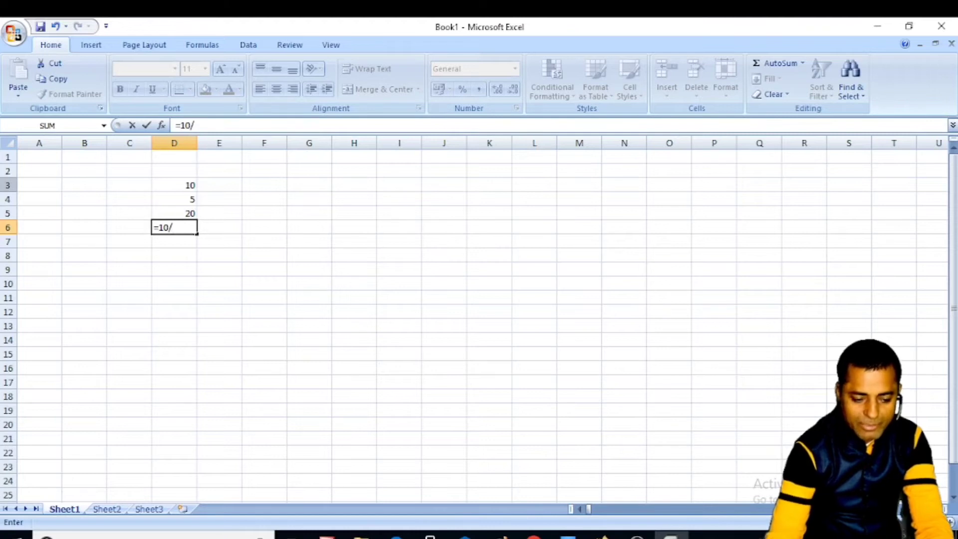
pyautogui.write('5')
pyautogui.press('Return')
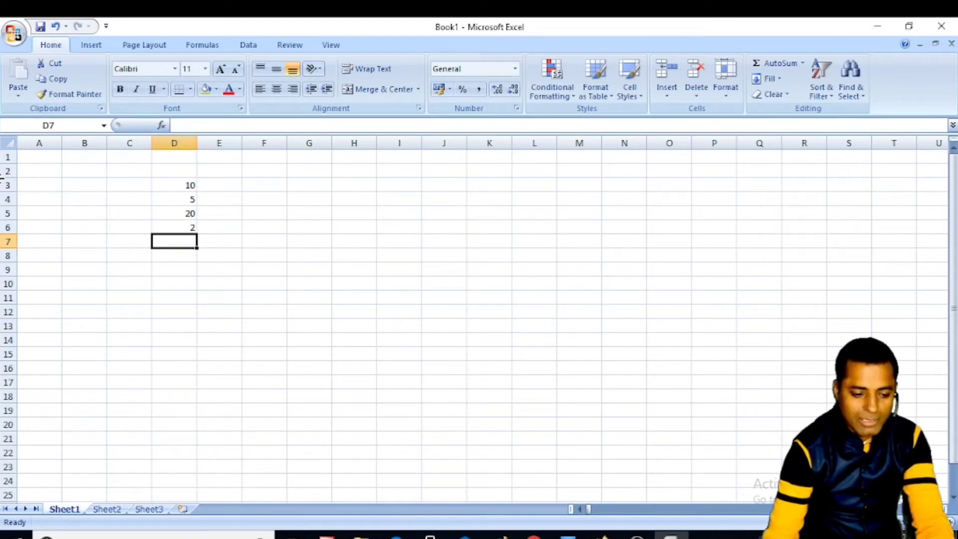
# - Delete the practice results in C3:E6 and return to cell A1
pyautogui.moveTo(140, 184); pyautogui.dragTo(229, 250)
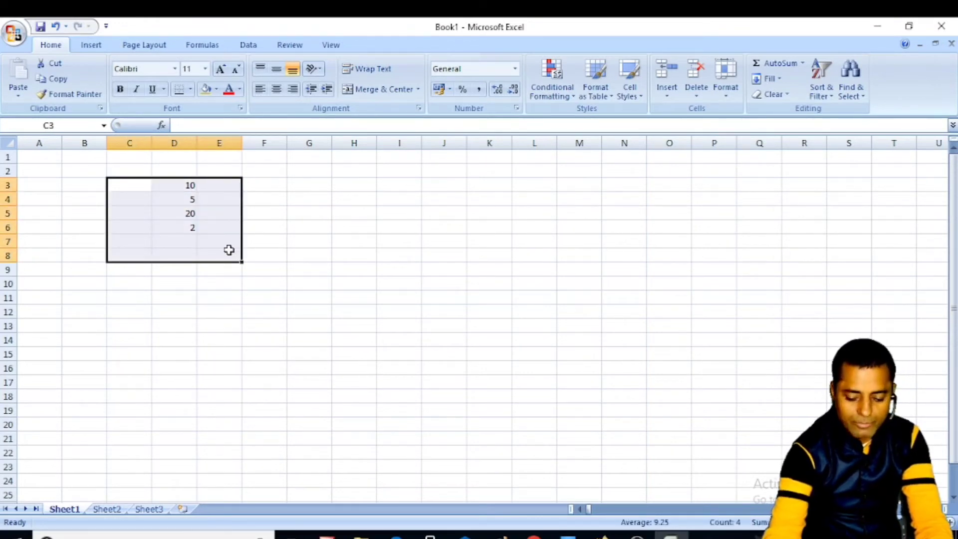
pyautogui.press('Delete')
pyautogui.click(330, 265)
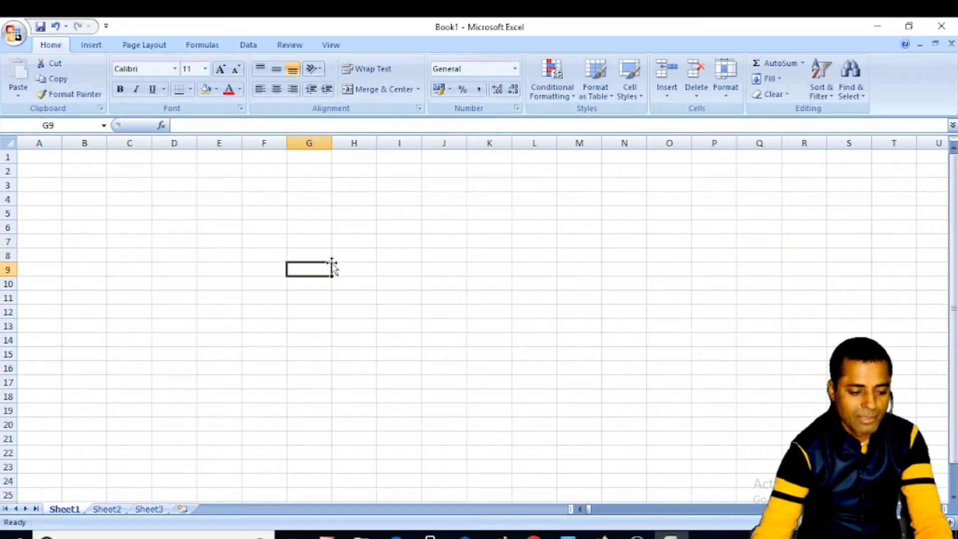
pyautogui.click(43, 157)
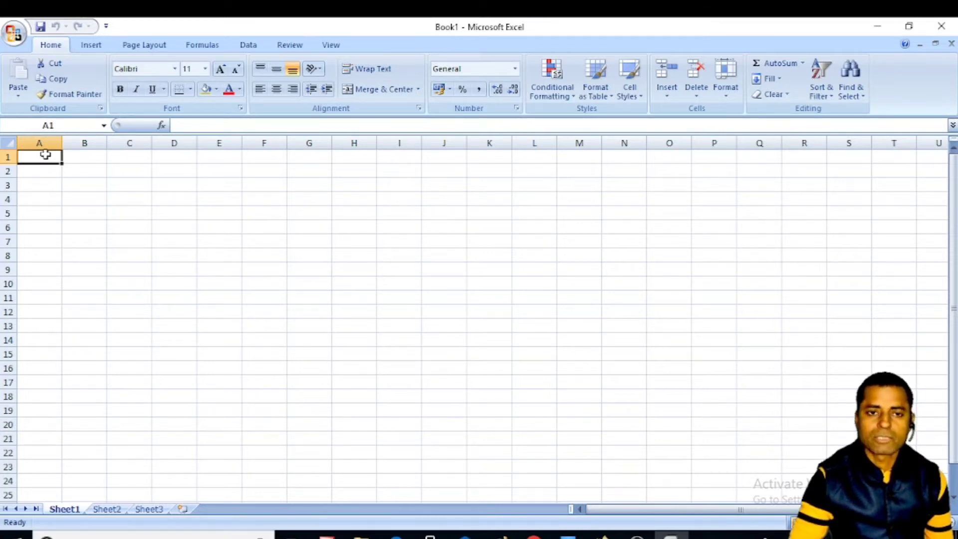
# - Move between cells A1, B1 and C1, ending on A1
pyautogui.click(77, 155)
pyautogui.click(43, 157)
pyautogui.click(76, 159)
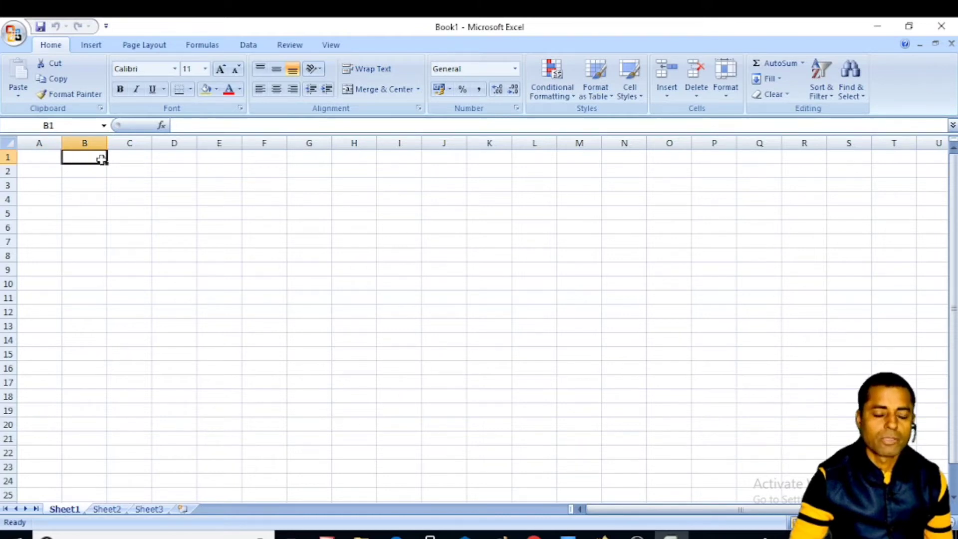
pyautogui.click(148, 158)
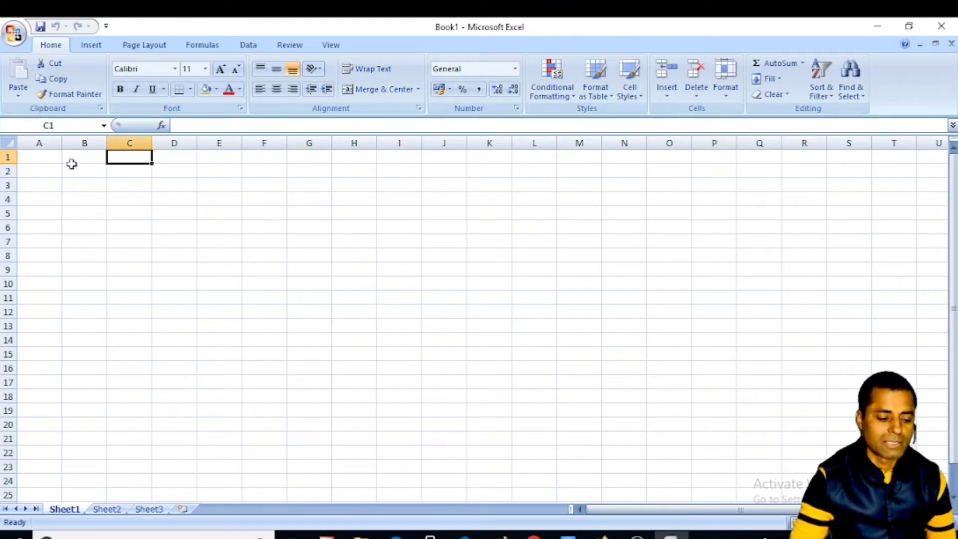
pyautogui.click(32, 155)
pyautogui.click(81, 160)
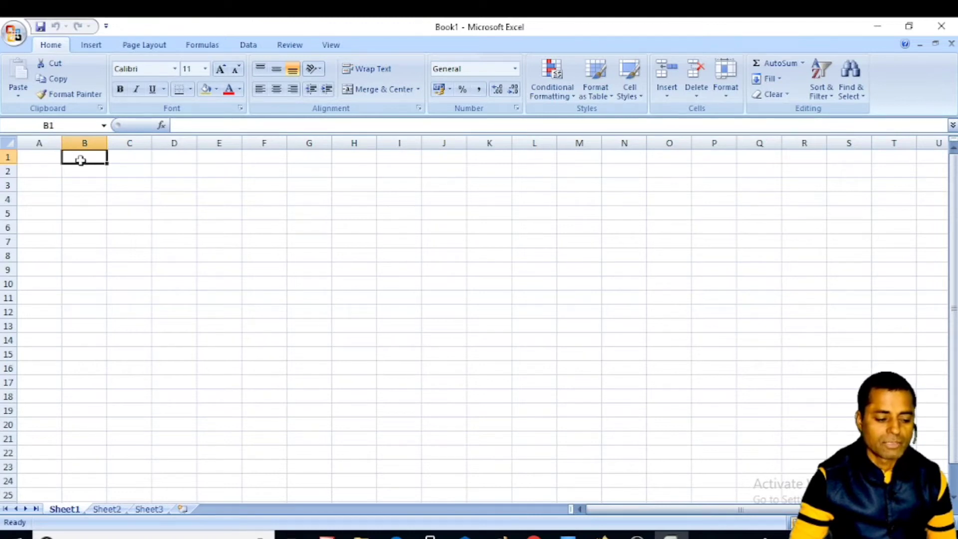
pyautogui.click(46, 156)
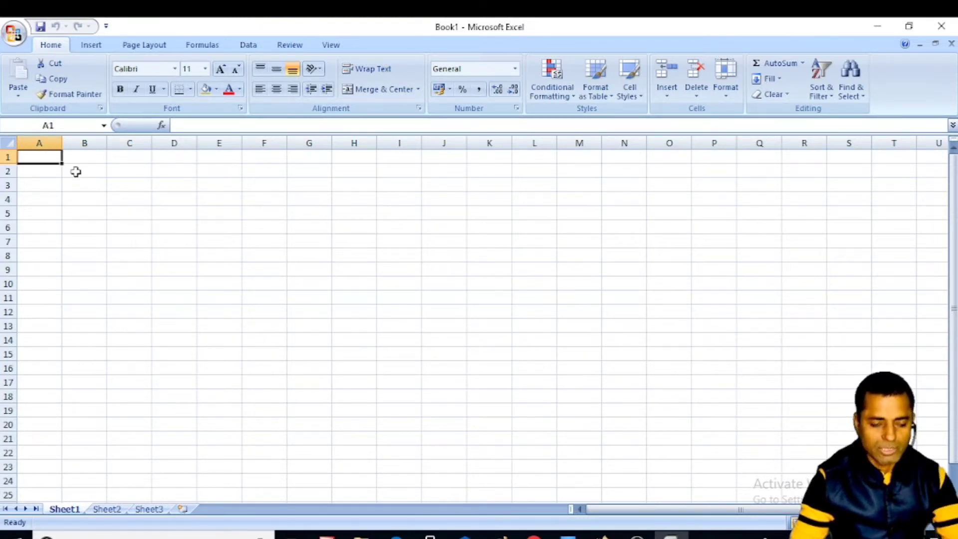
# - Type the headings Sr no, NAME and FATHRER NAME in A1:C1
pyautogui.write('Sr no')
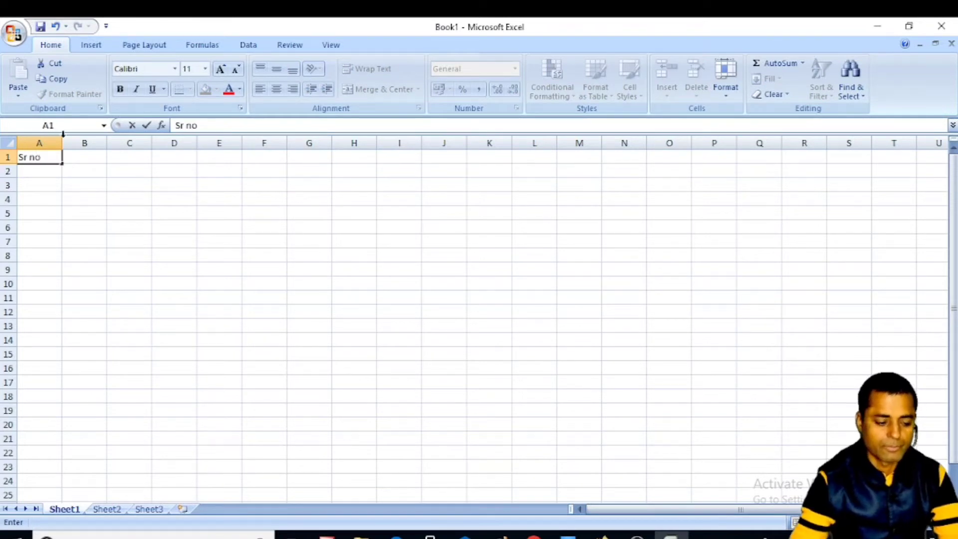
pyautogui.click(94, 156)
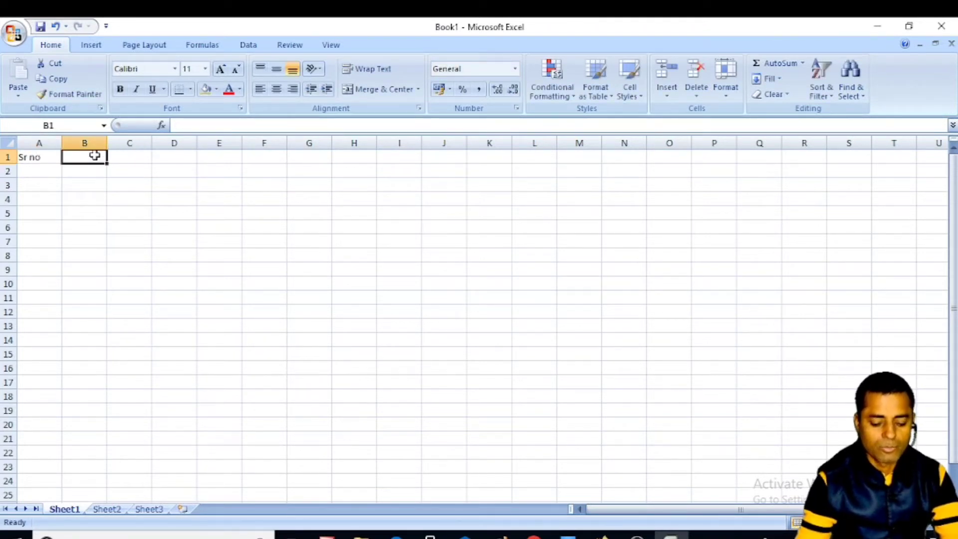
pyautogui.write('na')
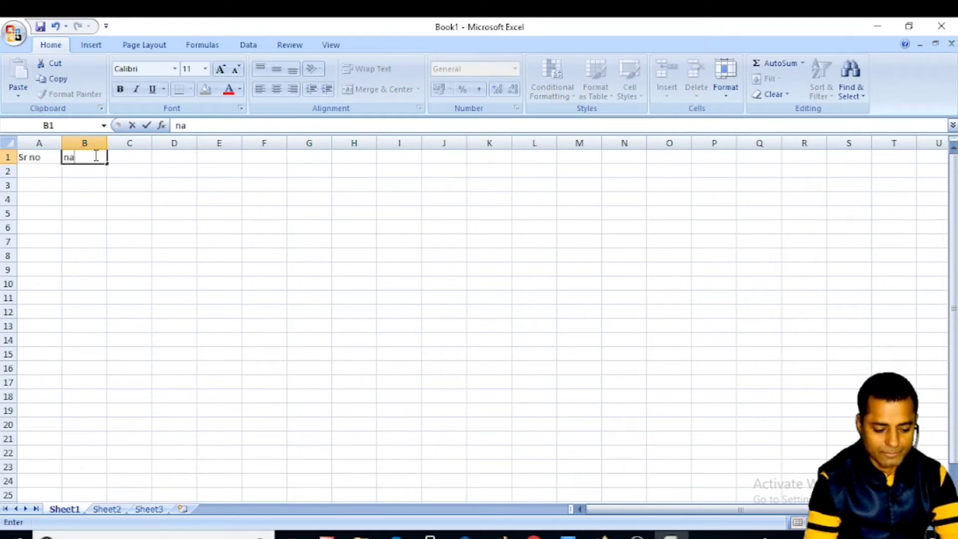
pyautogui.press('BackSpace')
pyautogui.press('BackSpace')
pyautogui.write('NAME')
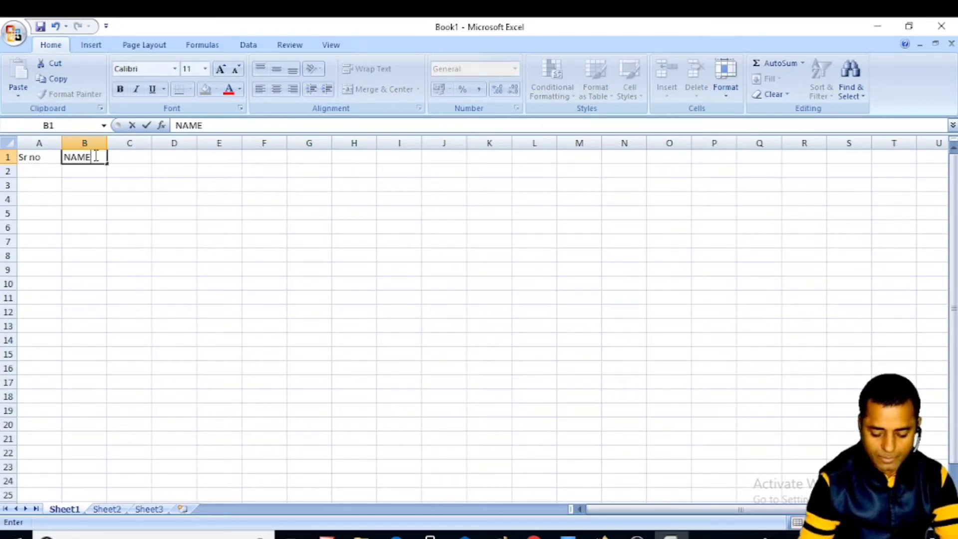
pyautogui.press('Tab')
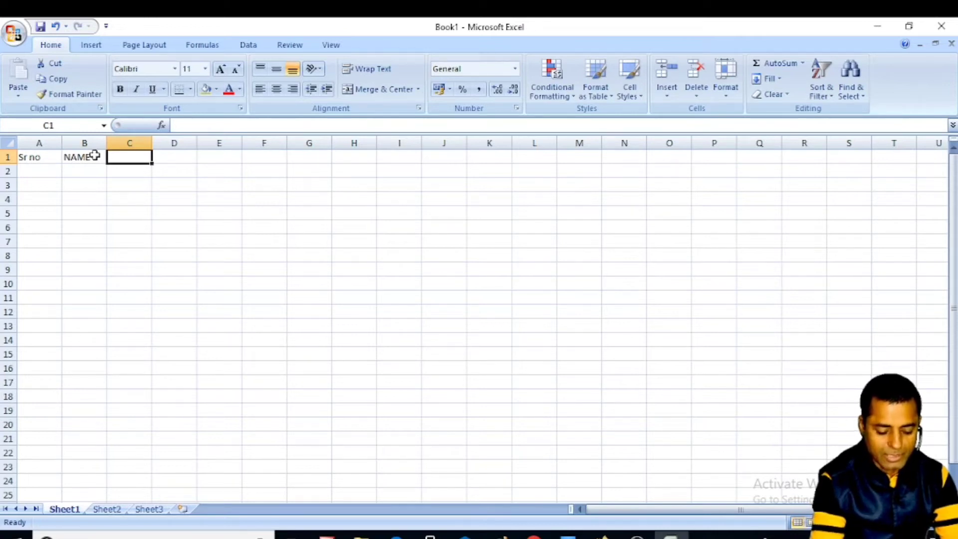
pyautogui.write('FAT')
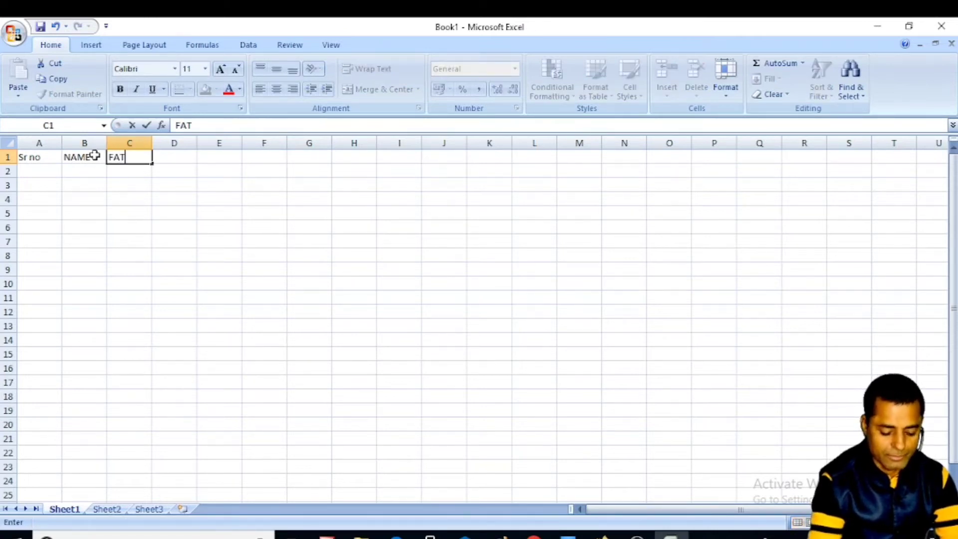
pyautogui.write('HRER NAME')
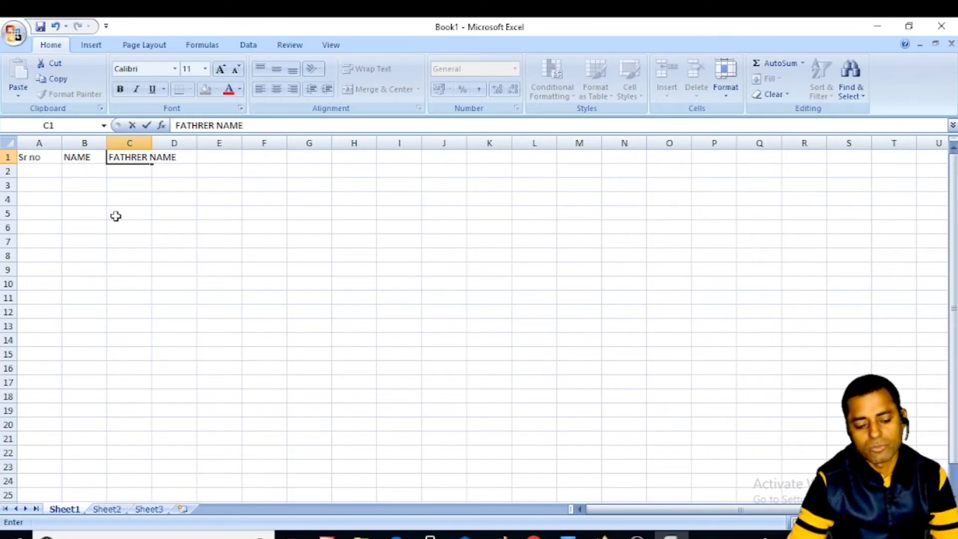
pyautogui.click(156, 189)
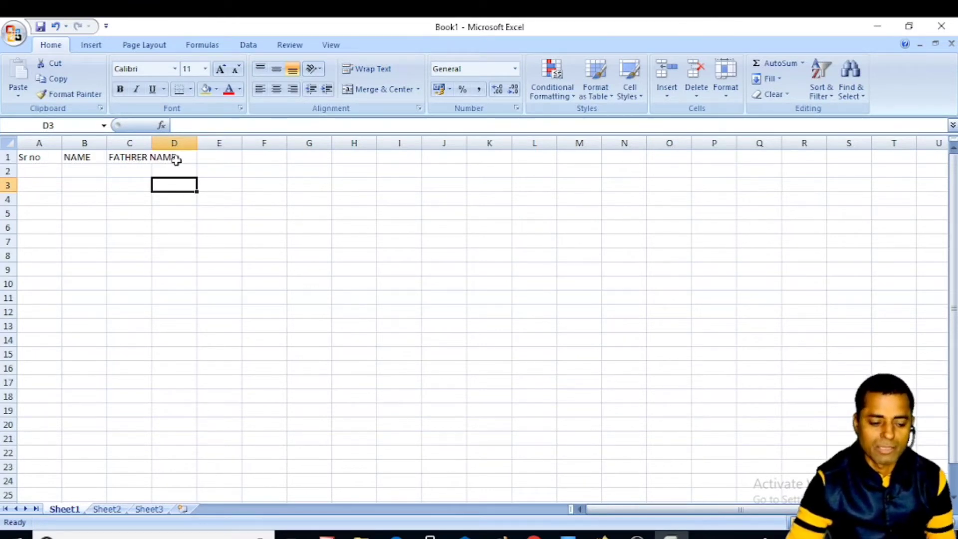
pyautogui.click(131, 157)
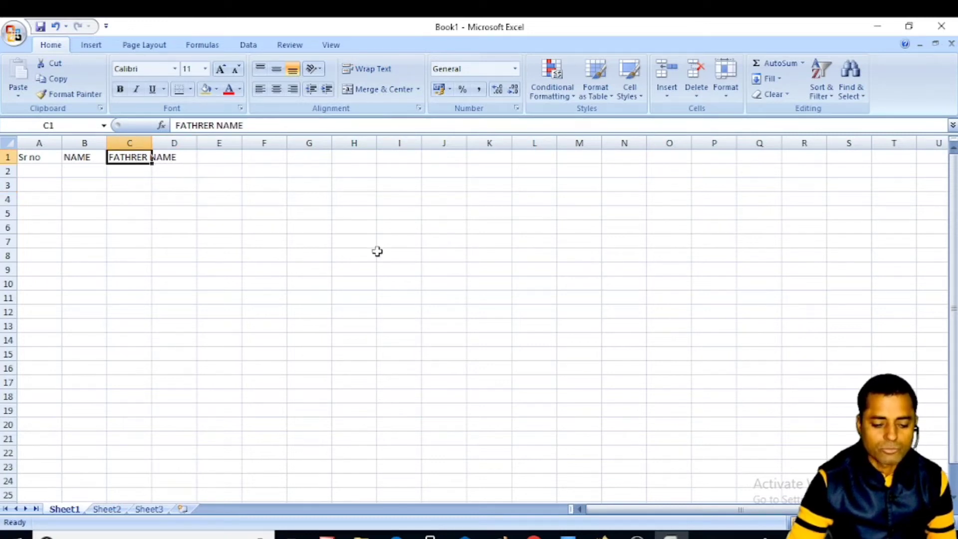
pyautogui.click(427, 259)
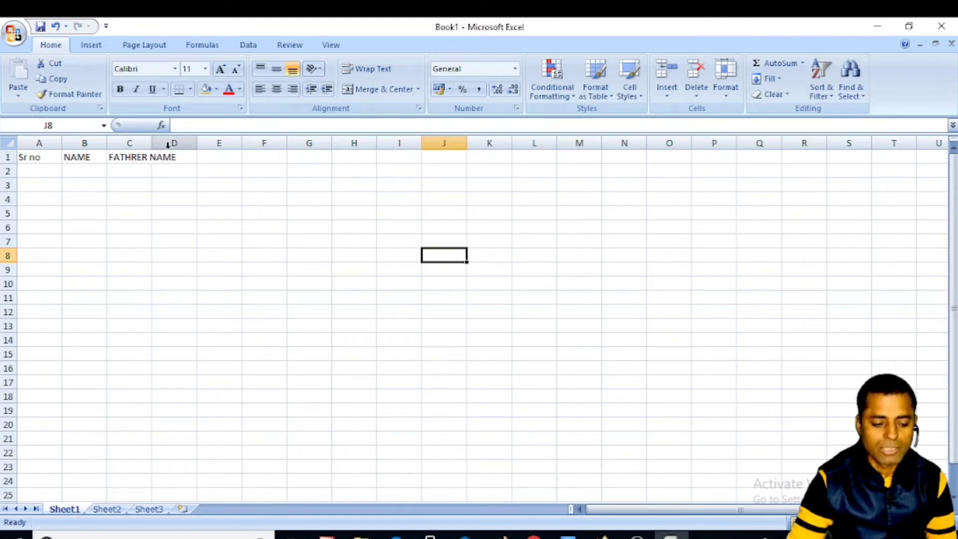
# - Widen column C, add ADDRESS in D1 and MOBILE NO in E1, and widen column E
pyautogui.moveTo(150, 144); pyautogui.dragTo(189, 147)
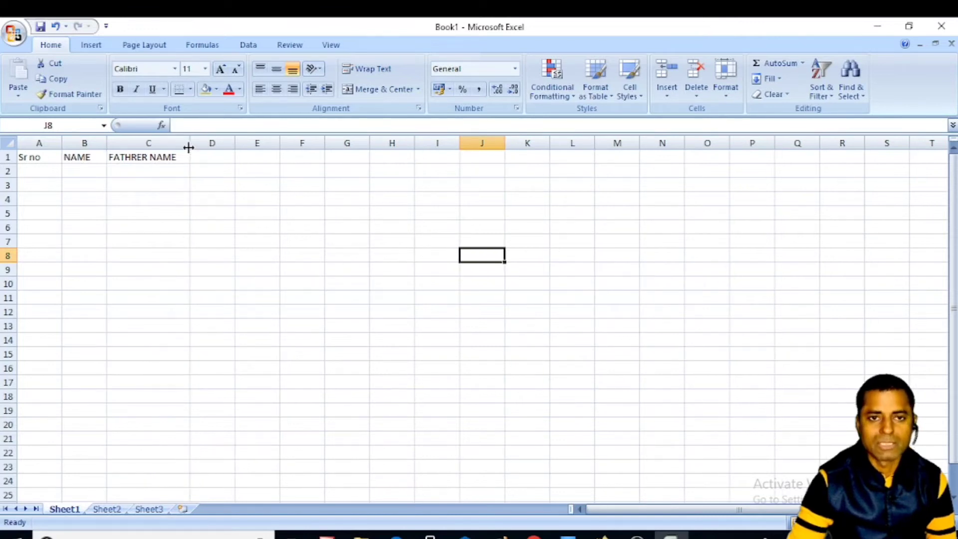
pyautogui.click(214, 159)
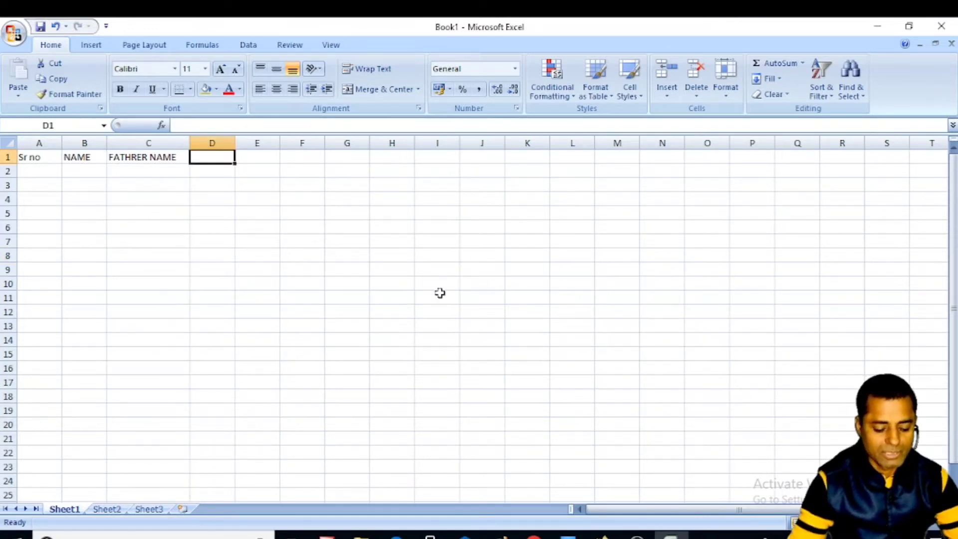
pyautogui.write('ADD')
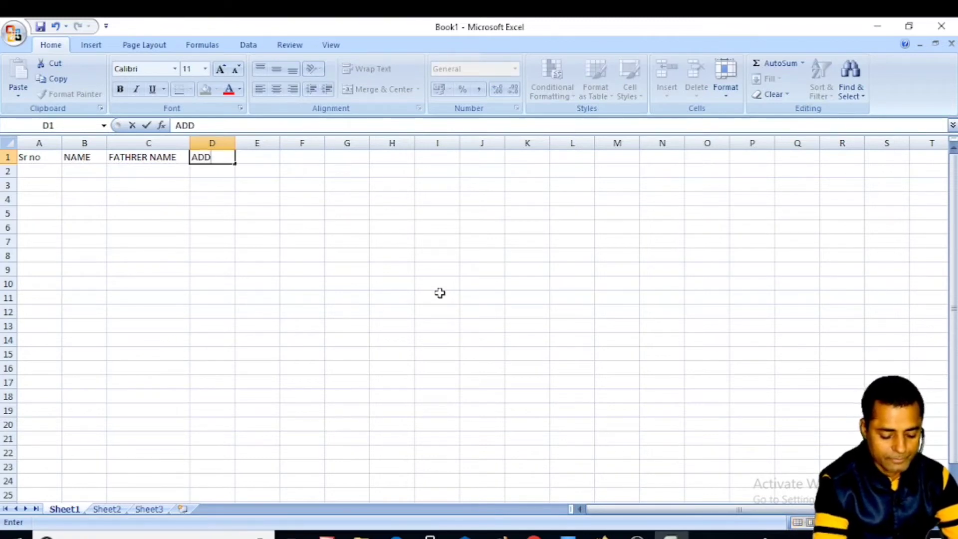
pyautogui.write('RESS')
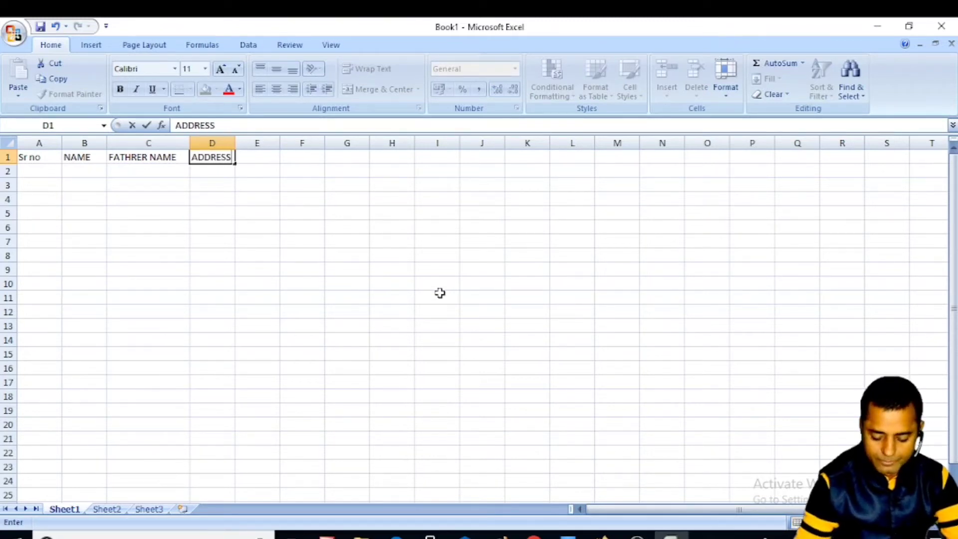
pyautogui.press('Tab')
pyautogui.write('MO')
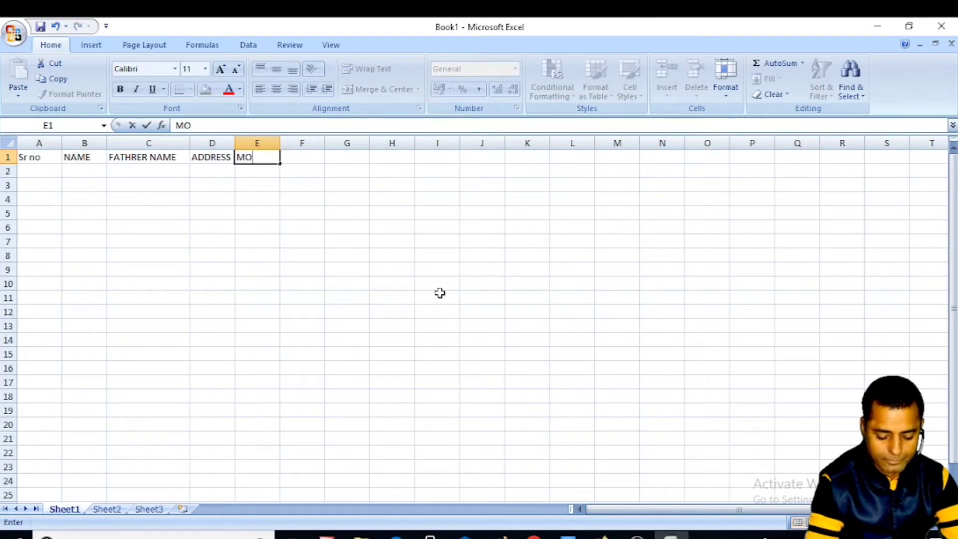
pyautogui.write('BILE NO')
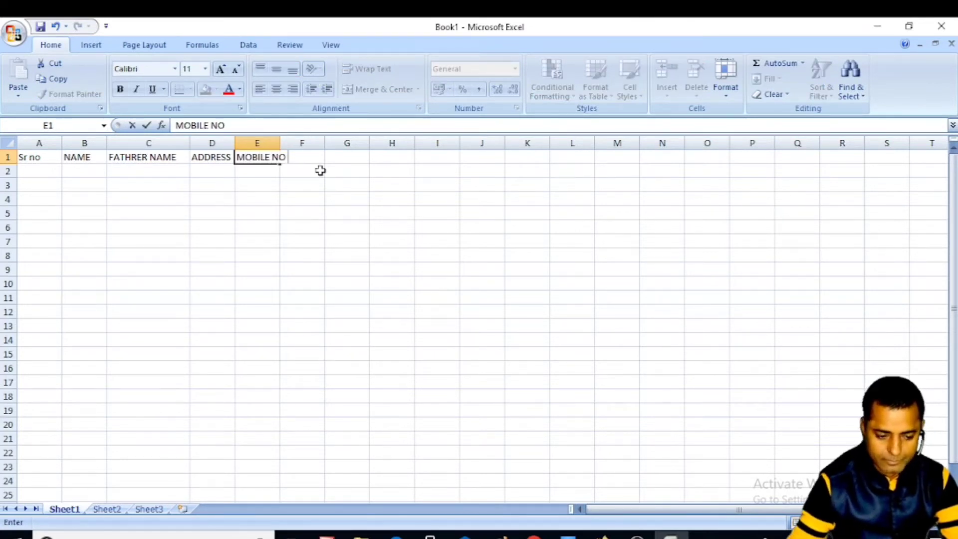
pyautogui.click(305, 212)
pyautogui.moveTo(282, 145); pyautogui.dragTo(282, 145)
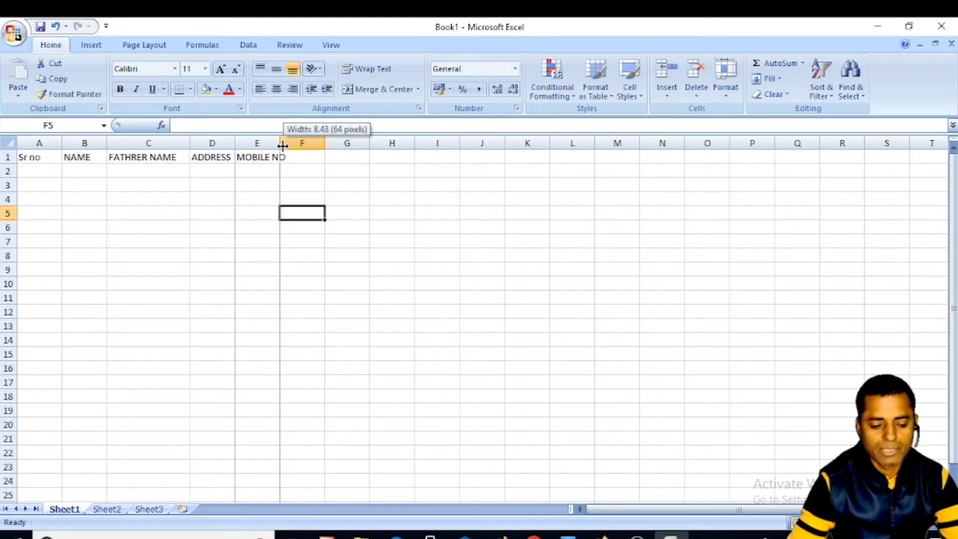
pyautogui.moveTo(282, 145); pyautogui.dragTo(294, 145)
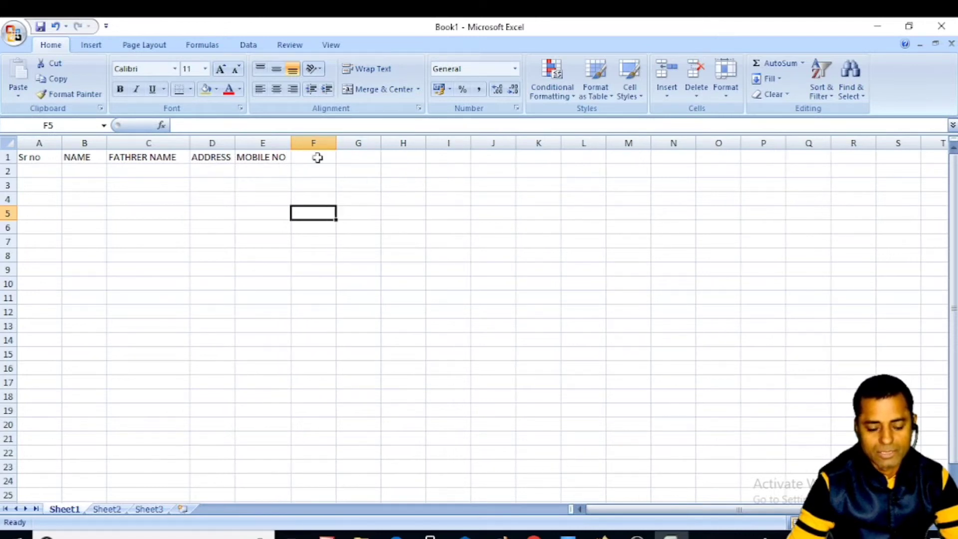
pyautogui.click(318, 157)
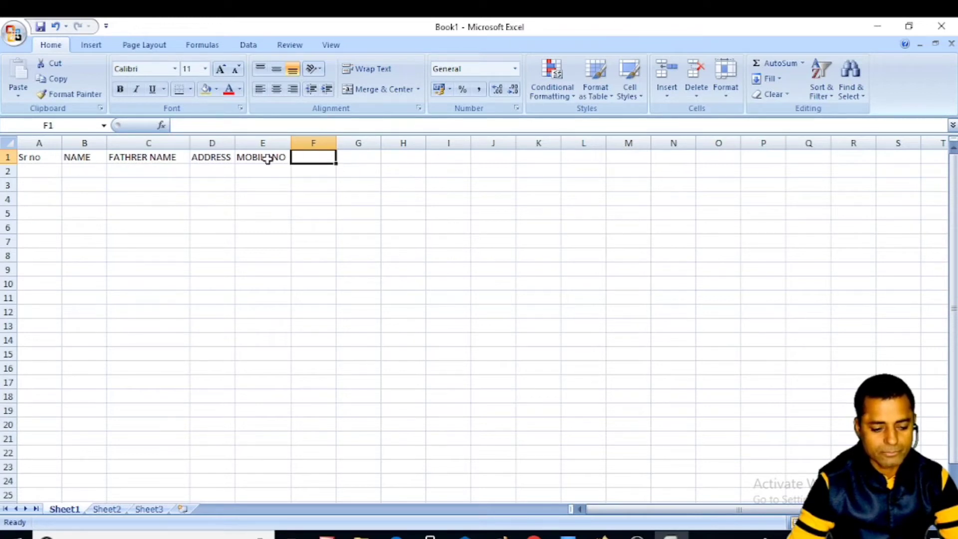
pyautogui.click(46, 171)
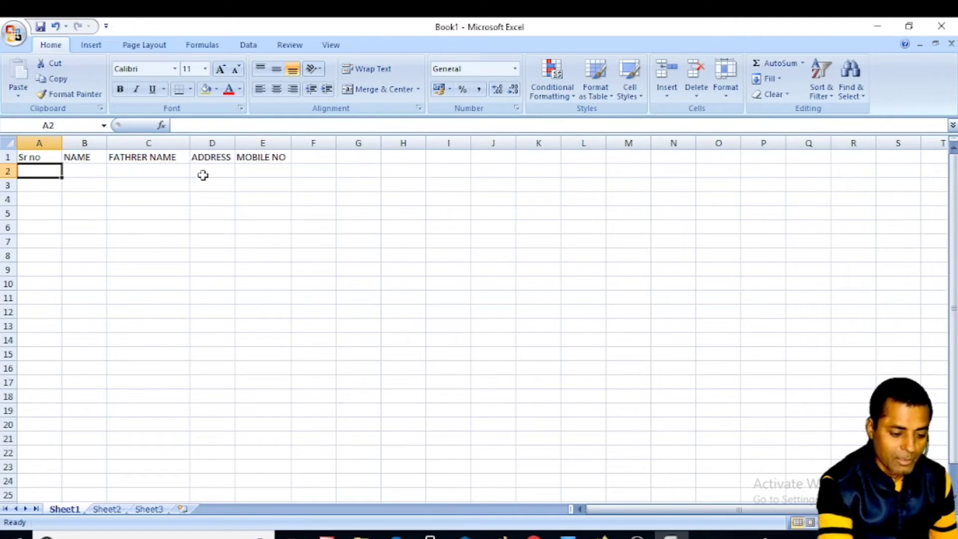
# - Enter 1 and 2 in A2:A3 and fill the series down to A11 for serial numbers 1–10
pyautogui.write('1')
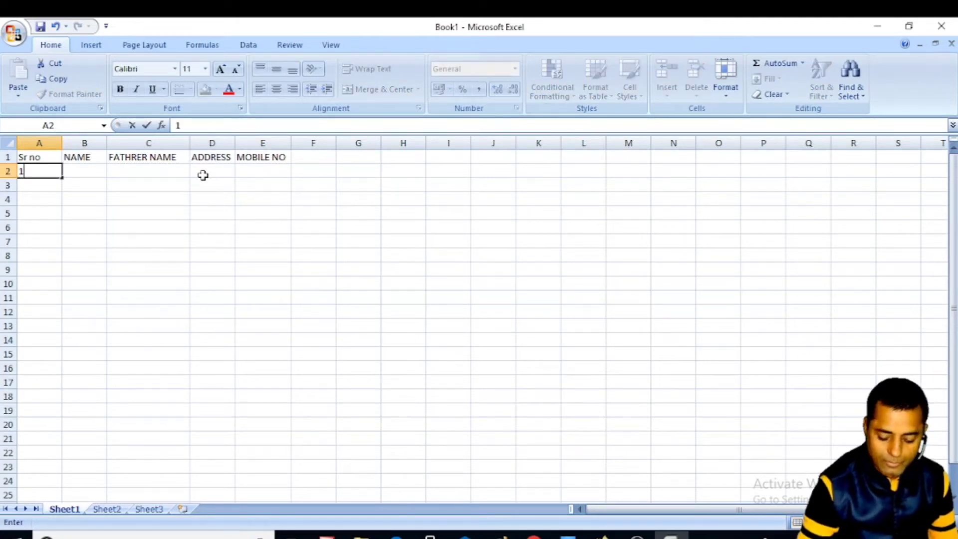
pyautogui.press('Return')
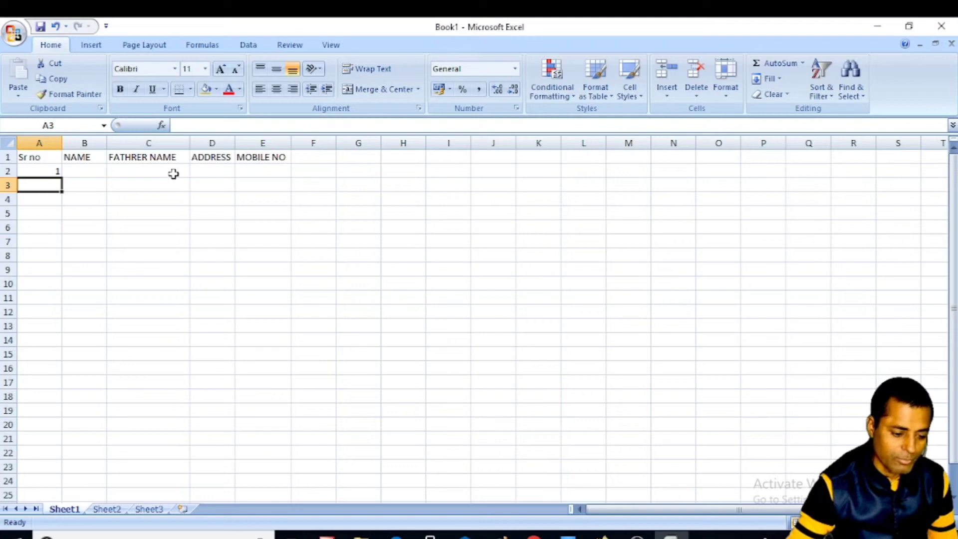
pyautogui.write('2')
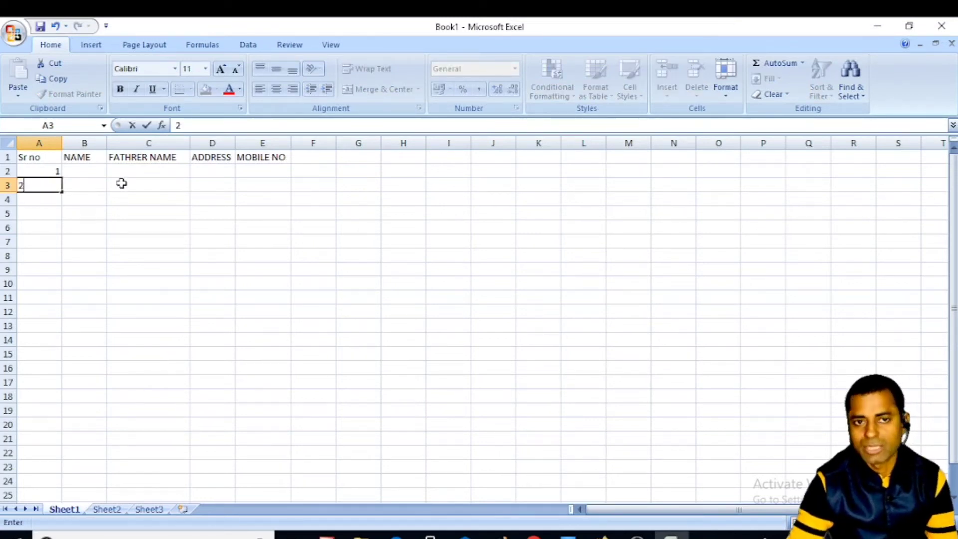
pyautogui.click(44, 169)
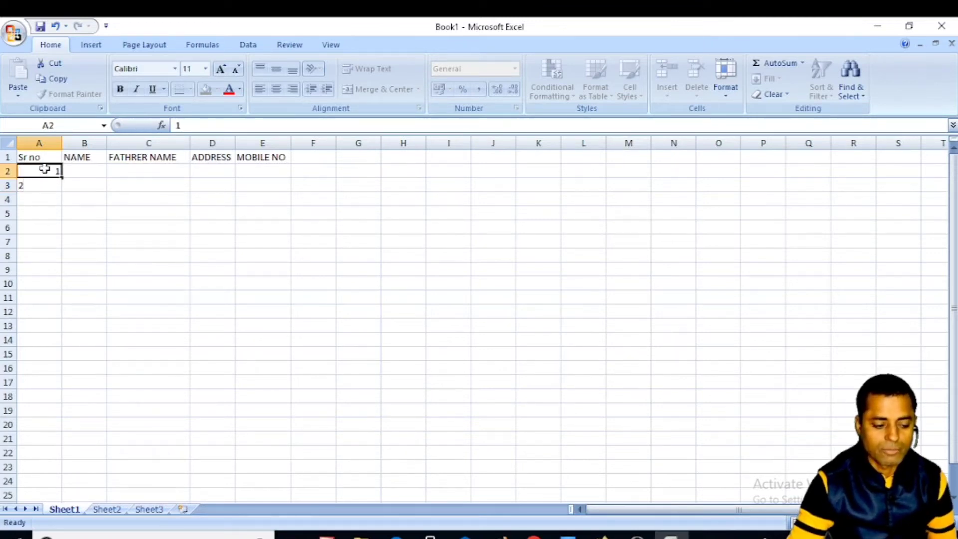
pyautogui.moveTo(45, 170); pyautogui.dragTo(44, 186)
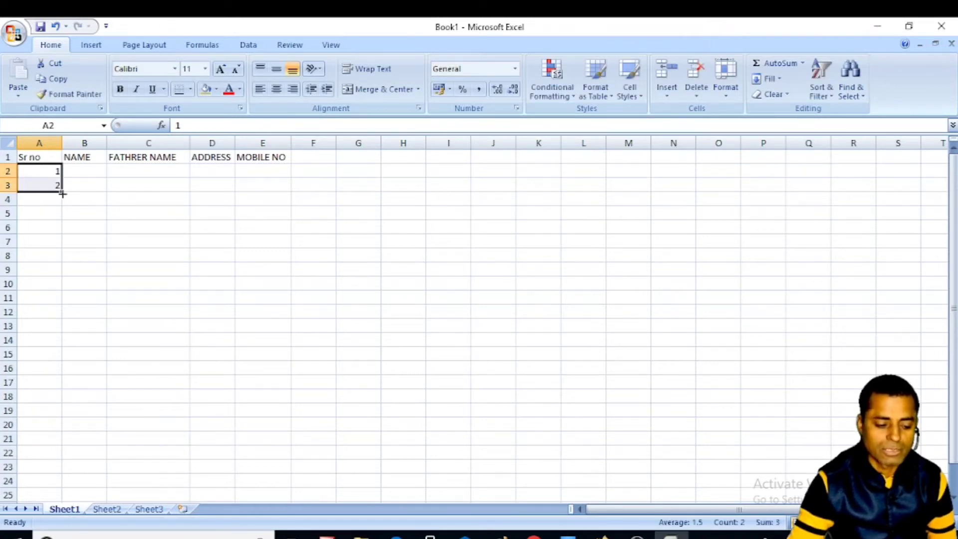
pyautogui.moveTo(61, 194); pyautogui.dragTo(62, 280)
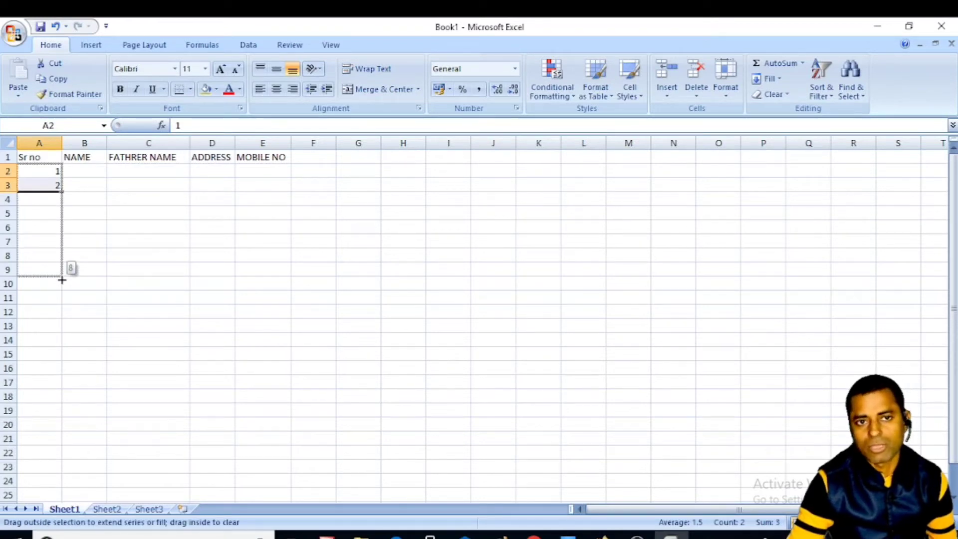
pyautogui.moveTo(62, 280); pyautogui.dragTo(66, 301)
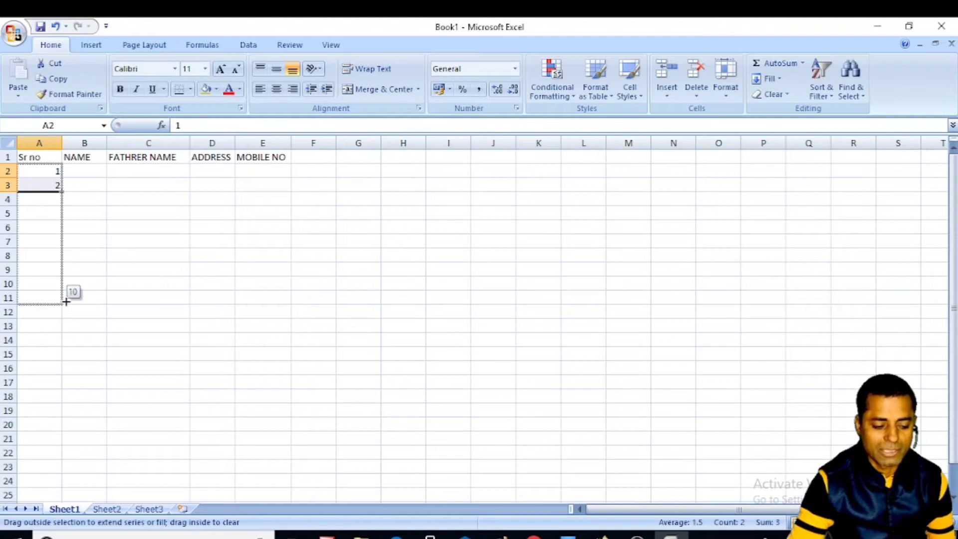
pyautogui.moveTo(66, 301); pyautogui.dragTo(66, 301)
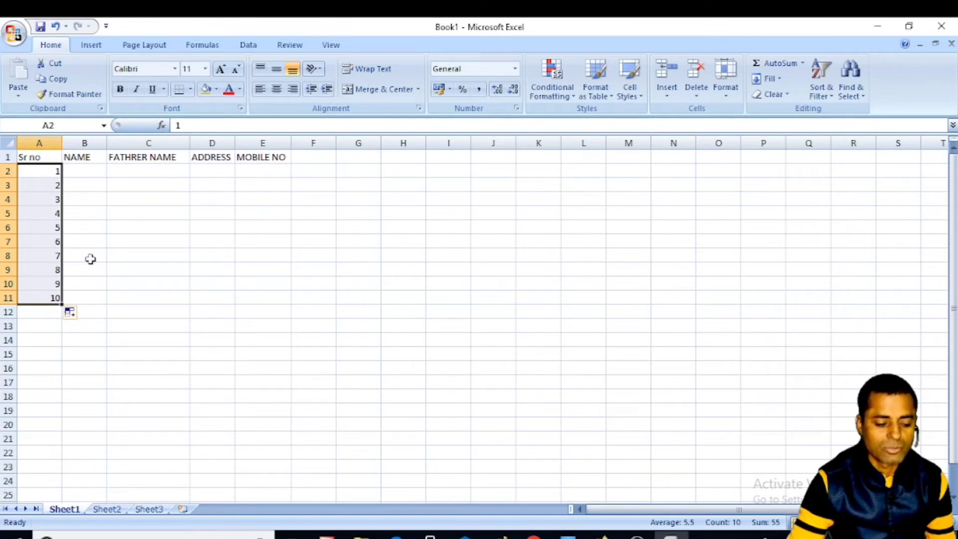
pyautogui.click(90, 170)
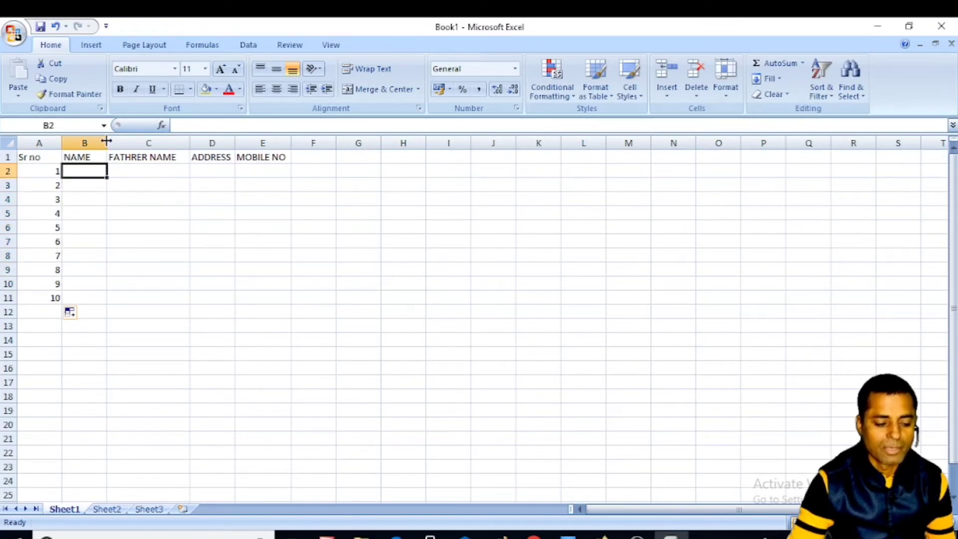
# - Widen column B, enter the ten labourers' names in B2:B11, and widen column C
pyautogui.moveTo(107, 141); pyautogui.dragTo(181, 146)
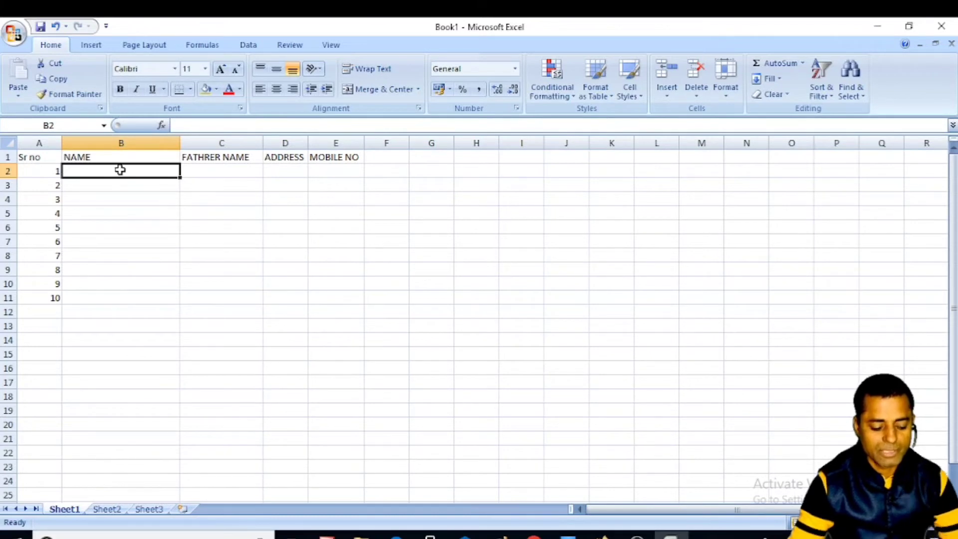
pyautogui.write('S')
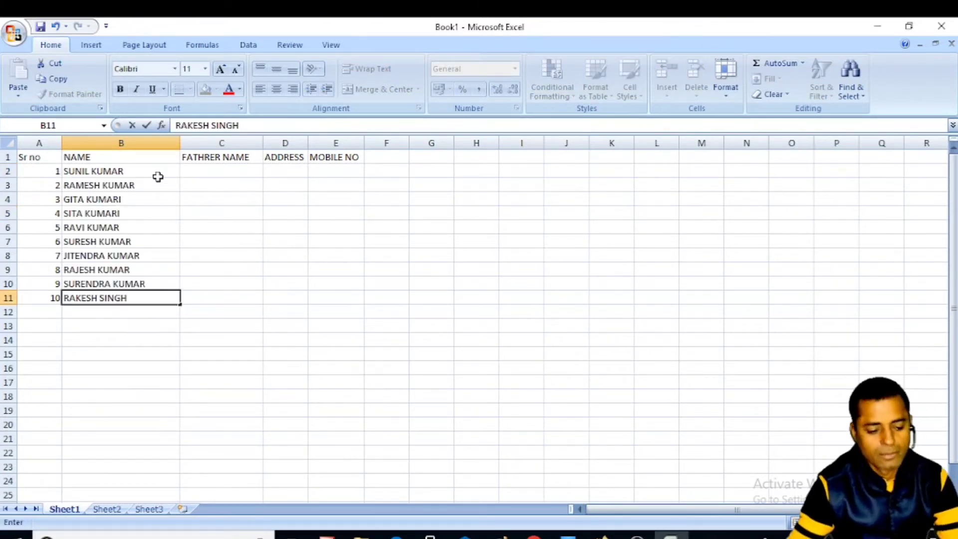
pyautogui.click(241, 173)
pyautogui.moveTo(264, 143); pyautogui.dragTo(289, 143)
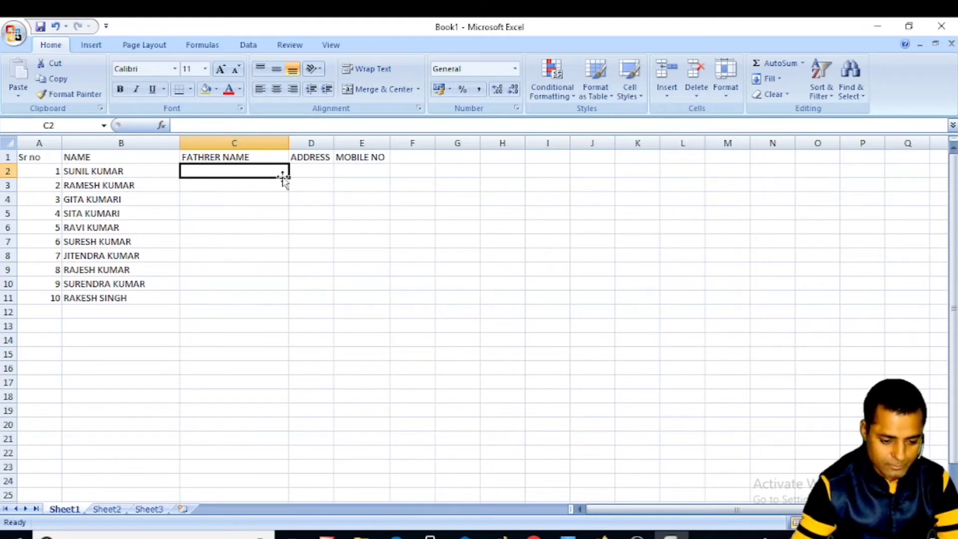
# - Enter RANCHI in D2 and copy it down through D11
pyautogui.click(310, 172)
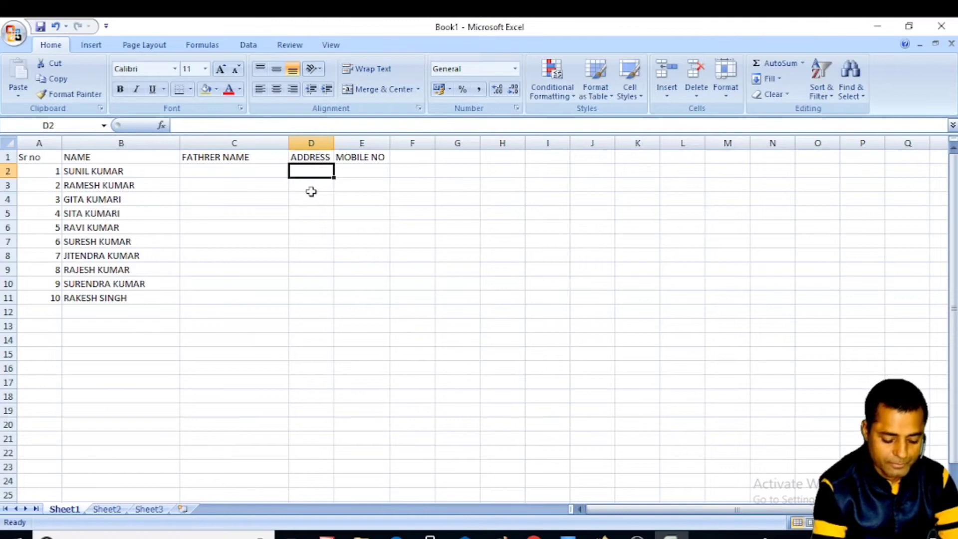
pyautogui.write('RANCHI')
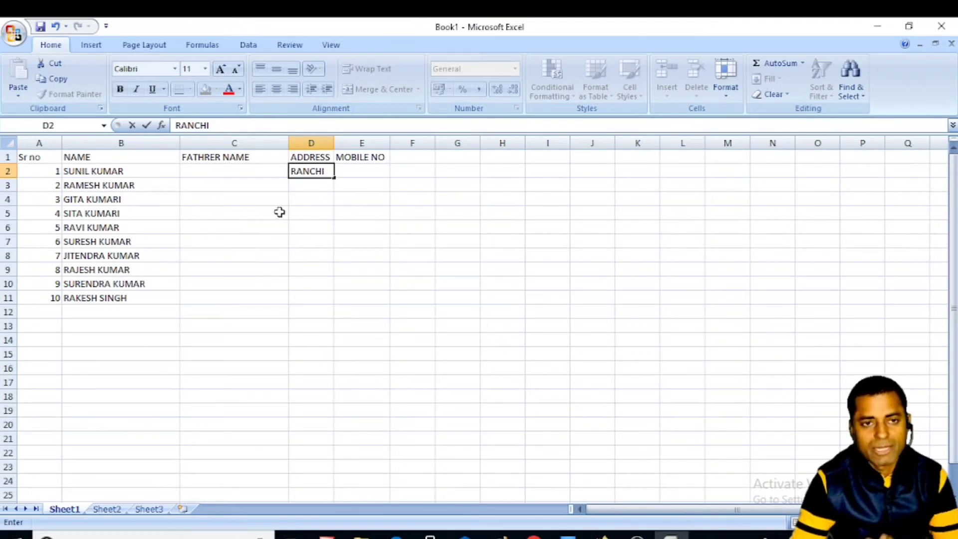
pyautogui.click(363, 174)
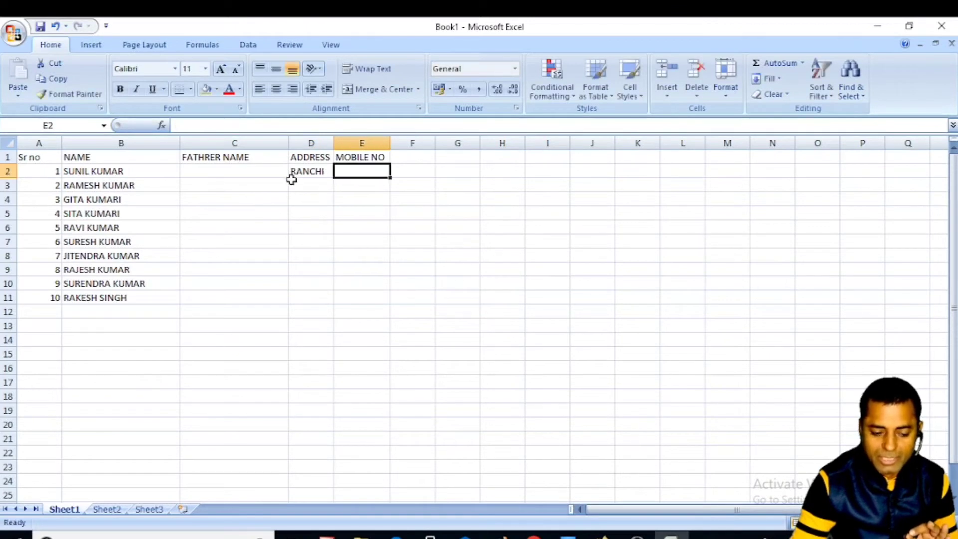
pyautogui.click(318, 171)
pyautogui.moveTo(334, 179); pyautogui.dragTo(338, 305)
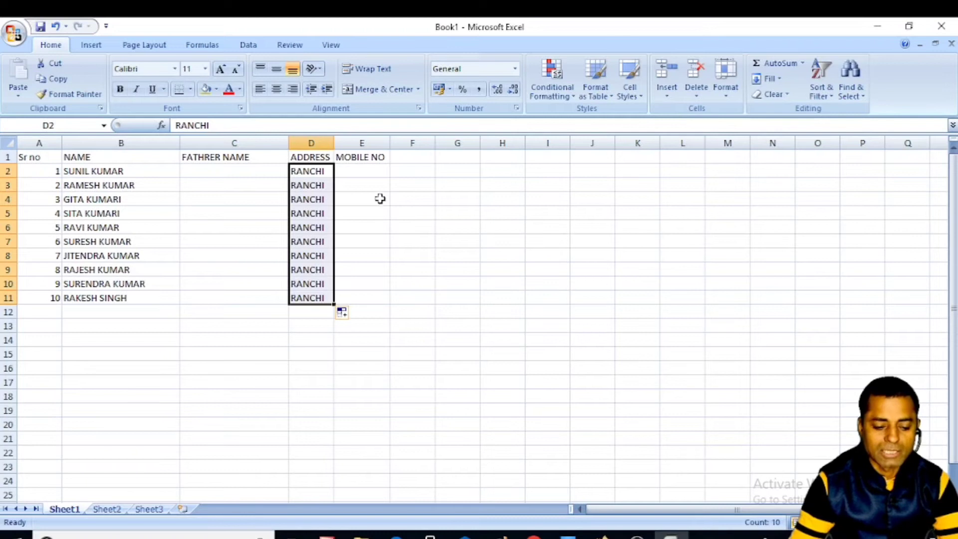
pyautogui.click(363, 171)
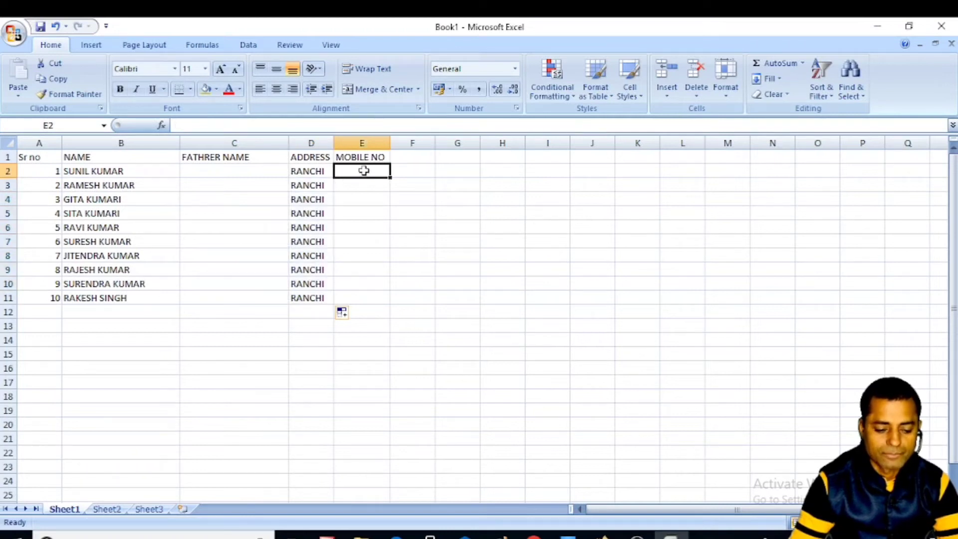
pyautogui.click(312, 171)
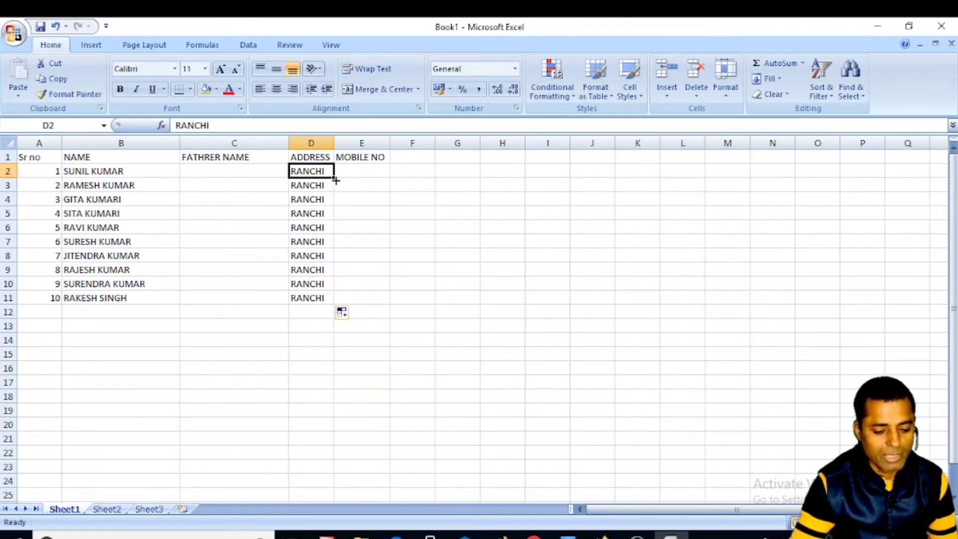
# - Enter the first two labourers' mobile numbers in E2 and E3 and widen column E
pyautogui.click(361, 170)
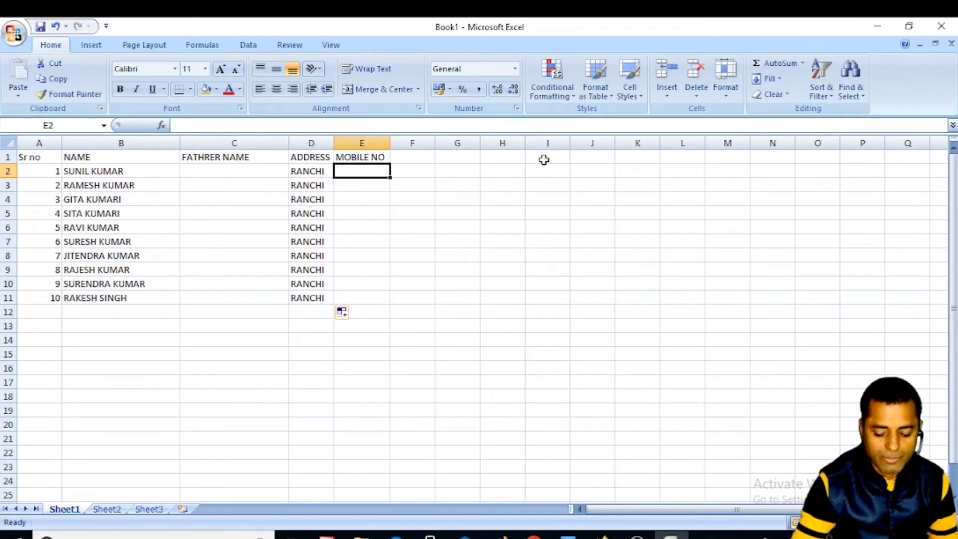
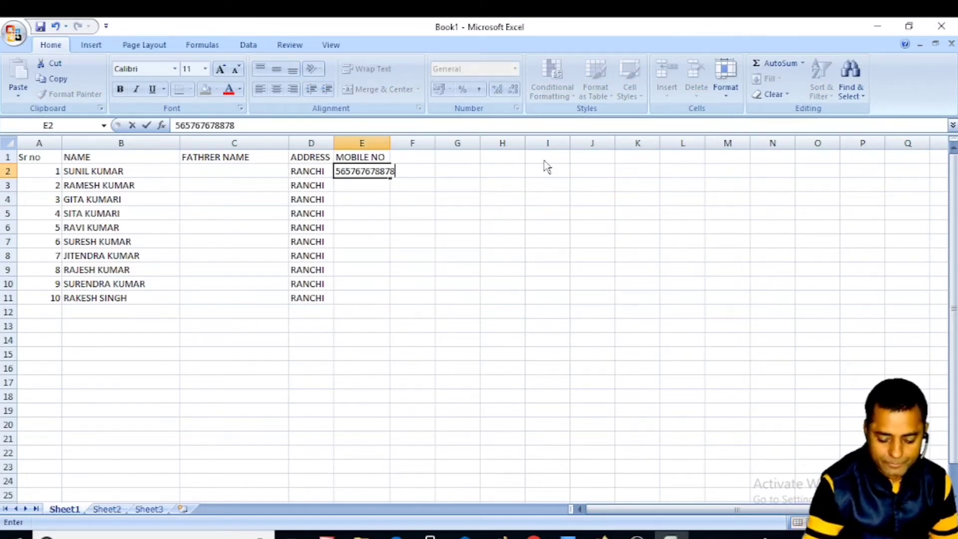
pyautogui.press('Tab')
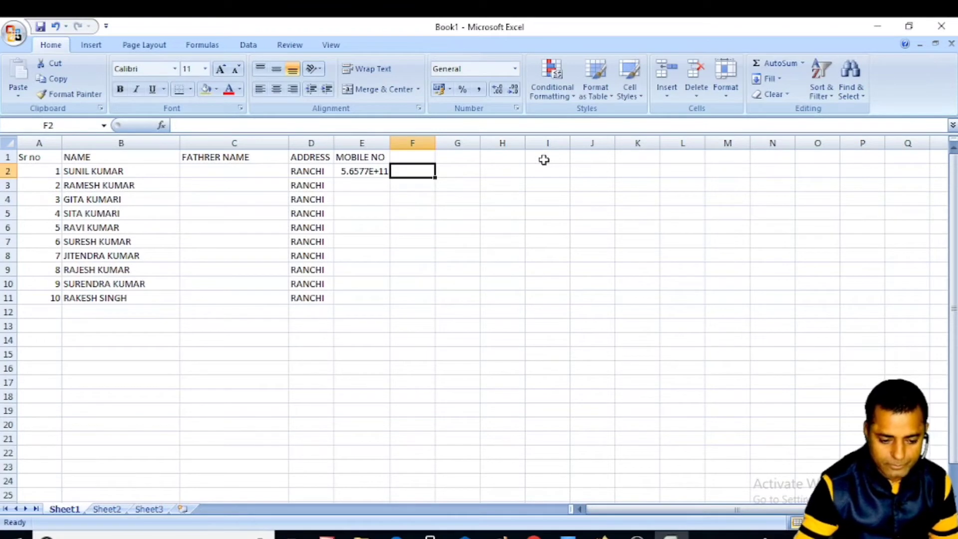
pyautogui.click(373, 183)
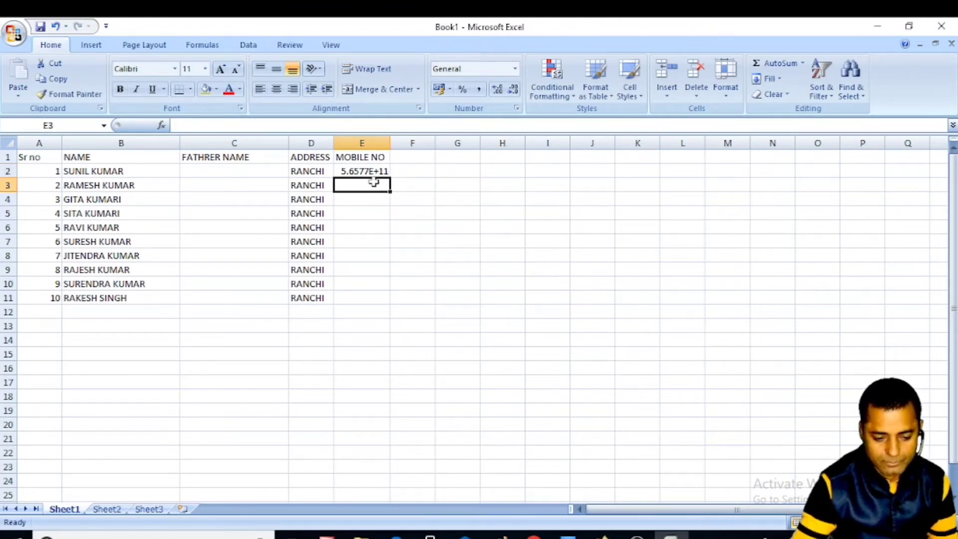
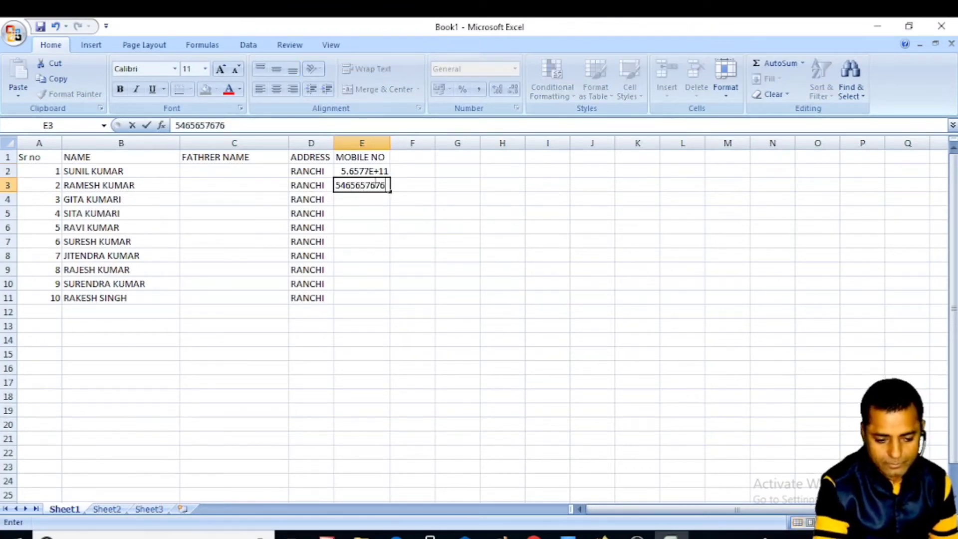
pyautogui.press('Return')
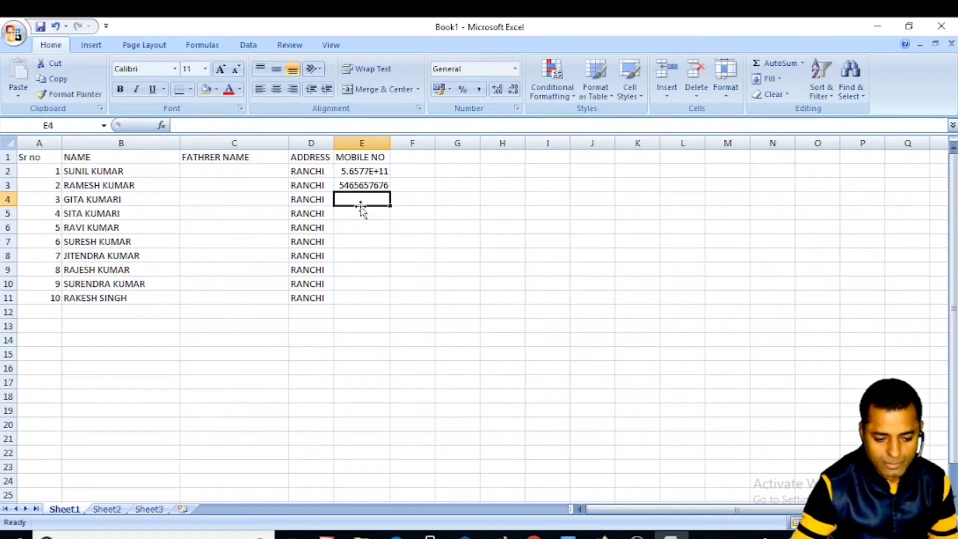
pyautogui.doubleClick(363, 186)
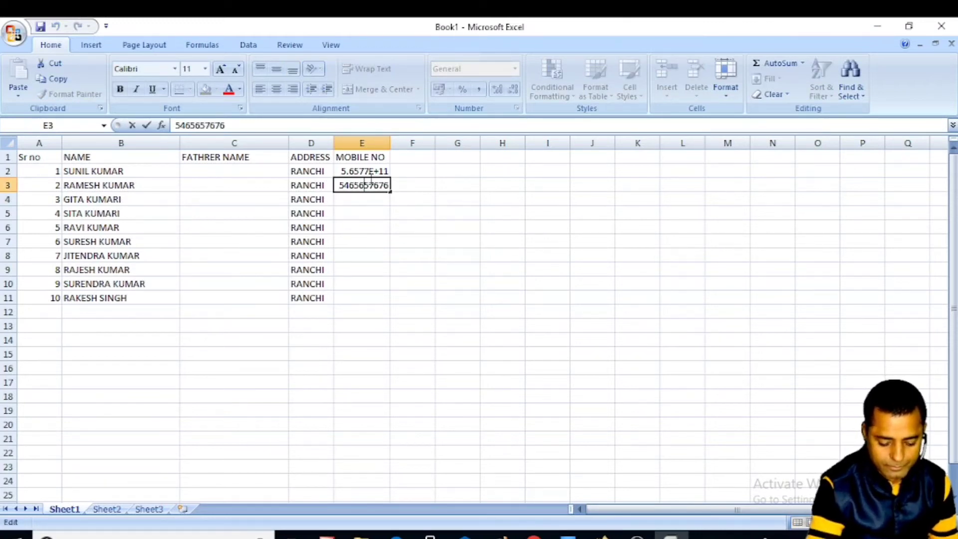
pyautogui.click(427, 210)
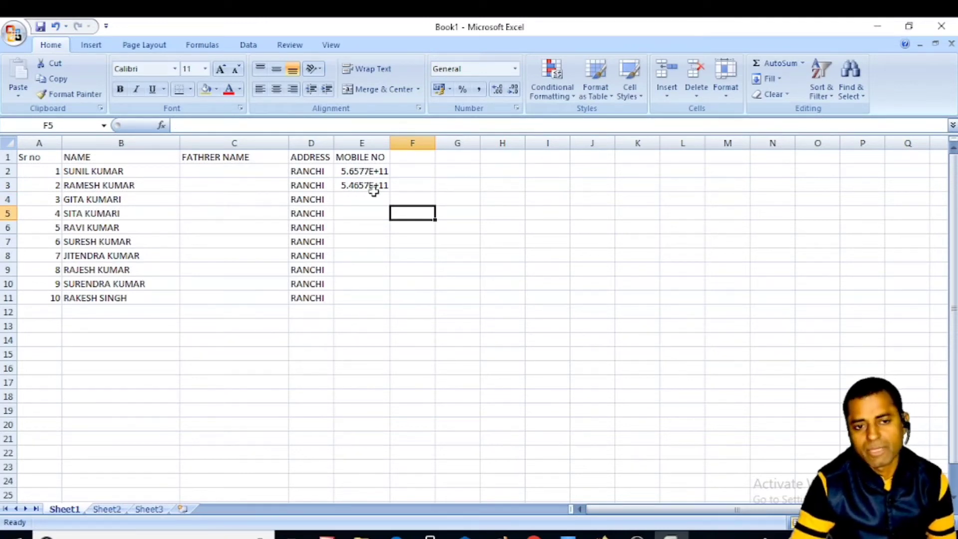
pyautogui.moveTo(390, 143); pyautogui.dragTo(402, 143)
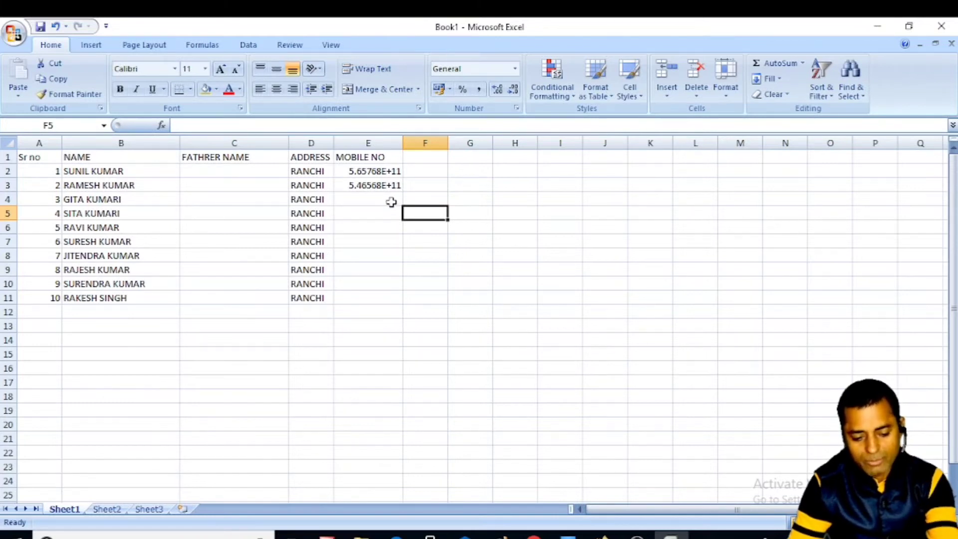
pyautogui.click(381, 143)
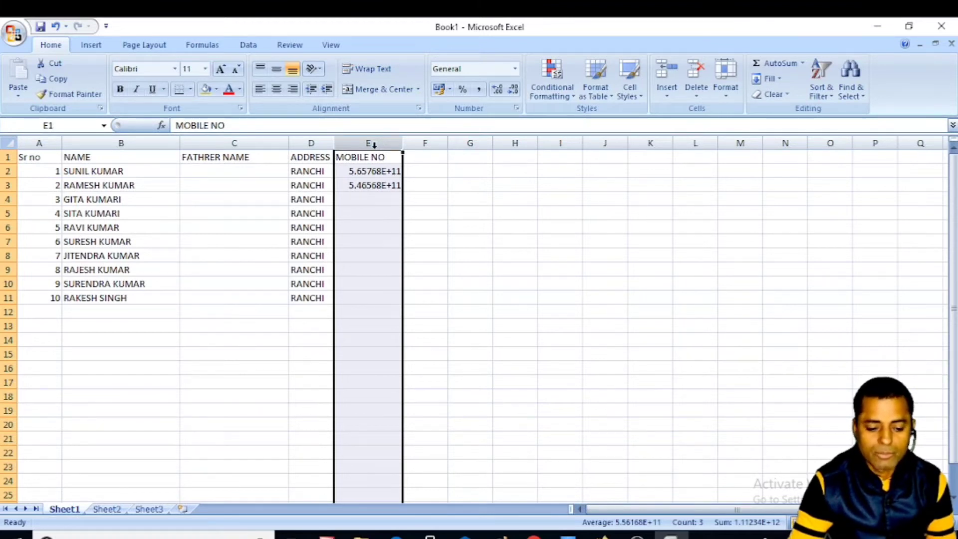
# - Format column E as Number with 0 decimal places so the mobile numbers show in full
pyautogui.rightClick(377, 144)
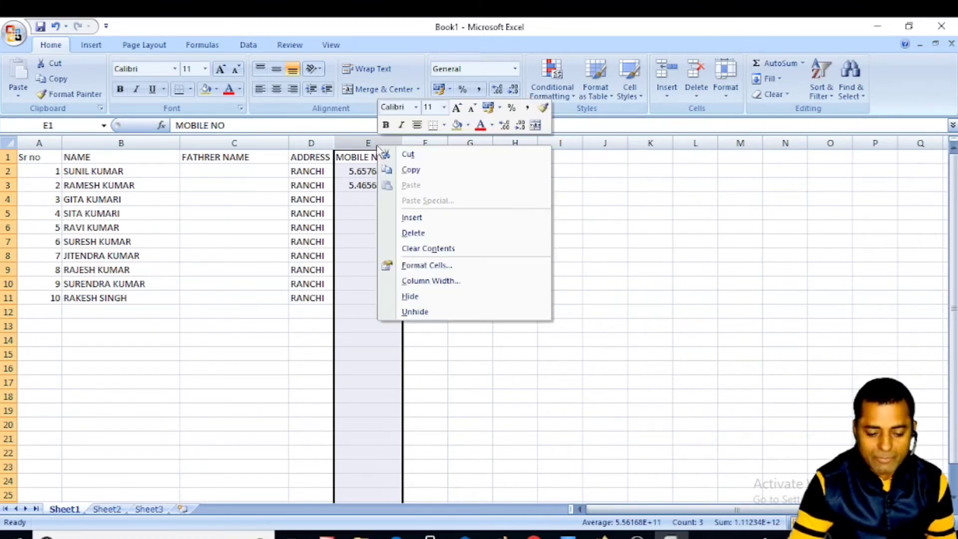
pyautogui.click(425, 266)
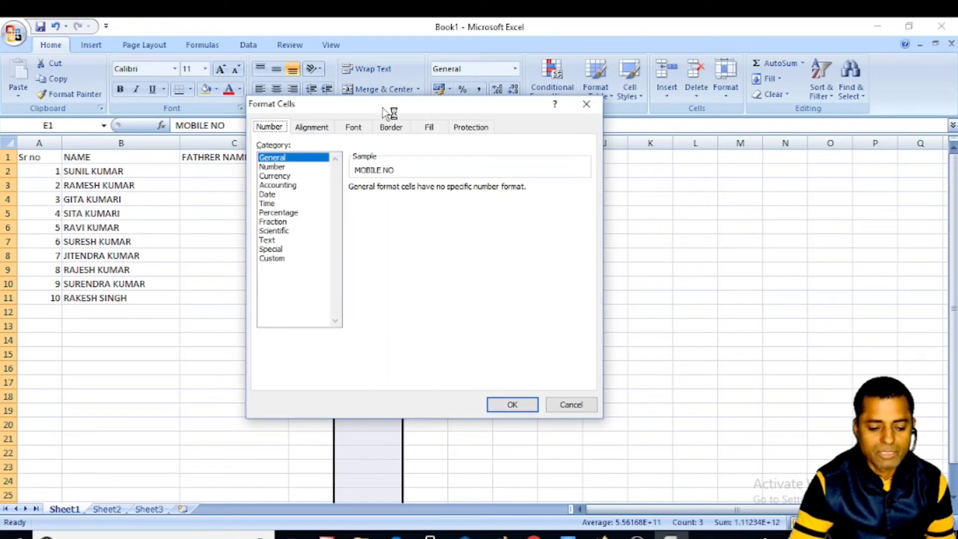
pyautogui.moveTo(391, 108); pyautogui.dragTo(572, 159)
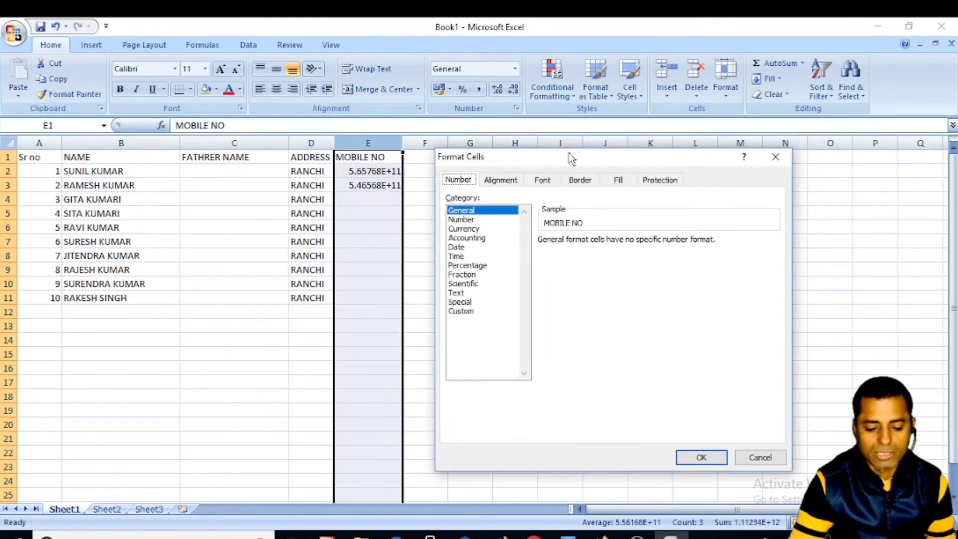
pyautogui.click(472, 223)
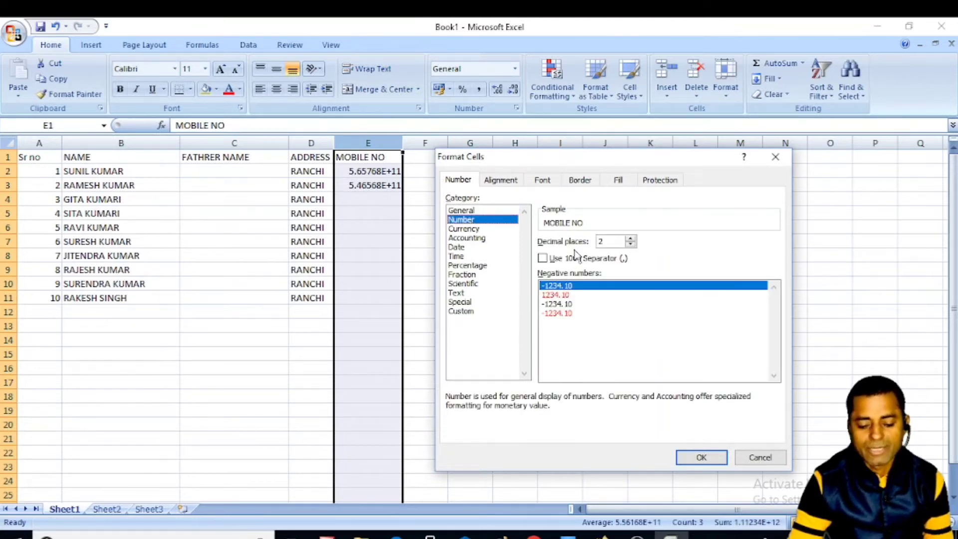
pyautogui.click(631, 244)
pyautogui.click(630, 245)
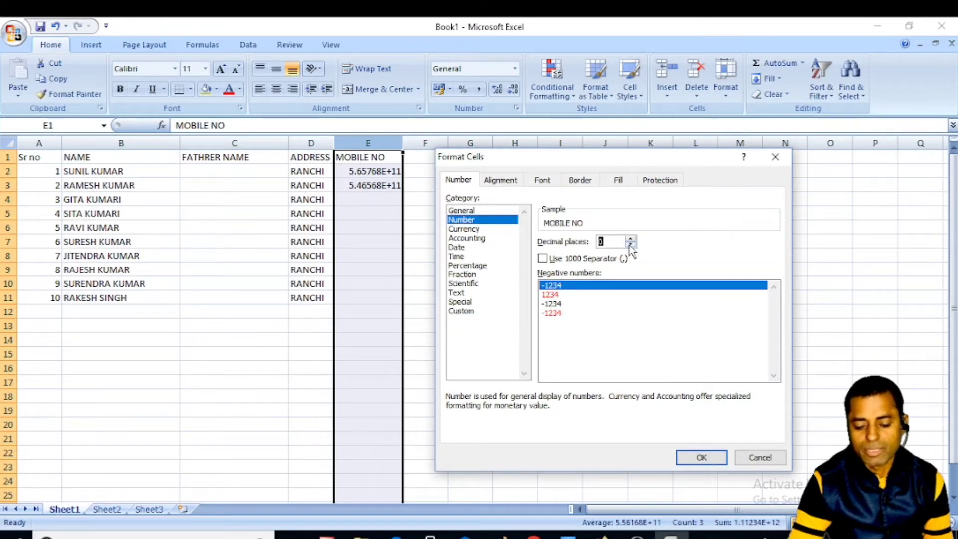
pyautogui.click(702, 457)
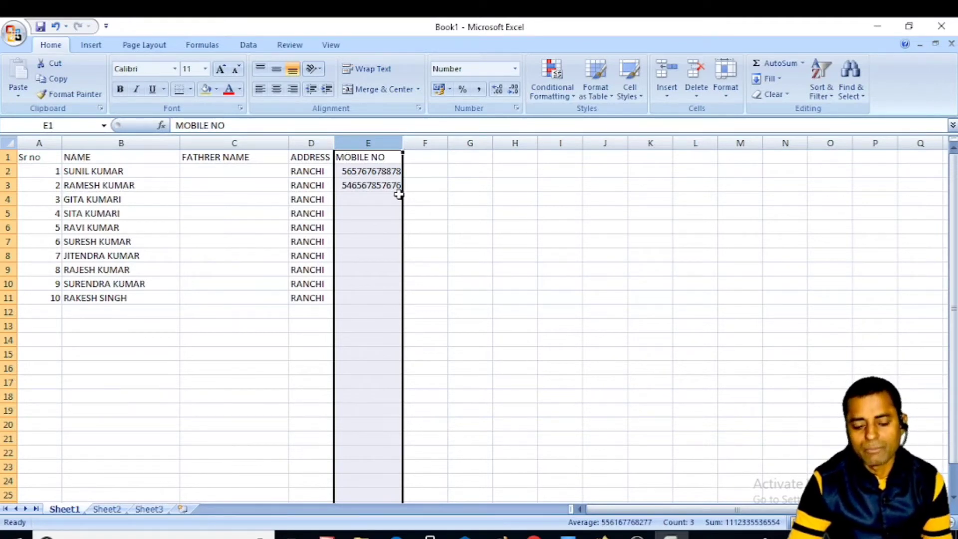
pyautogui.click(456, 199)
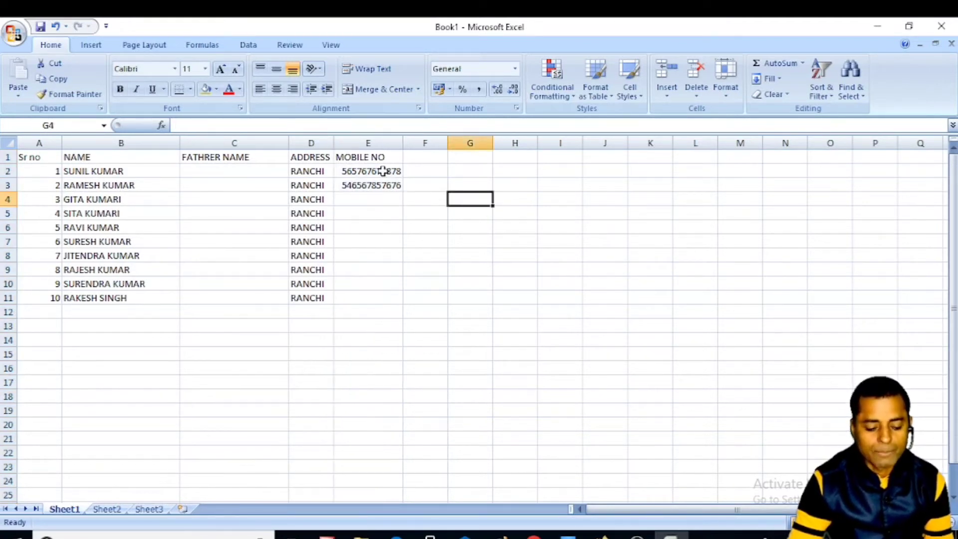
pyautogui.hotkey('ctrl', 'z')
pyautogui.click(419, 183)
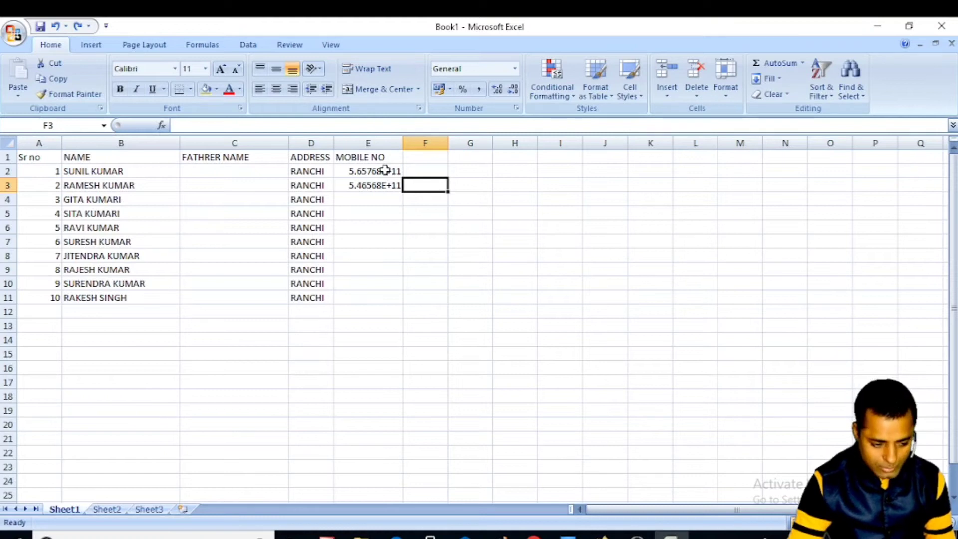
pyautogui.click(368, 143)
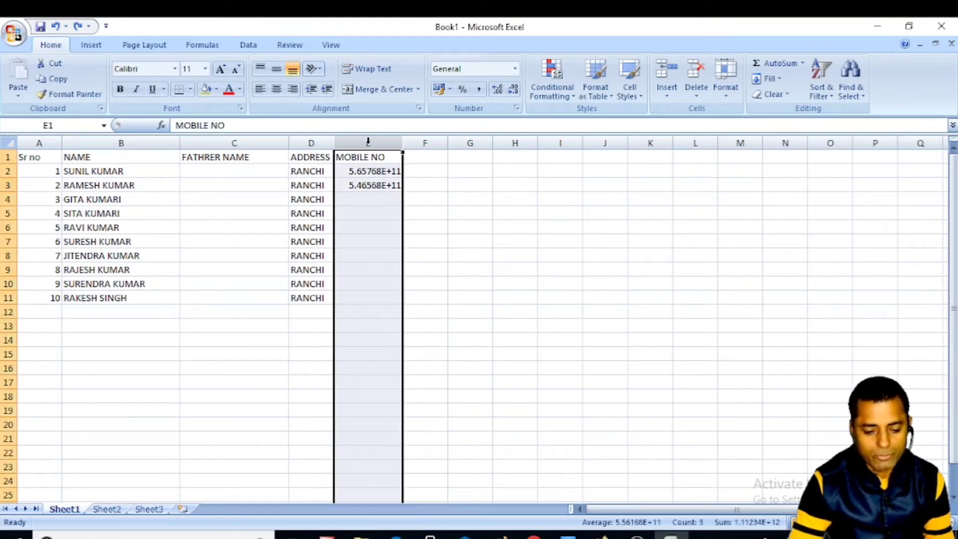
pyautogui.rightClick(369, 145)
pyautogui.click(417, 266)
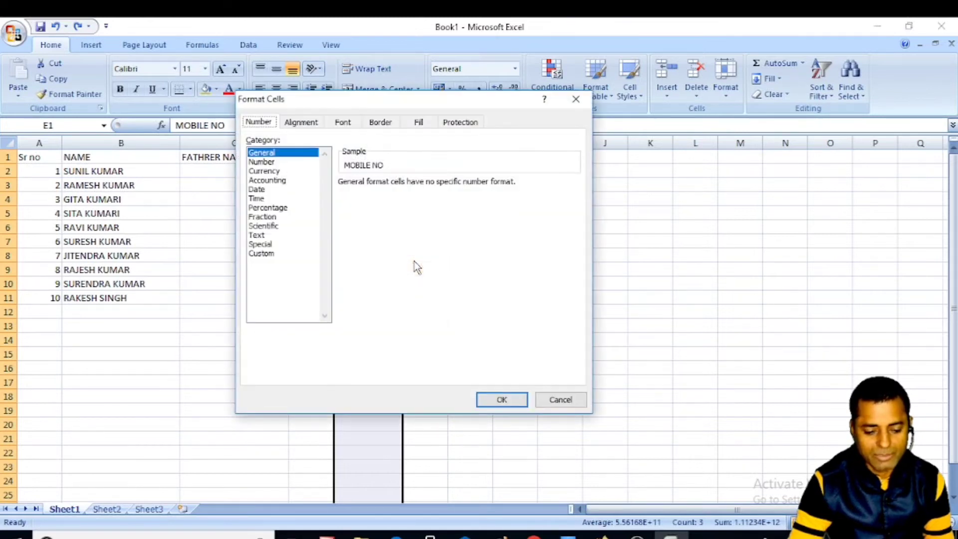
pyautogui.click(260, 161)
pyautogui.click(430, 187)
pyautogui.click(431, 187)
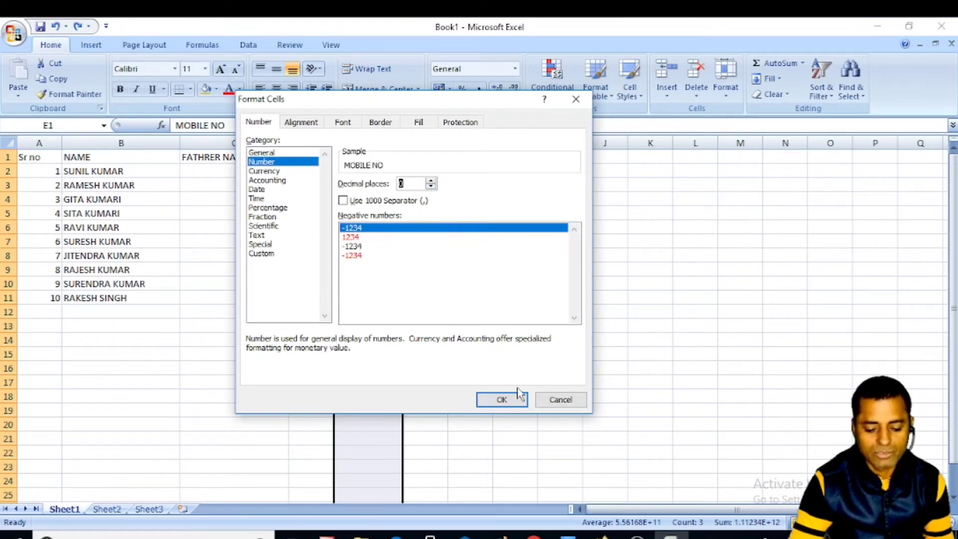
pyautogui.click(499, 400)
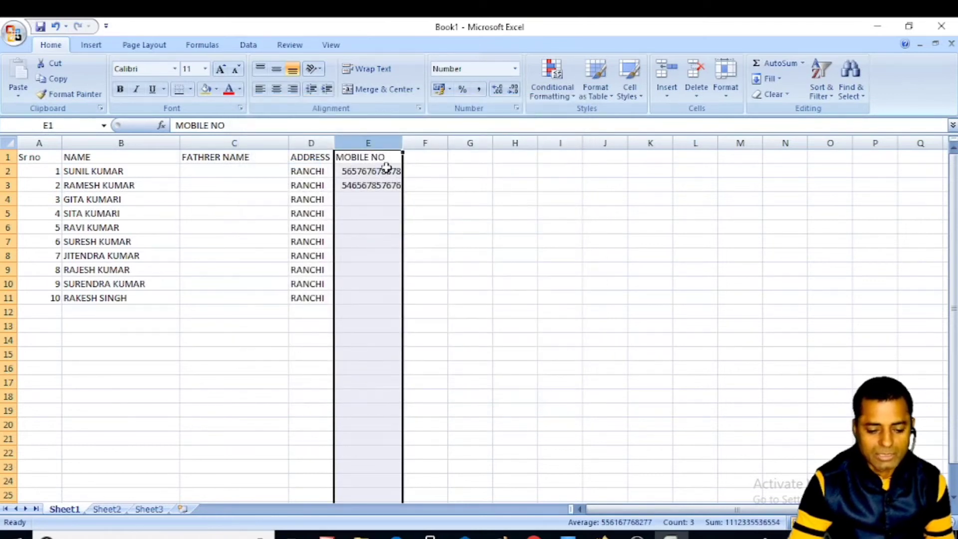
pyautogui.click(370, 169)
pyautogui.click(378, 185)
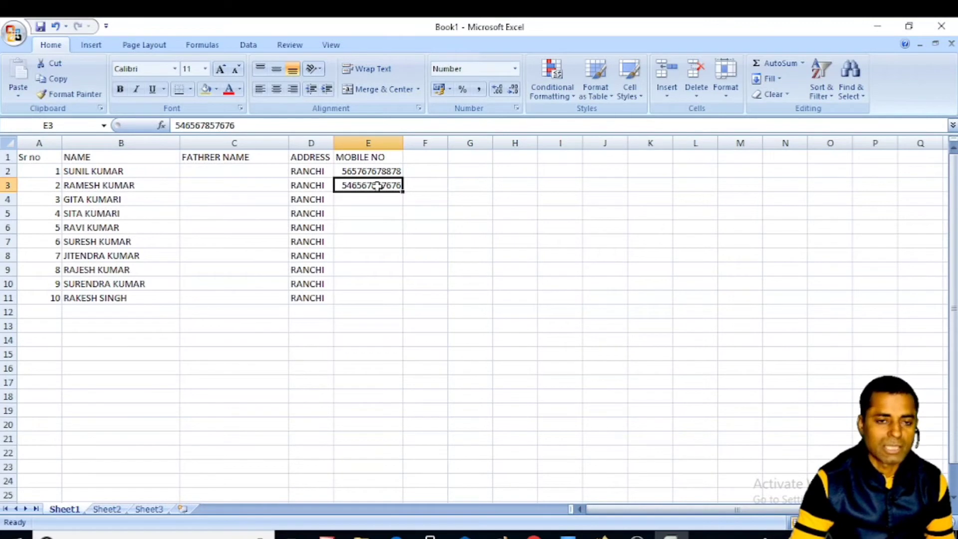
pyautogui.click(390, 229)
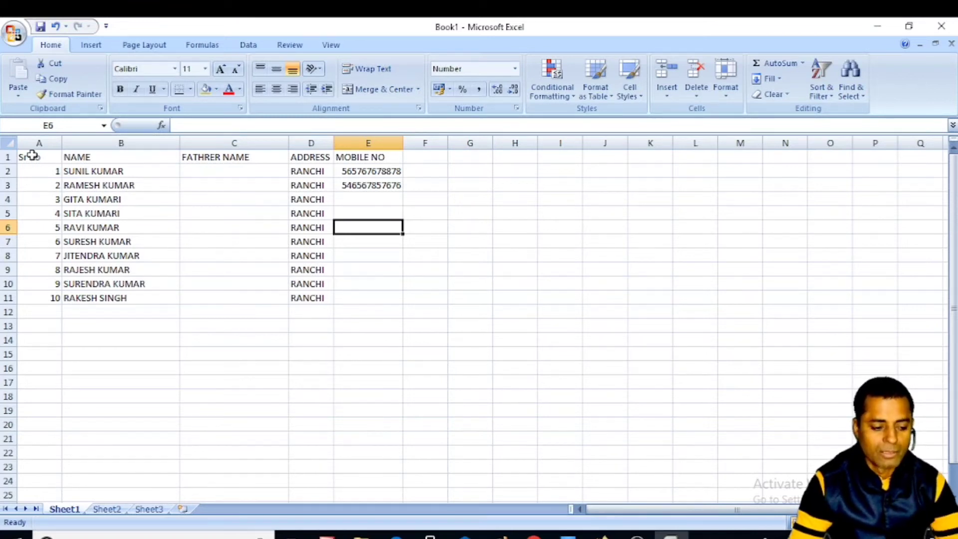
# - Apply Outline and Inside borders to the table range A1:E11 via Format Cells
pyautogui.moveTo(34, 157); pyautogui.dragTo(380, 298)
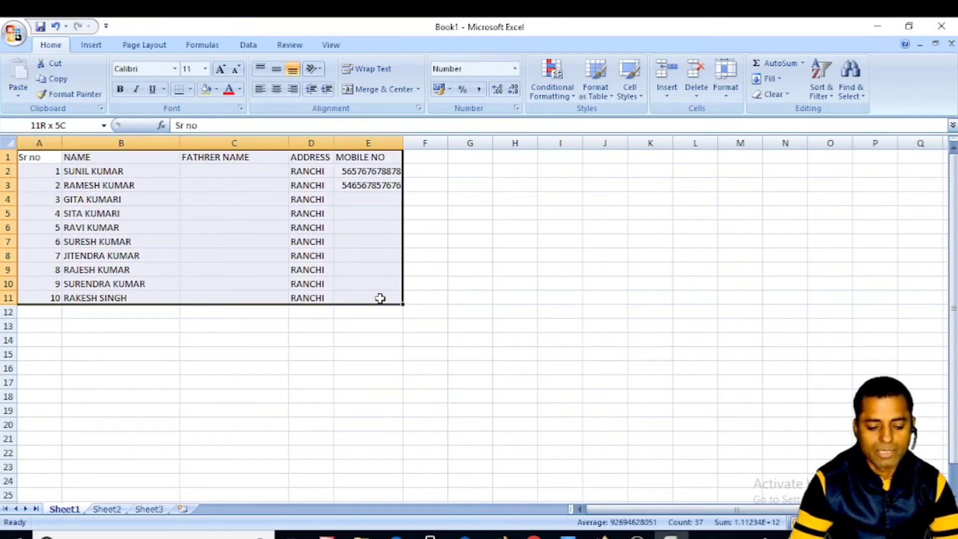
pyautogui.moveTo(381, 298); pyautogui.dragTo(380, 298)
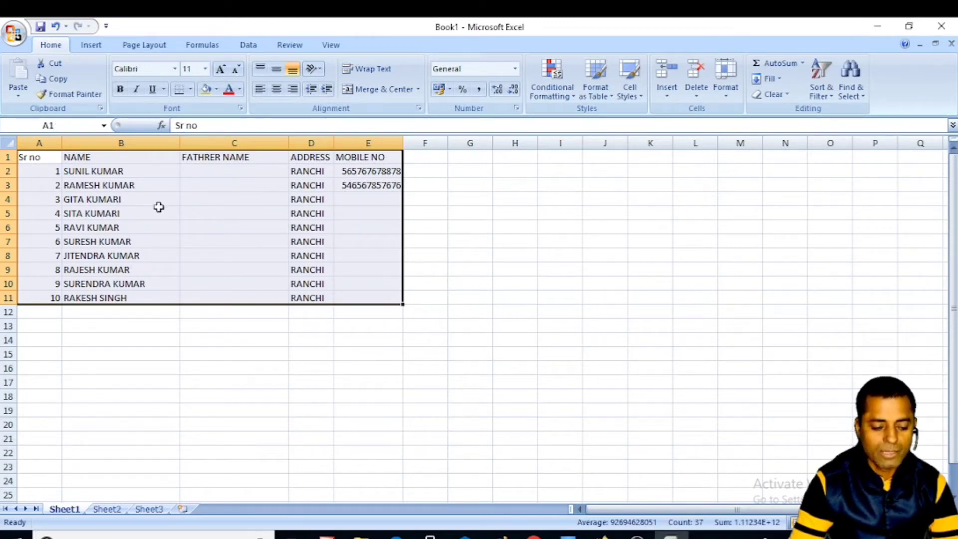
pyautogui.rightClick(192, 185)
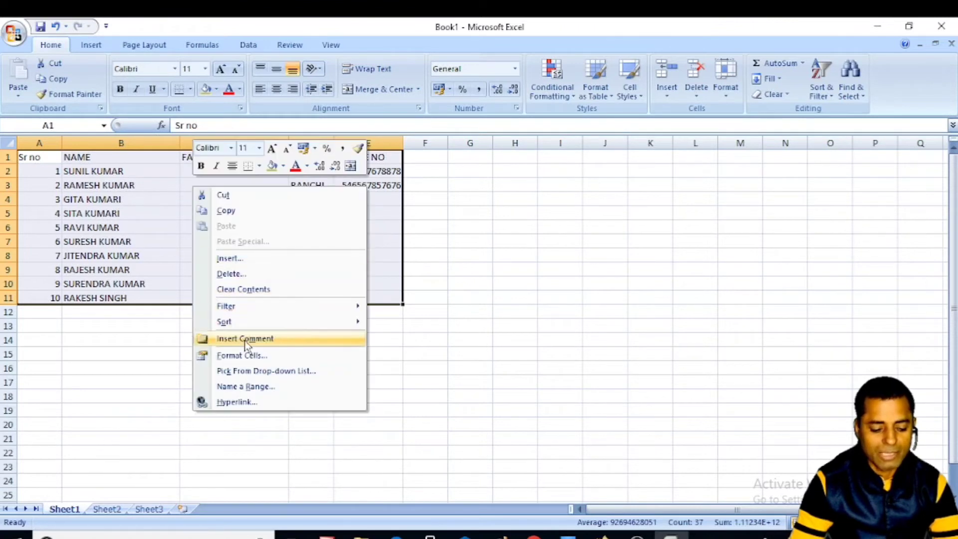
pyautogui.click(249, 356)
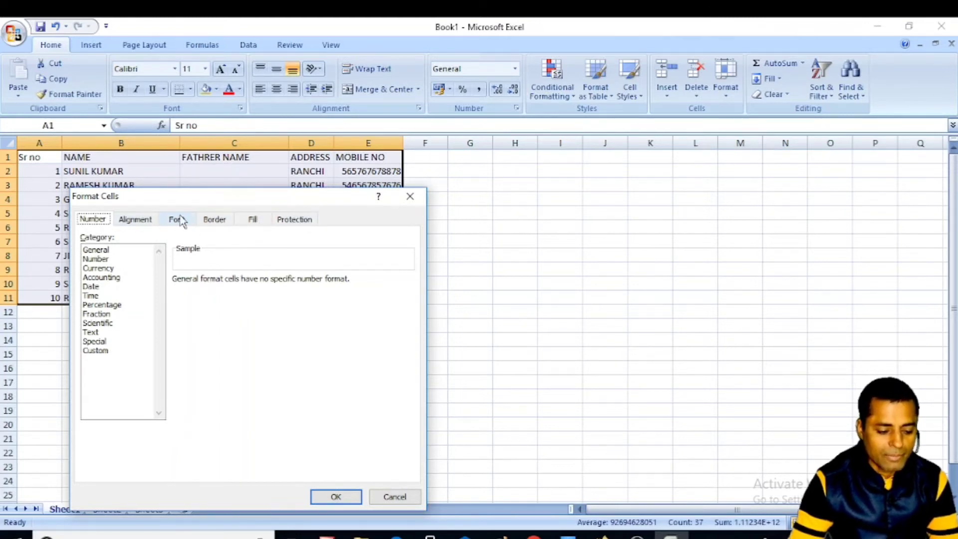
pyautogui.click(216, 220)
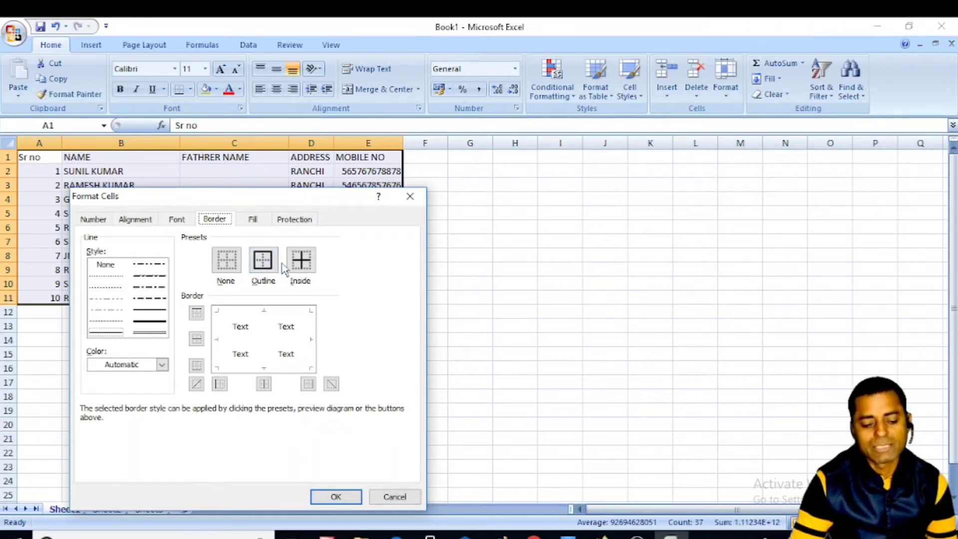
pyautogui.click(261, 272)
pyautogui.click(304, 266)
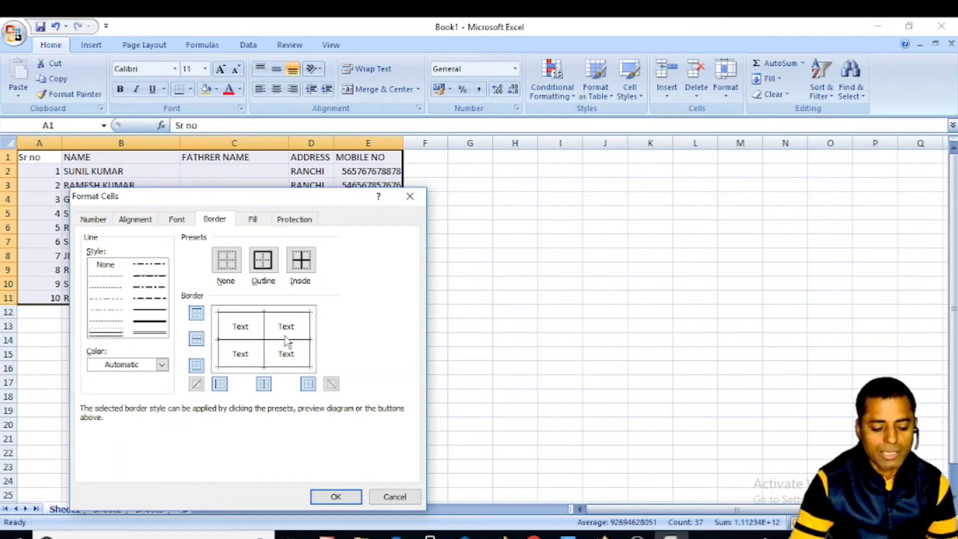
pyautogui.click(336, 496)
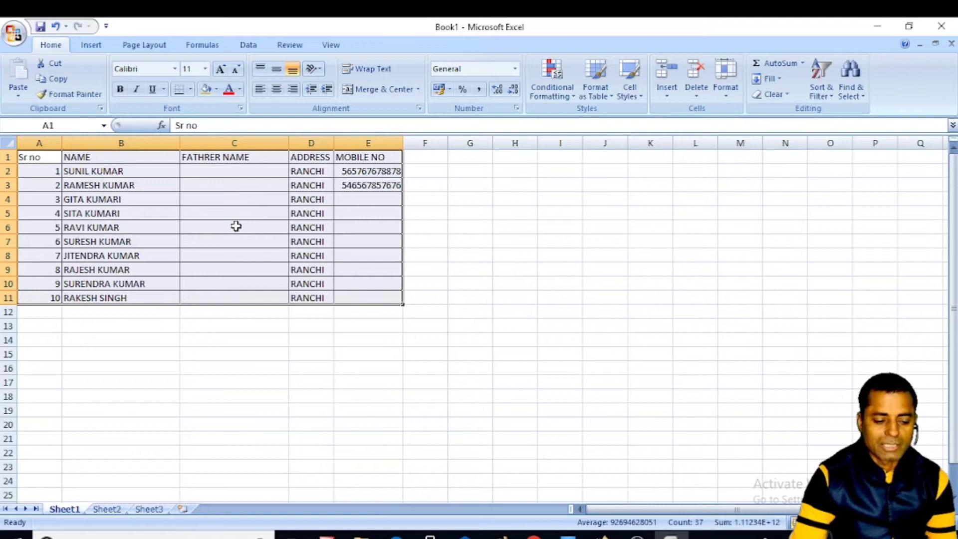
pyautogui.click(496, 213)
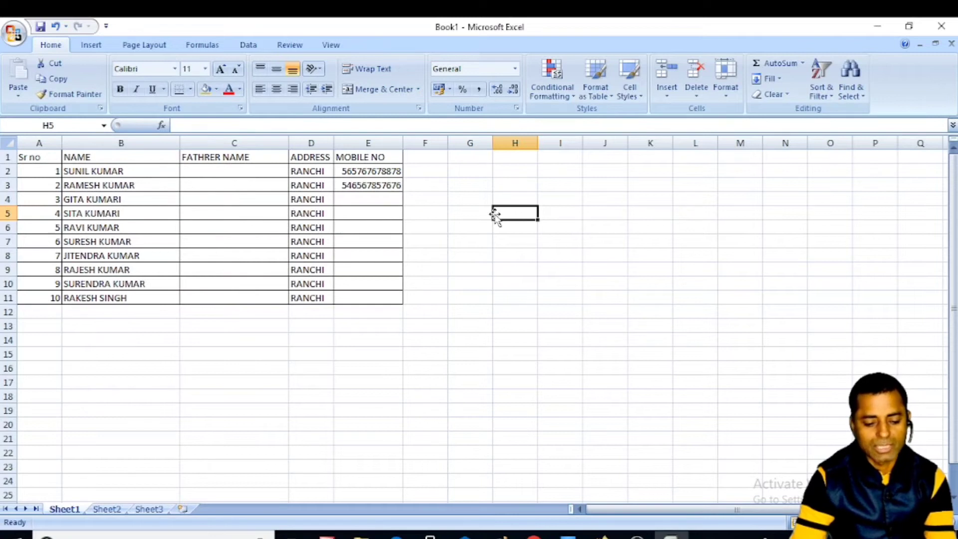
# - Make the header cells A1:E1 bold, italic and underlined
pyautogui.click(455, 217)
pyautogui.click(244, 169)
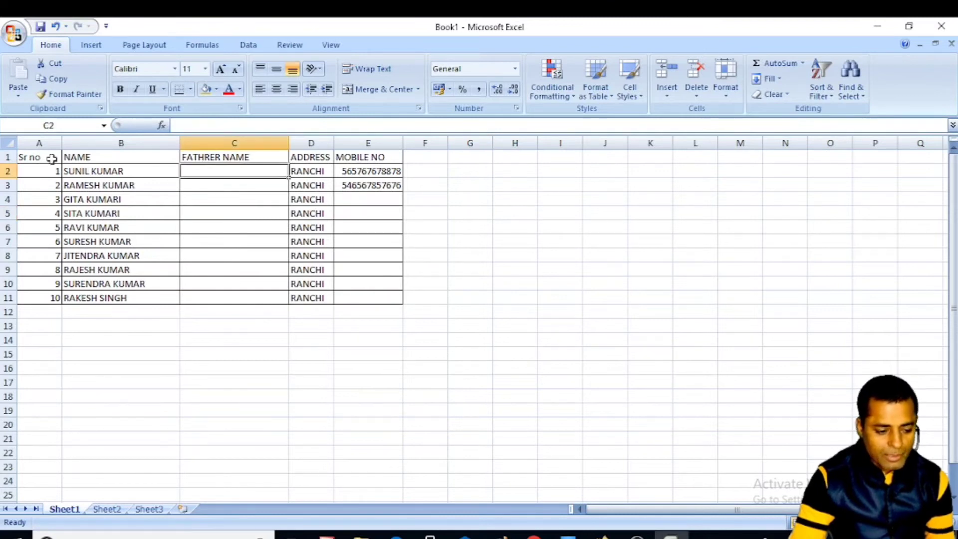
pyautogui.moveTo(26, 157); pyautogui.dragTo(367, 157)
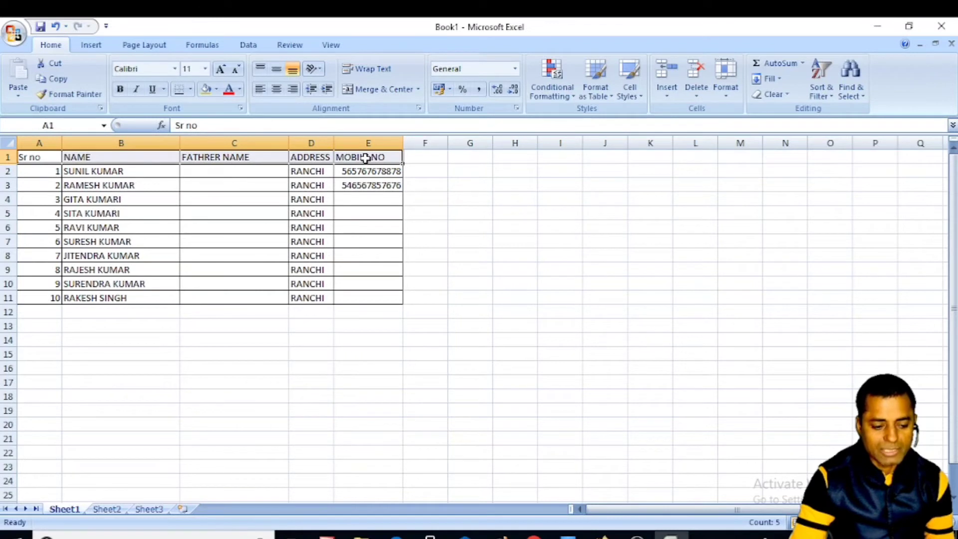
pyautogui.click(125, 91)
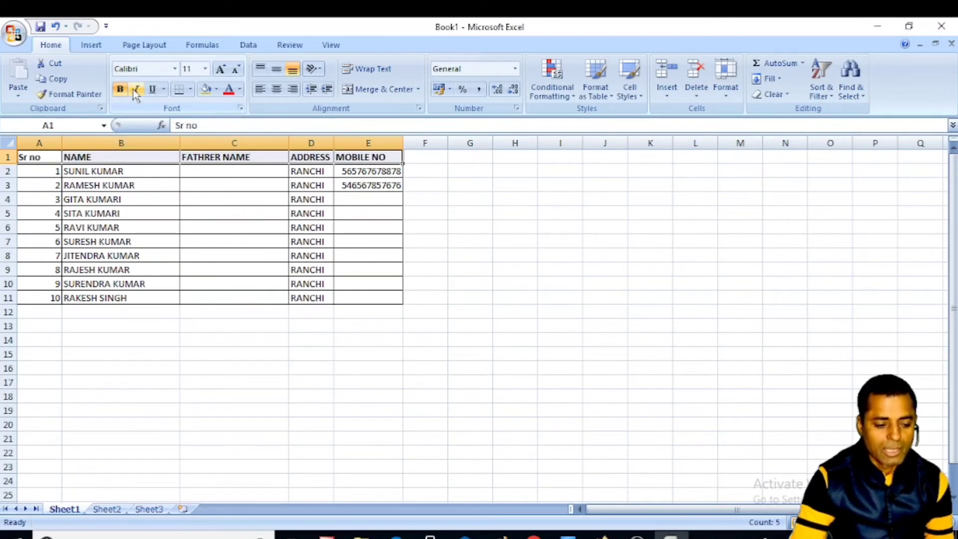
pyautogui.click(136, 91)
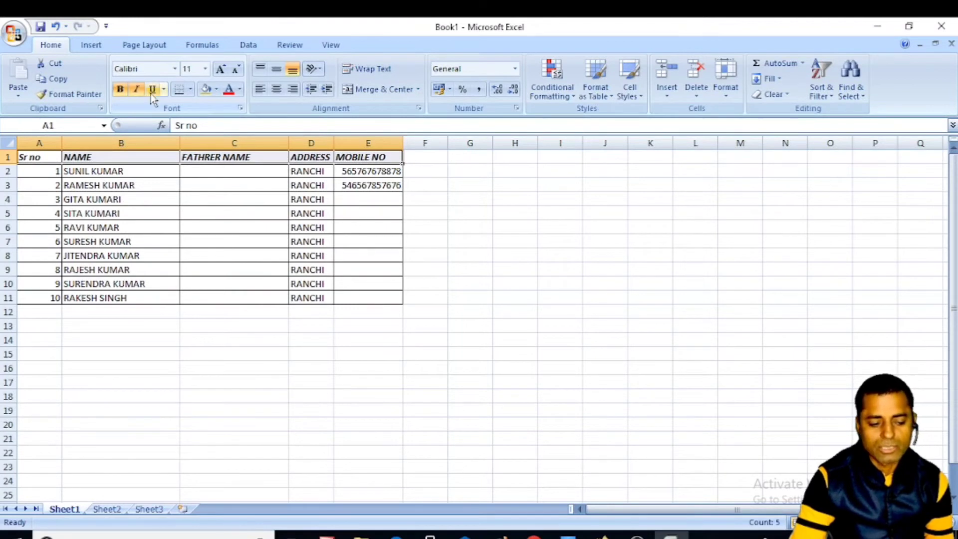
pyautogui.click(153, 91)
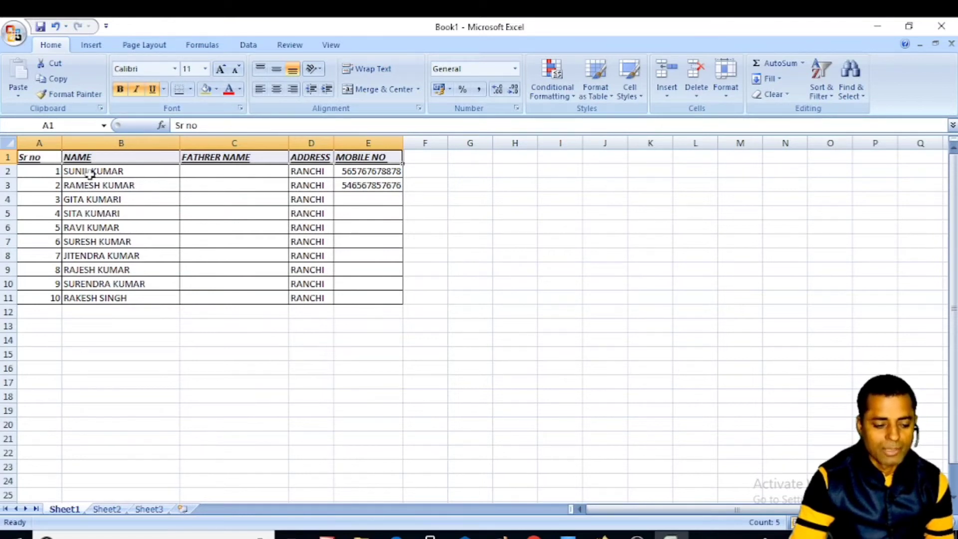
pyautogui.click(227, 194)
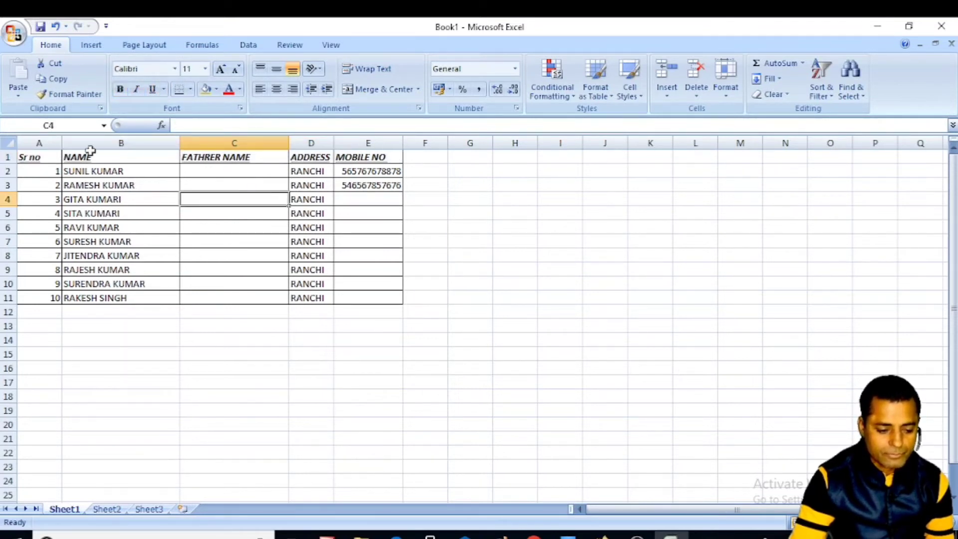
pyautogui.click(6, 158)
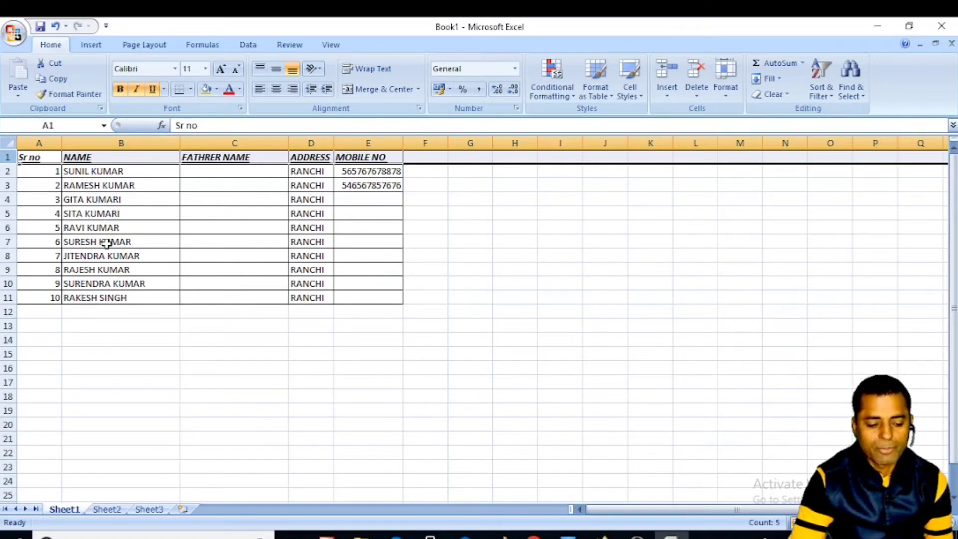
# - Insert a blank row above the headers and merge A1:E1 with Merge & Center
pyautogui.rightClick(7, 157)
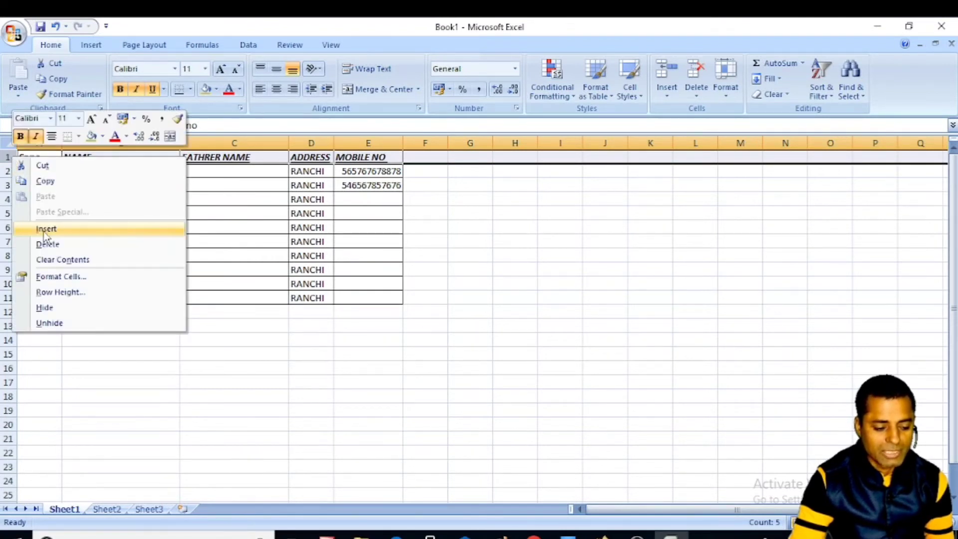
pyautogui.click(45, 230)
pyautogui.click(136, 157)
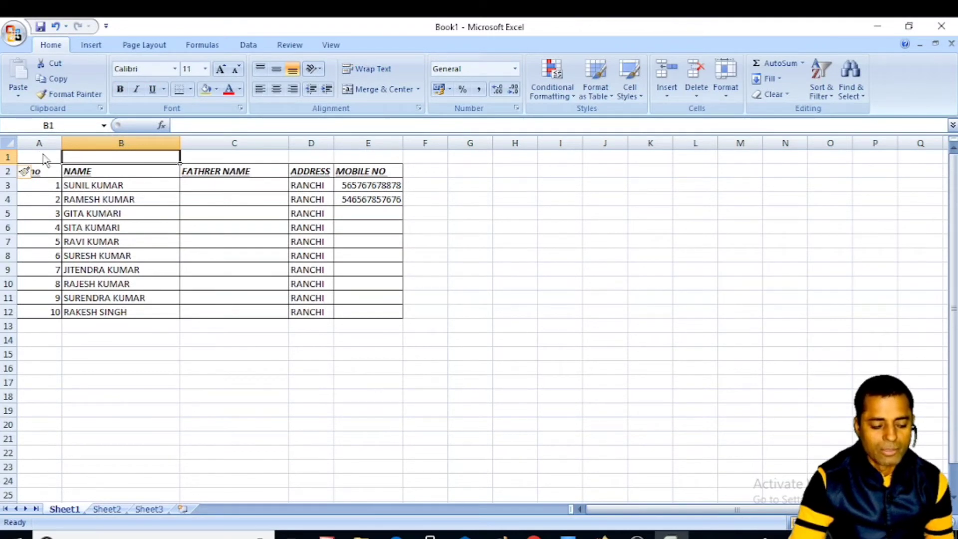
pyautogui.moveTo(33, 156); pyautogui.dragTo(373, 155)
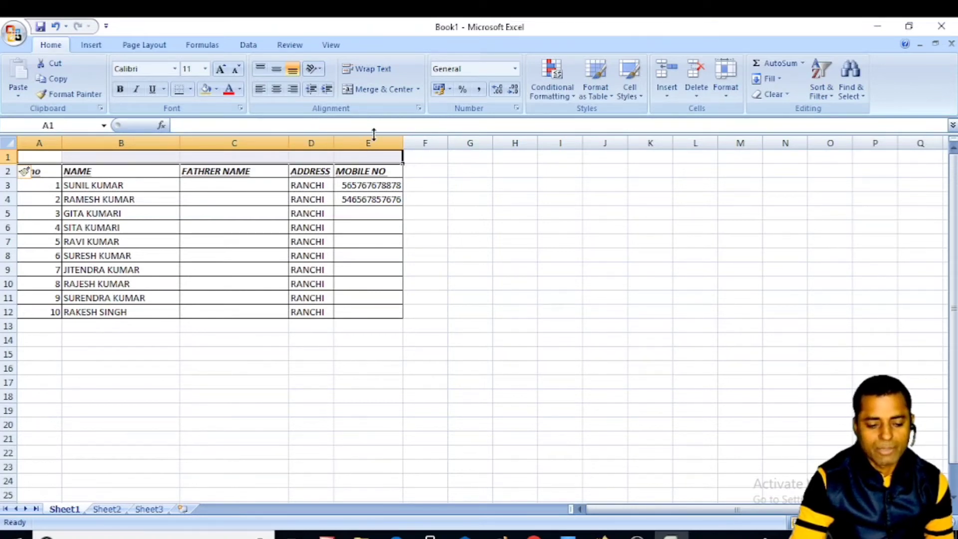
pyautogui.click(381, 91)
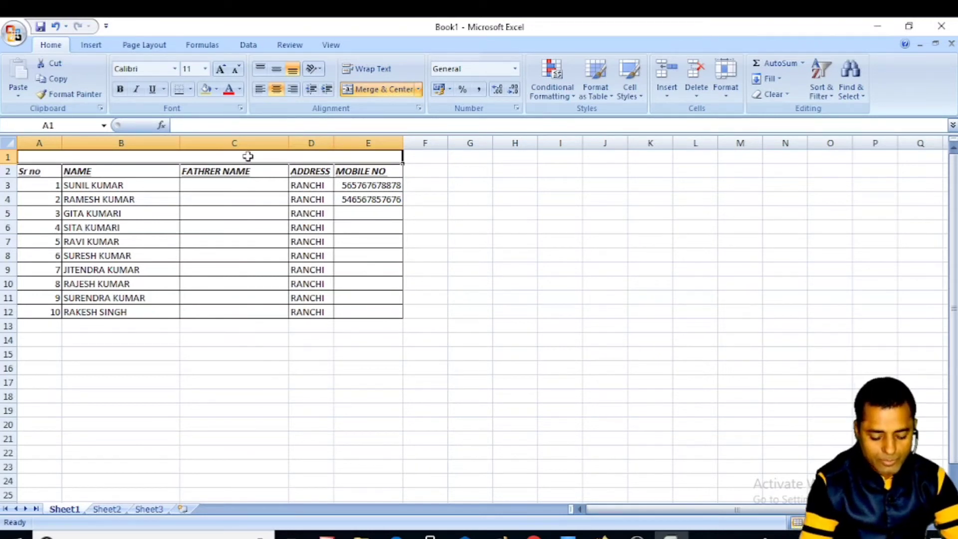
# - Type the title LABOUR CHART in merged A1 and make it bold
pyautogui.write('LABOUR CHART')
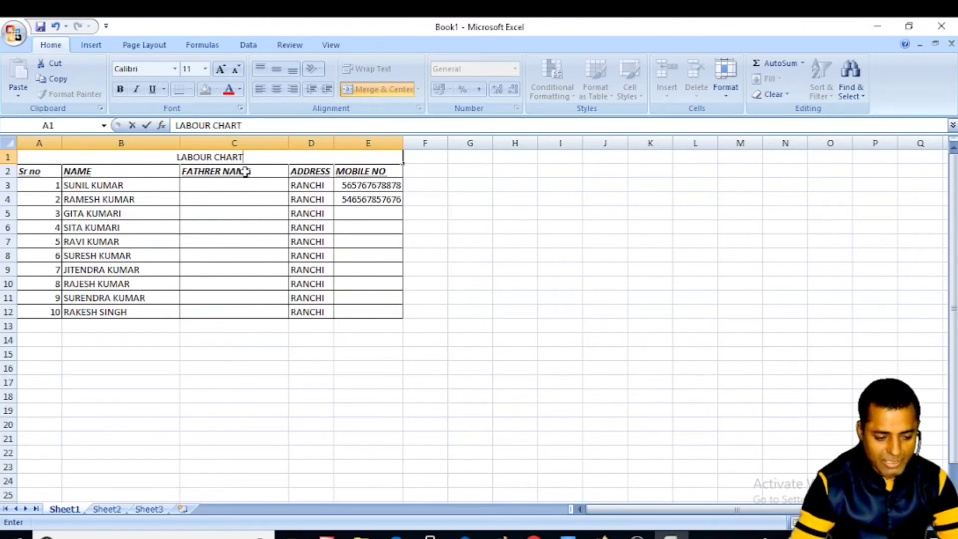
pyautogui.click(265, 198)
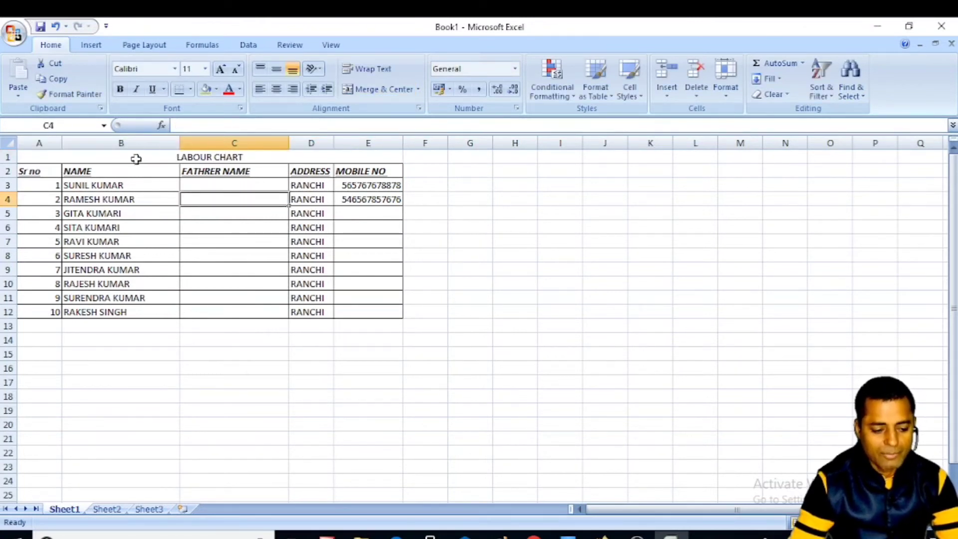
pyautogui.click(187, 156)
pyautogui.click(120, 89)
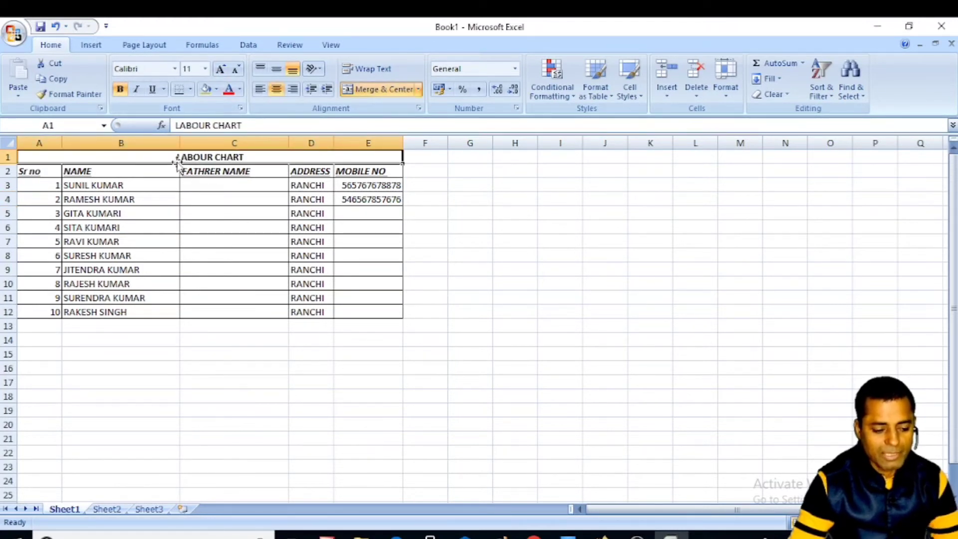
# - Set the LABOUR CHART title font size to 26
pyautogui.click(221, 70)
pyautogui.click(221, 69)
pyautogui.click(221, 70)
pyautogui.click(221, 70)
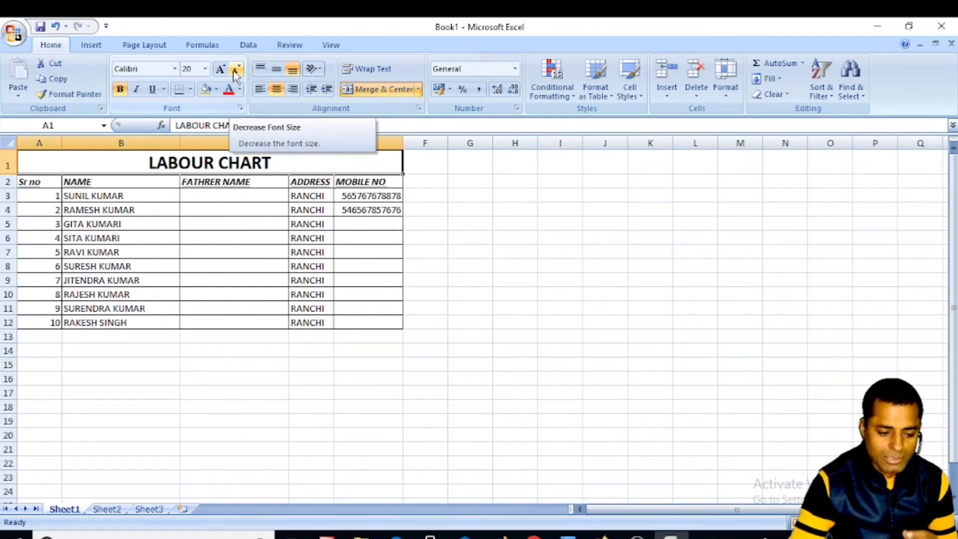
pyautogui.click(236, 71)
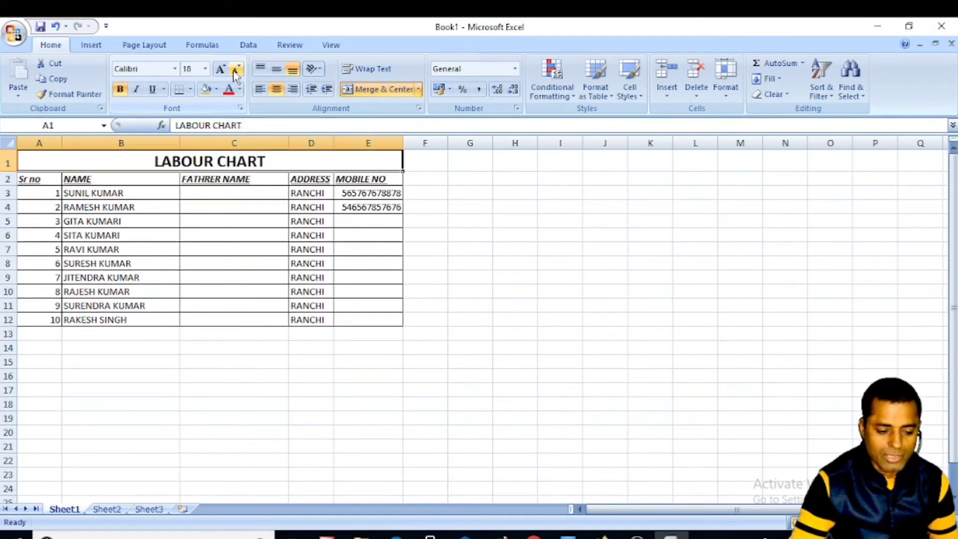
pyautogui.click(205, 69)
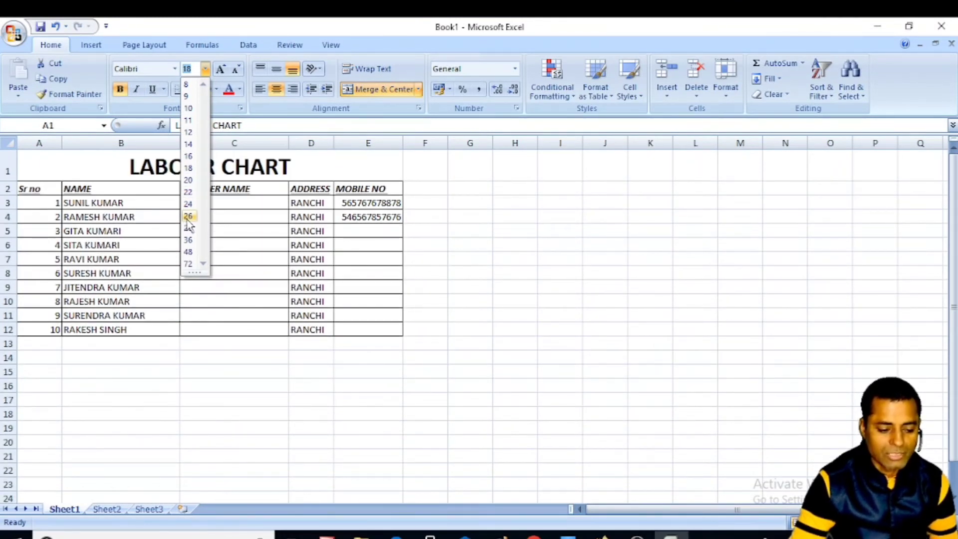
pyautogui.click(188, 219)
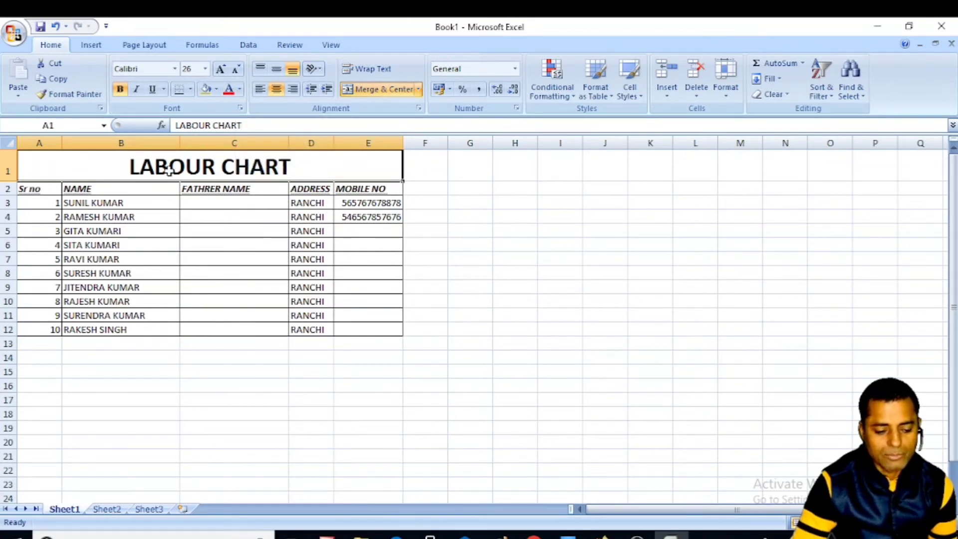
# - Color the LABOUR CHART title red on a dark grey fill
pyautogui.click(240, 90)
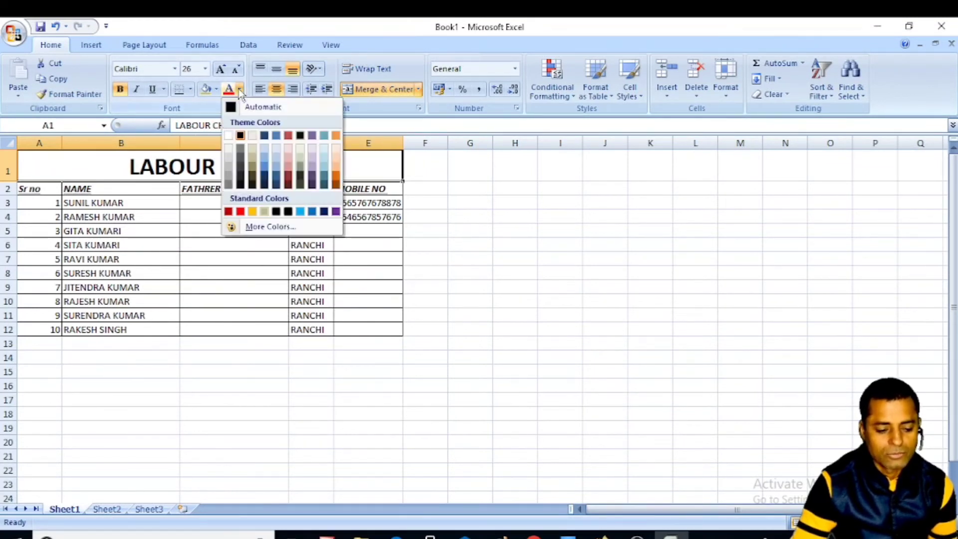
pyautogui.click(240, 211)
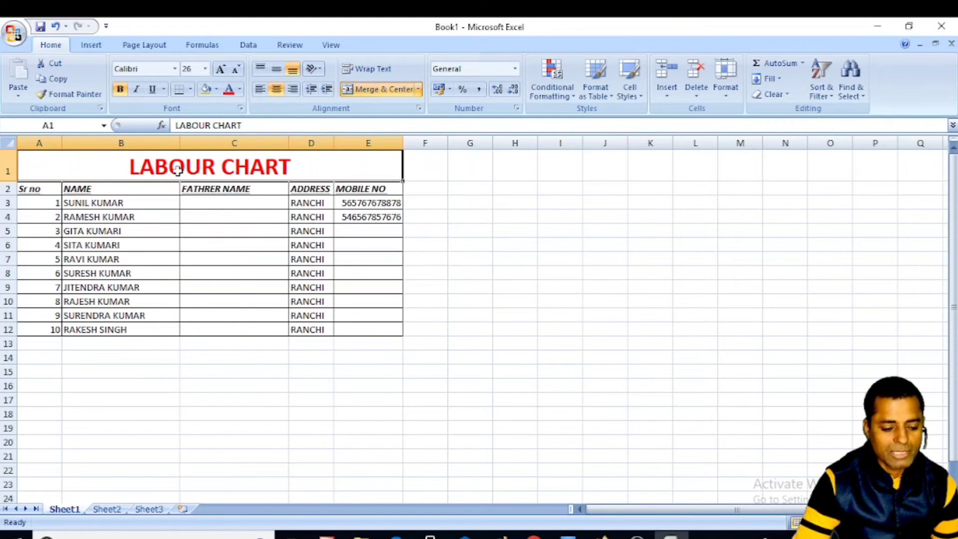
pyautogui.click(217, 89)
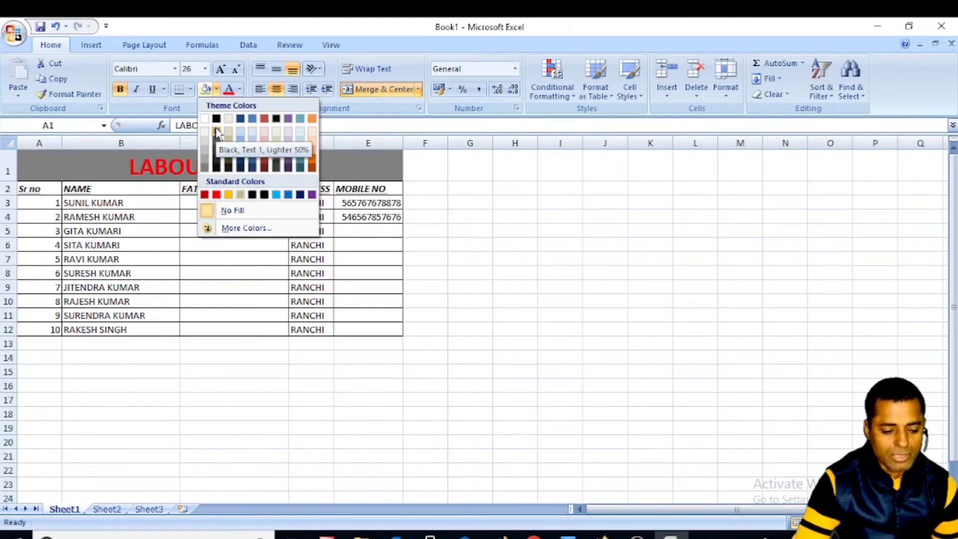
pyautogui.click(217, 142)
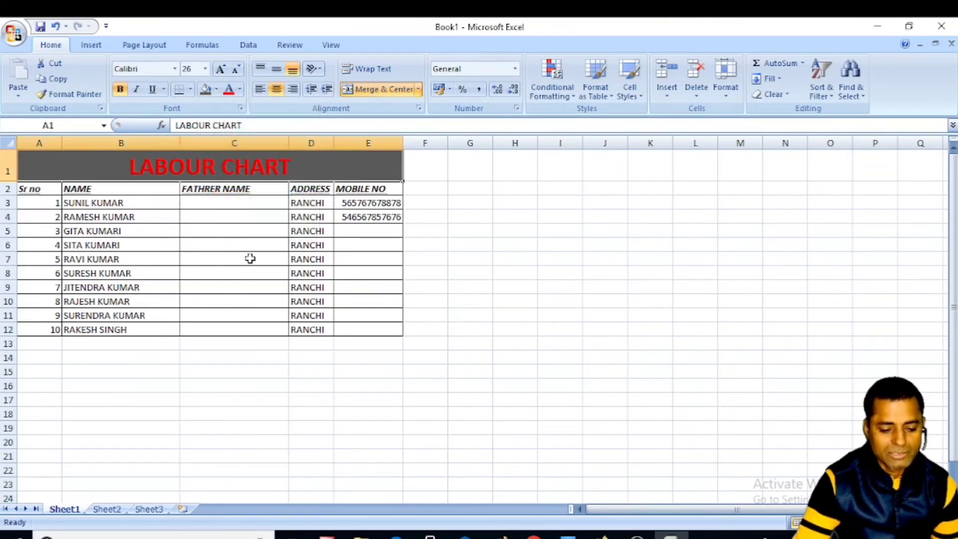
pyautogui.click(438, 233)
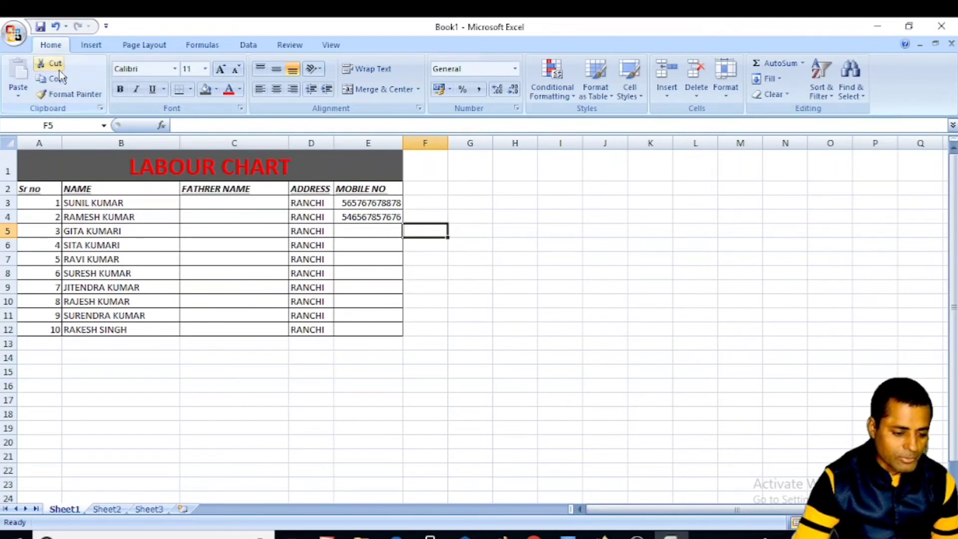
# - Cut the merged title cell and pick a destination cell for it
pyautogui.click(159, 169)
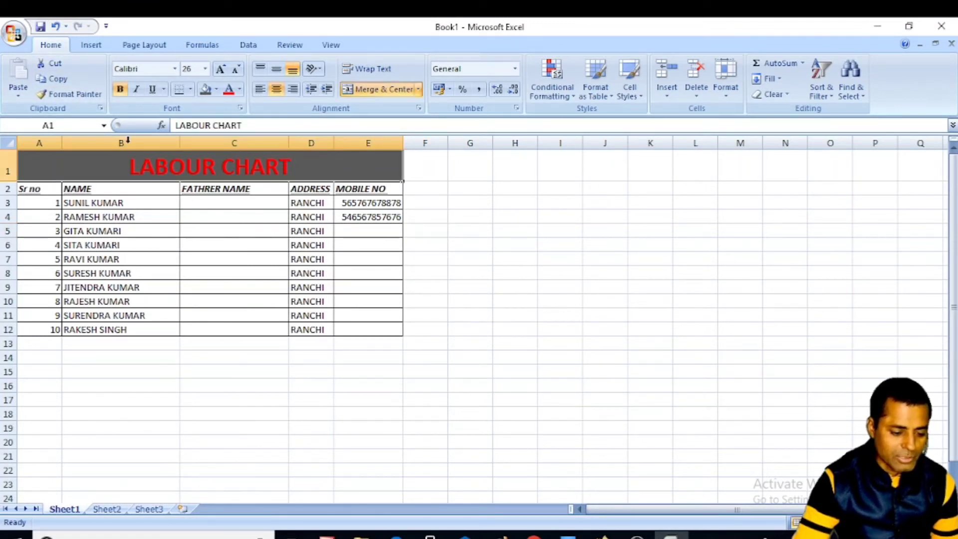
pyautogui.click(52, 65)
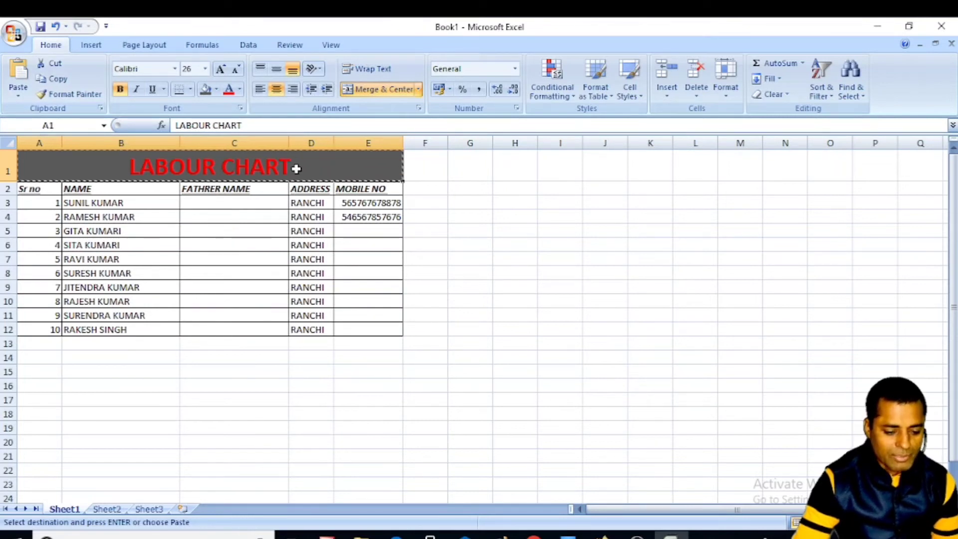
pyautogui.click(214, 205)
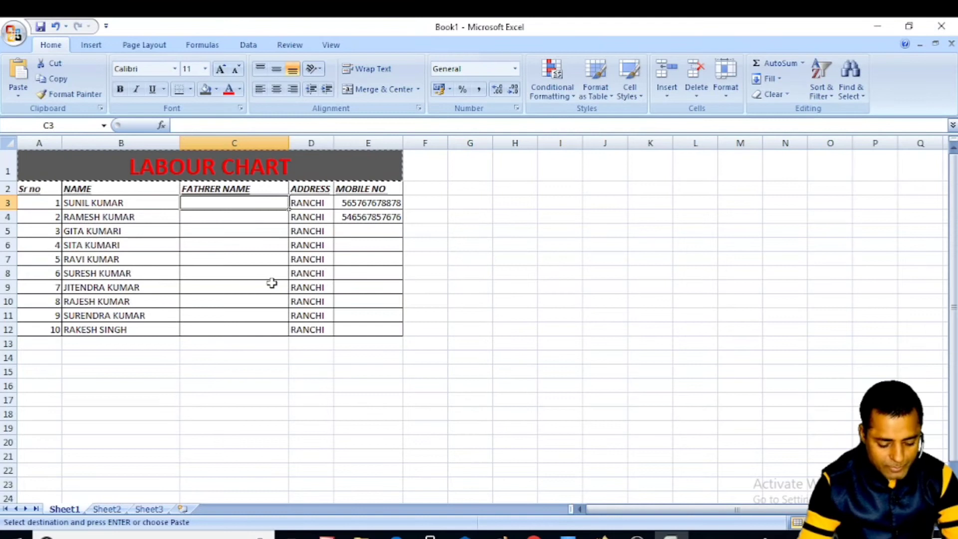
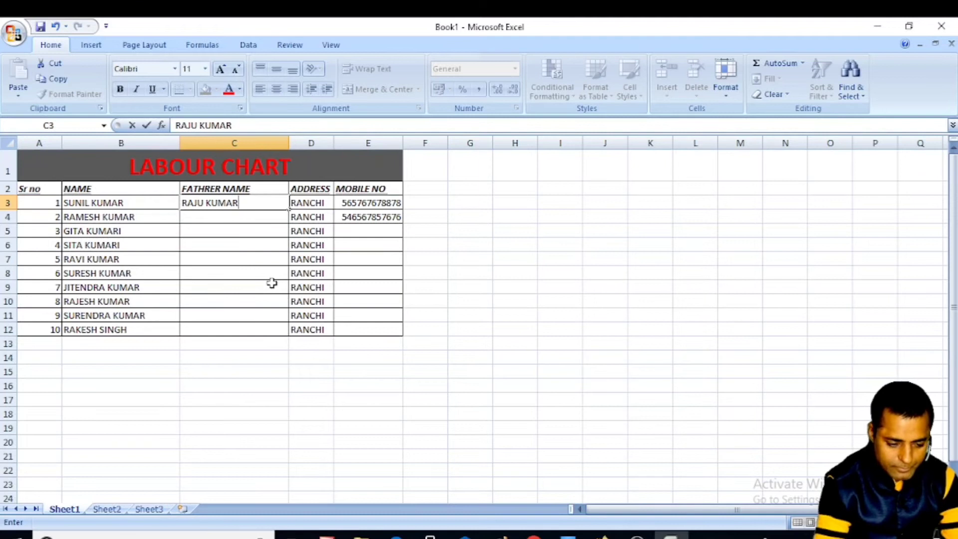
pyautogui.click(246, 214)
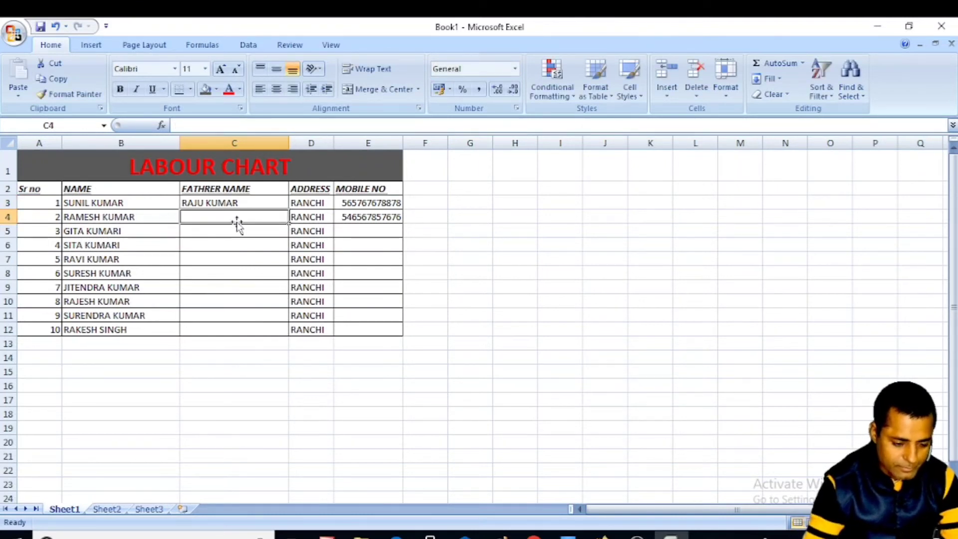
pyautogui.click(233, 202)
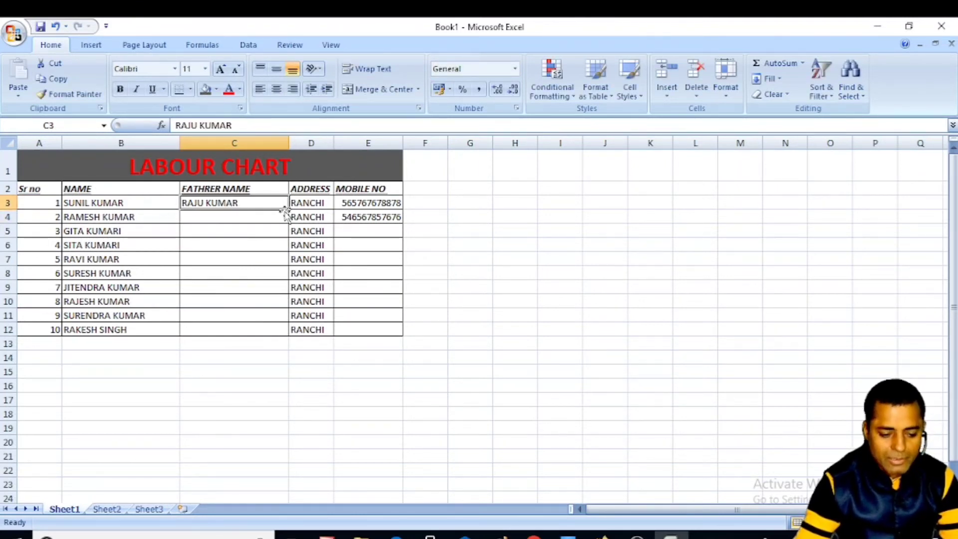
pyautogui.moveTo(290, 210); pyautogui.dragTo(289, 321)
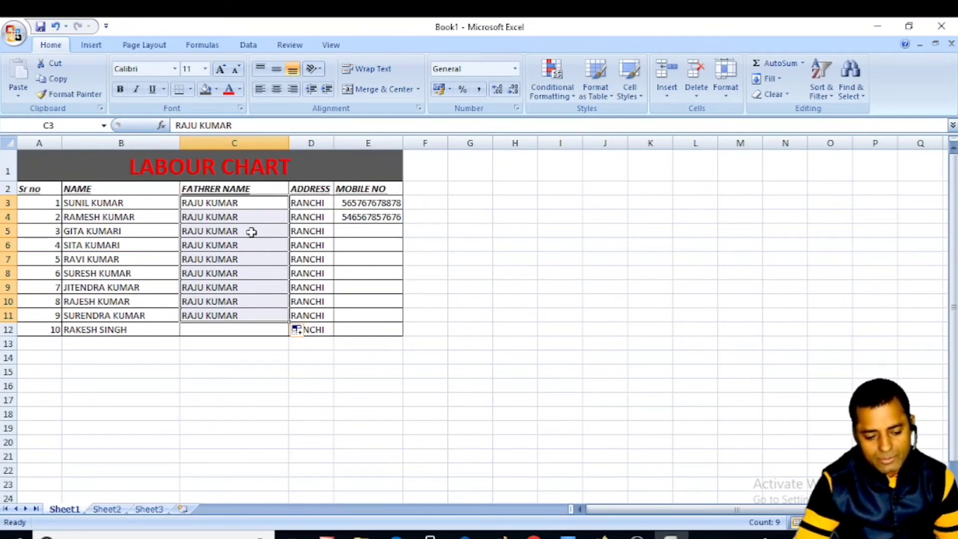
pyautogui.click(222, 271)
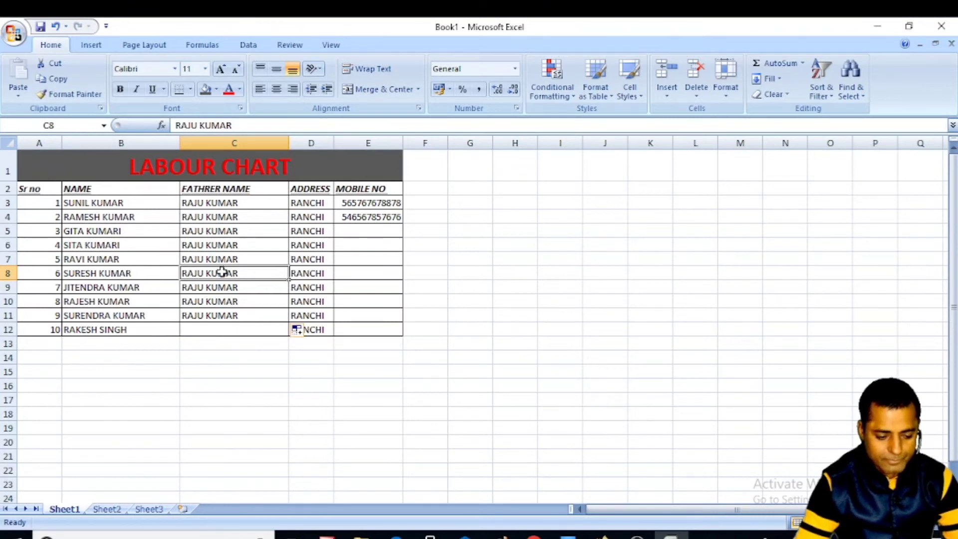
pyautogui.hotkey('ctrl', 'z')
pyautogui.click(222, 273)
pyautogui.moveTo(31, 187); pyautogui.dragTo(372, 331)
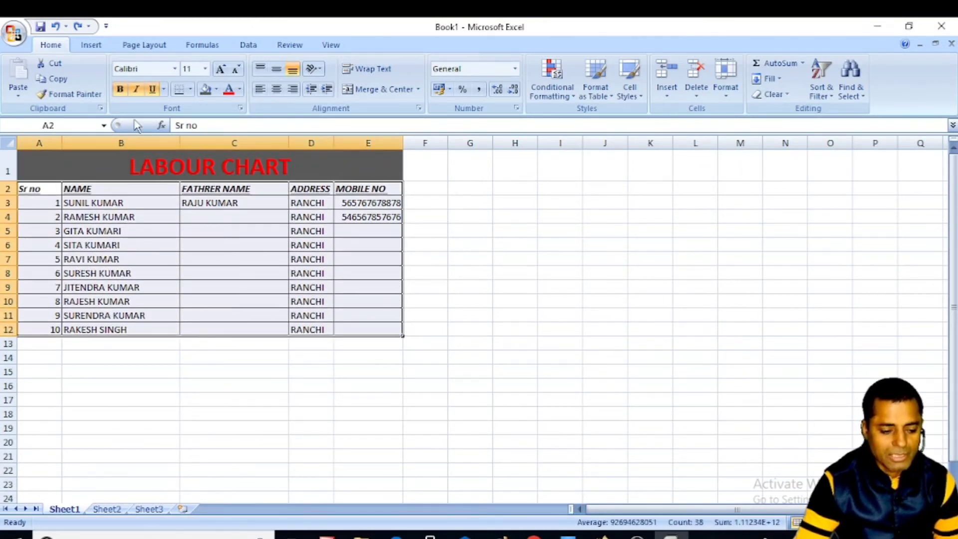
# - Bold the whole table A2:E12, then select the Sr no cells A2:A11 for font colour
pyautogui.click(121, 89)
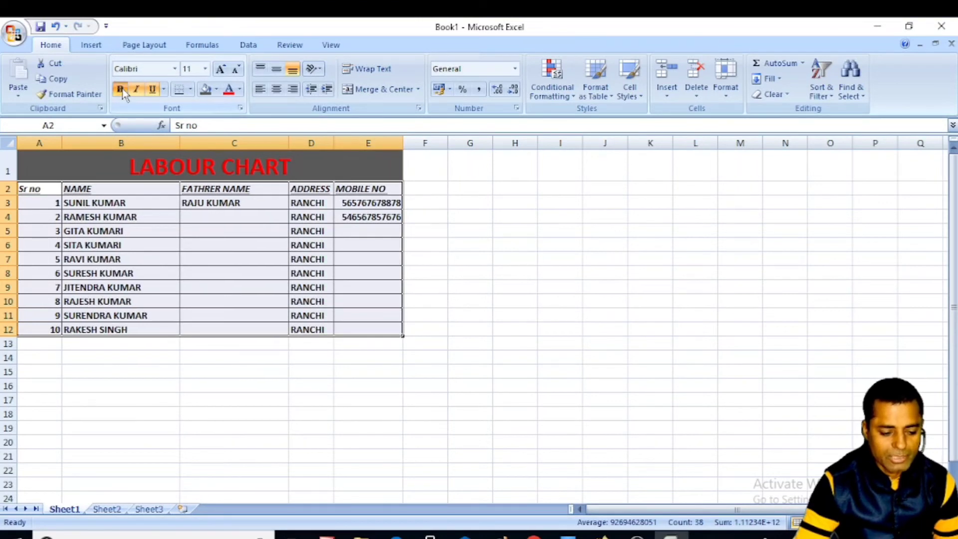
pyautogui.click(215, 231)
pyautogui.moveTo(35, 189); pyautogui.dragTo(33, 315)
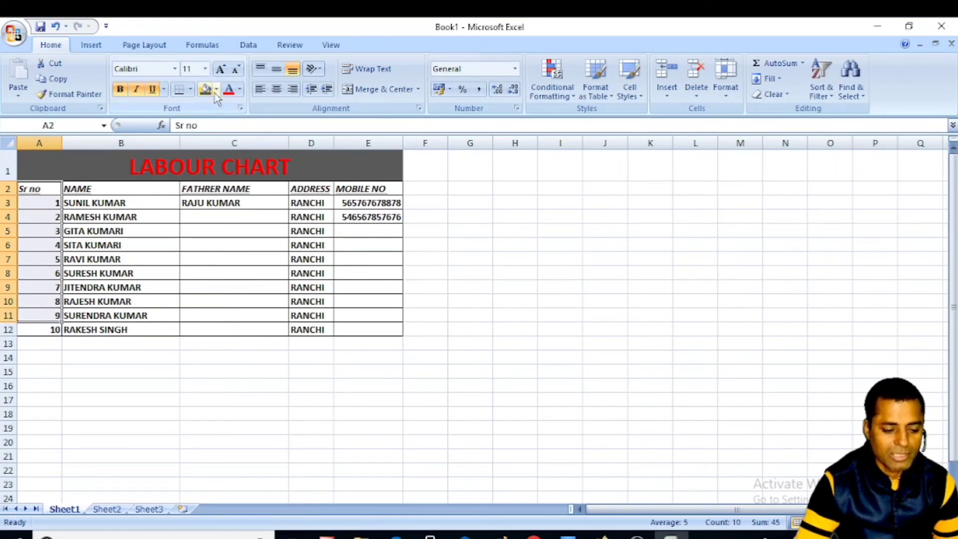
pyautogui.click(240, 90)
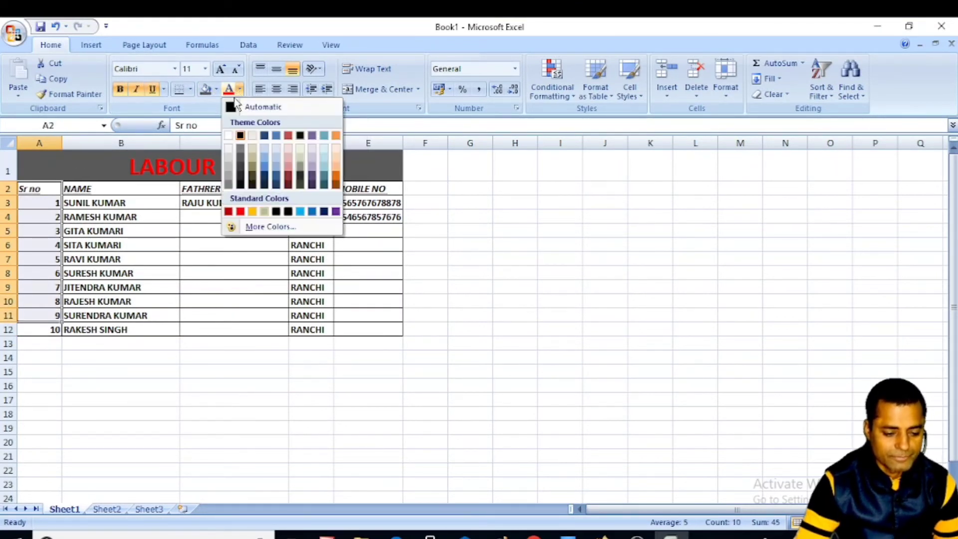
# - Turn the Sr no heading and serial numbers 1–9 red using the standard red font colour
pyautogui.click(240, 212)
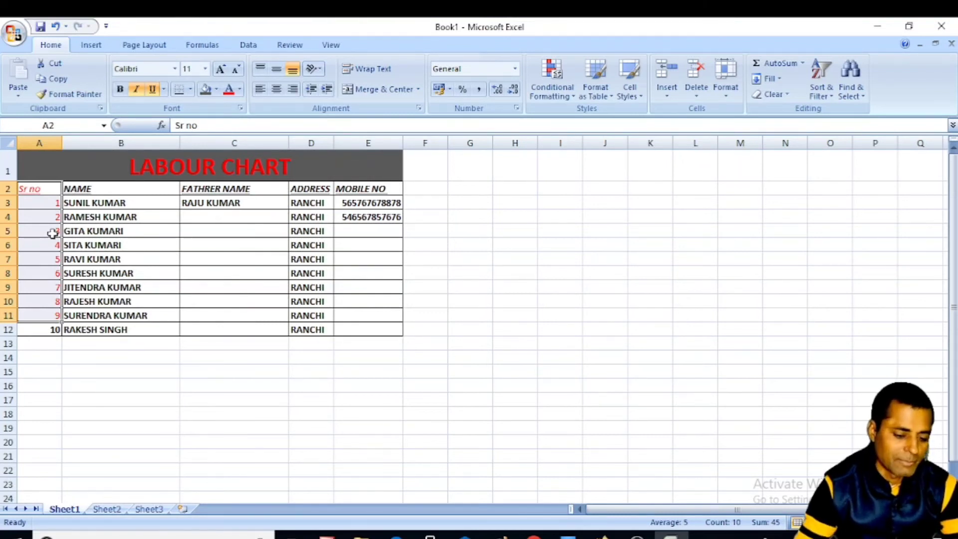
pyautogui.click(86, 217)
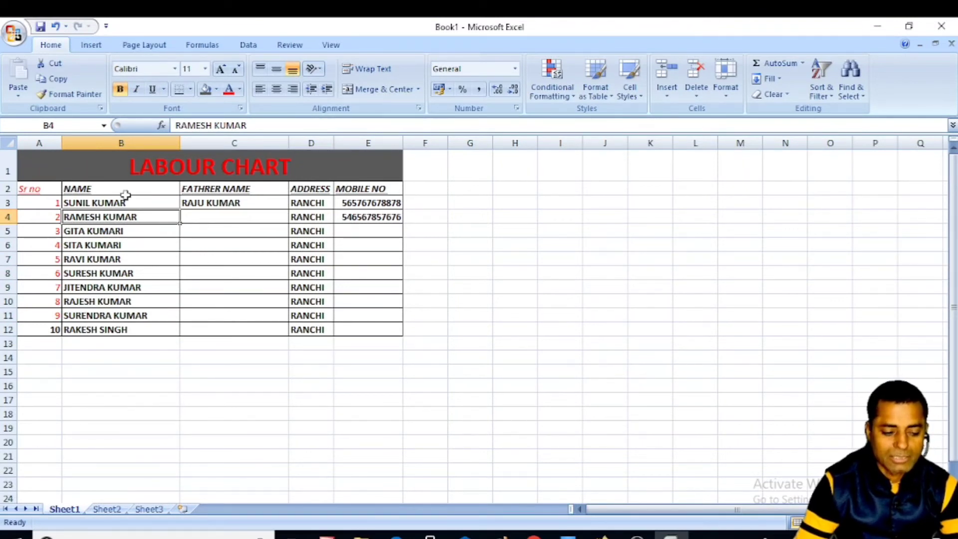
# - Center the table's text horizontally and vertically with Center and Middle Align
pyautogui.moveTo(39, 141); pyautogui.dragTo(349, 157)
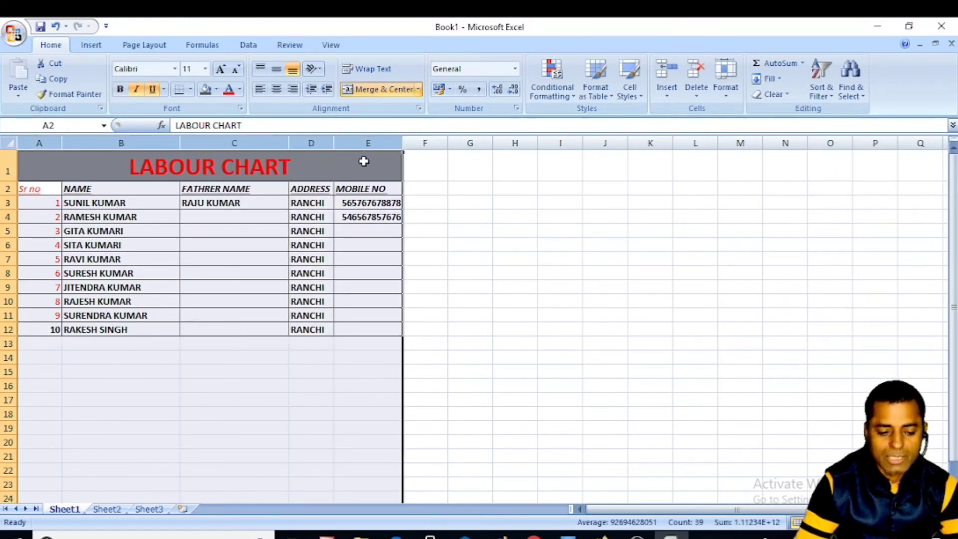
pyautogui.click(277, 89)
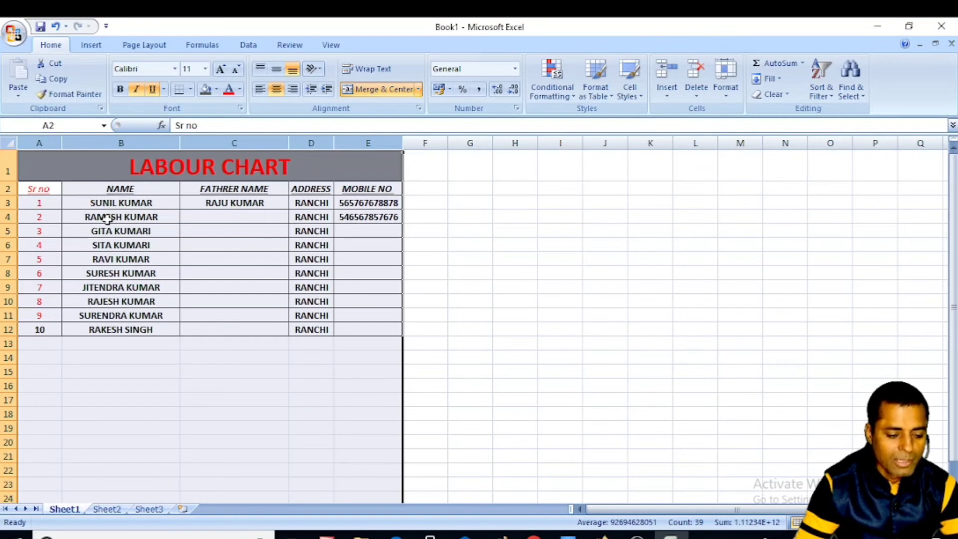
pyautogui.click(278, 69)
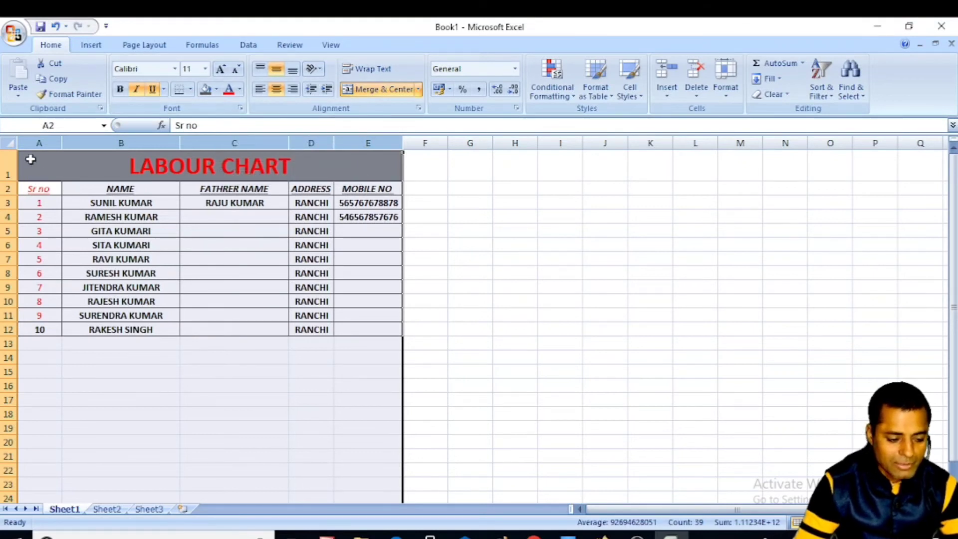
pyautogui.moveTo(31, 159); pyautogui.dragTo(368, 329)
pyautogui.rightClick(215, 213)
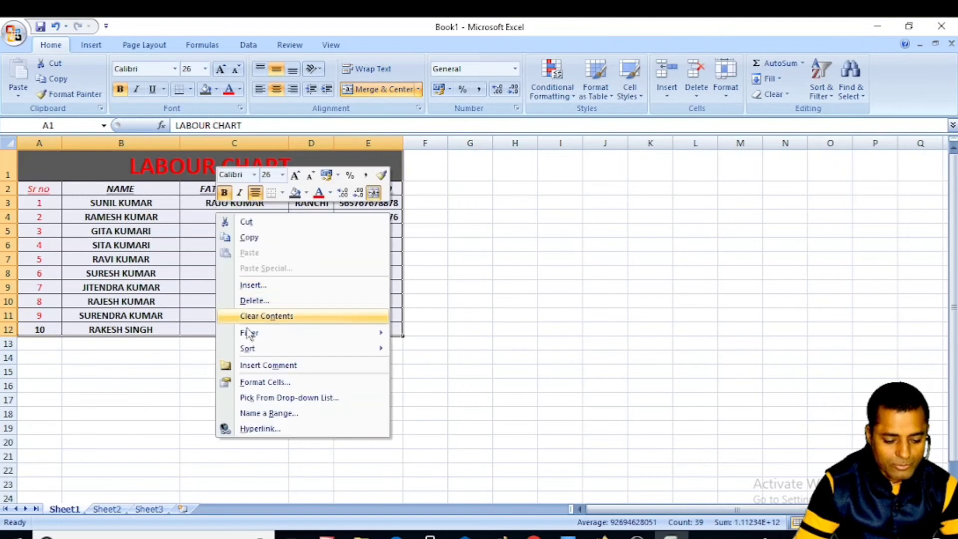
pyautogui.click(256, 383)
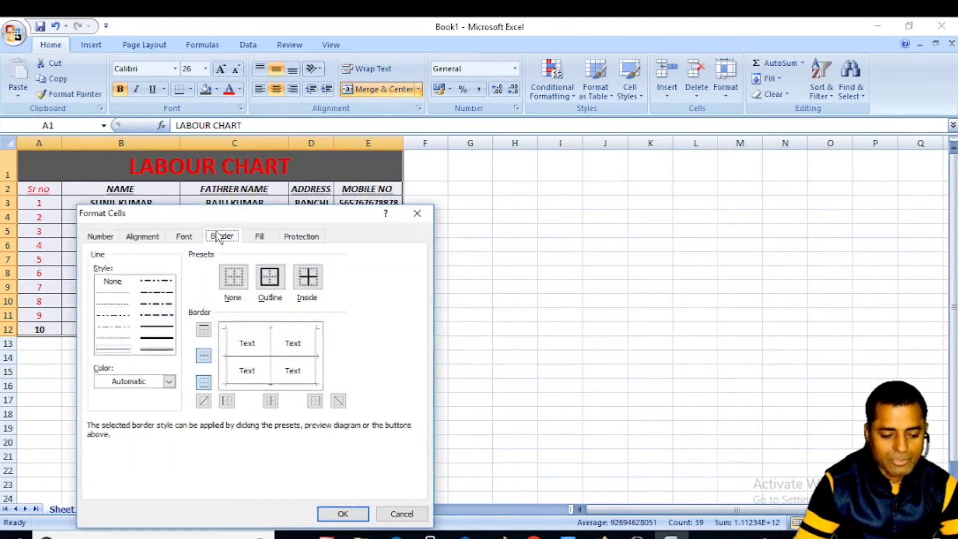
pyautogui.moveTo(246, 218); pyautogui.dragTo(479, 180)
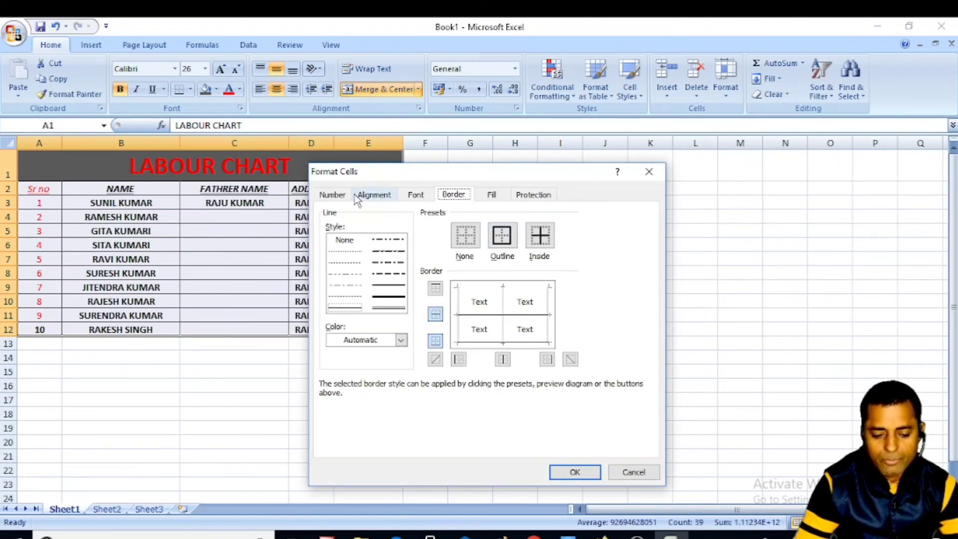
pyautogui.click(366, 198)
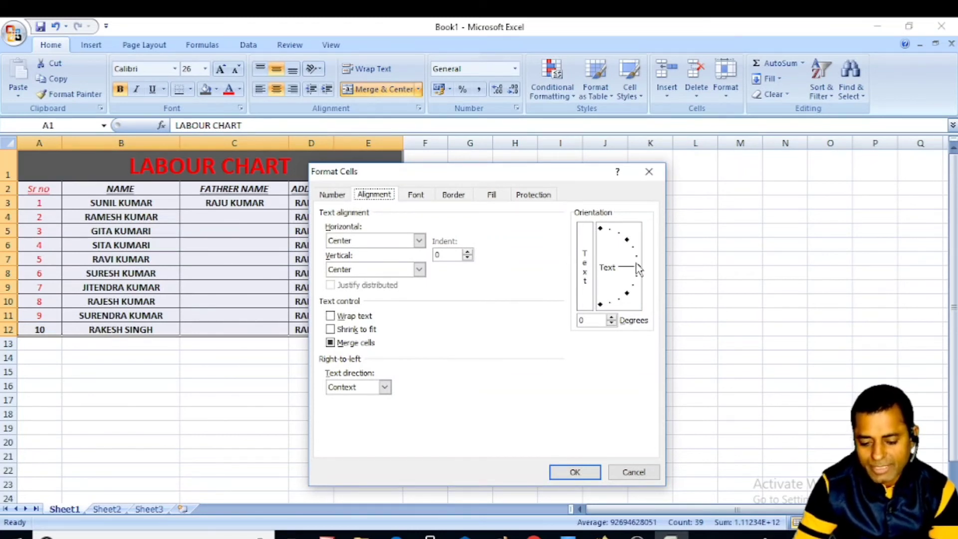
pyautogui.moveTo(638, 268); pyautogui.dragTo(634, 250)
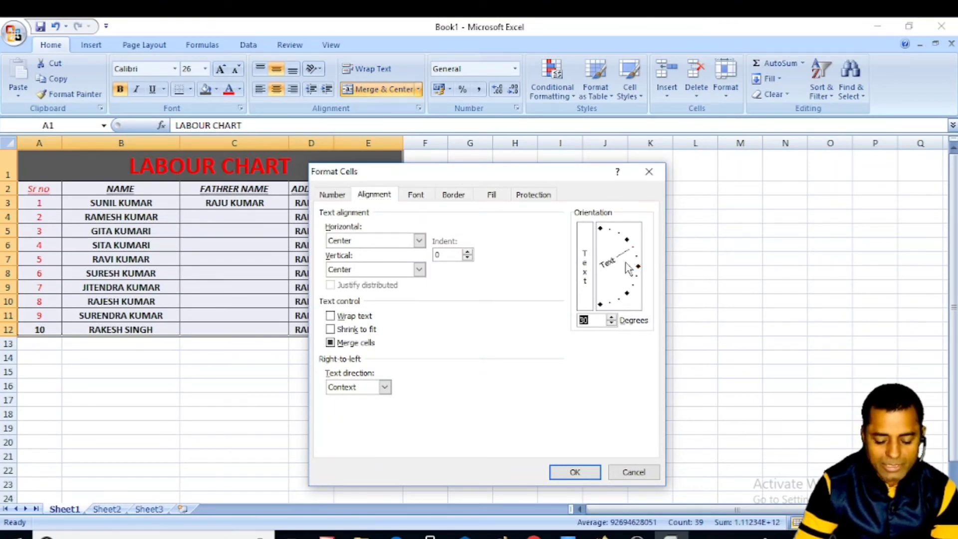
pyautogui.click(575, 472)
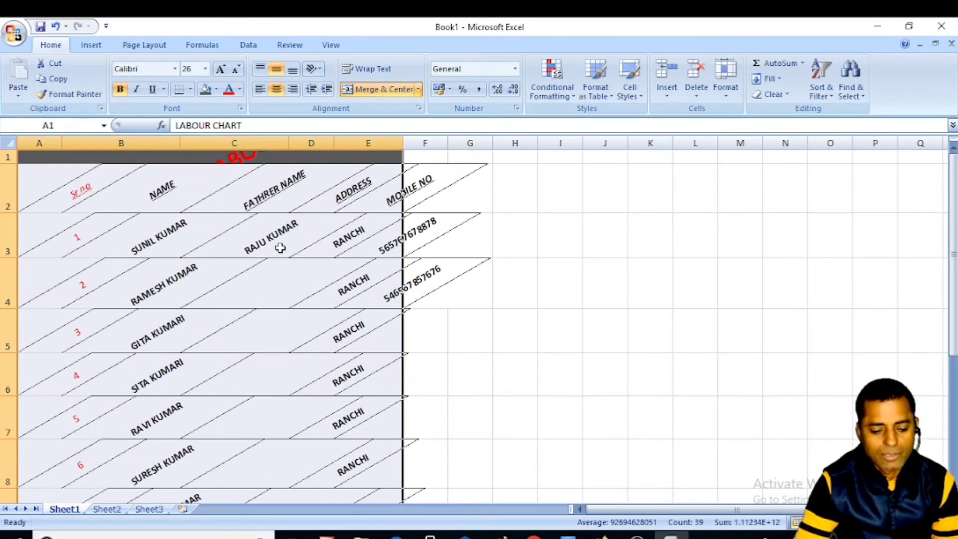
pyautogui.hotkey('ctrl', 'z')
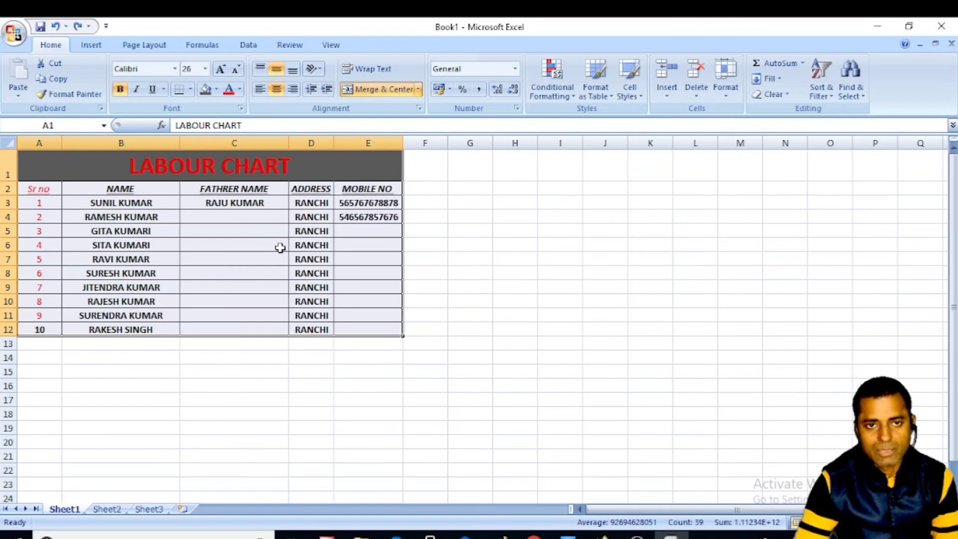
# - Set the table's font to Bold, size 16, through Format Cells > Font
pyautogui.rightClick(36, 167)
pyautogui.click(80, 336)
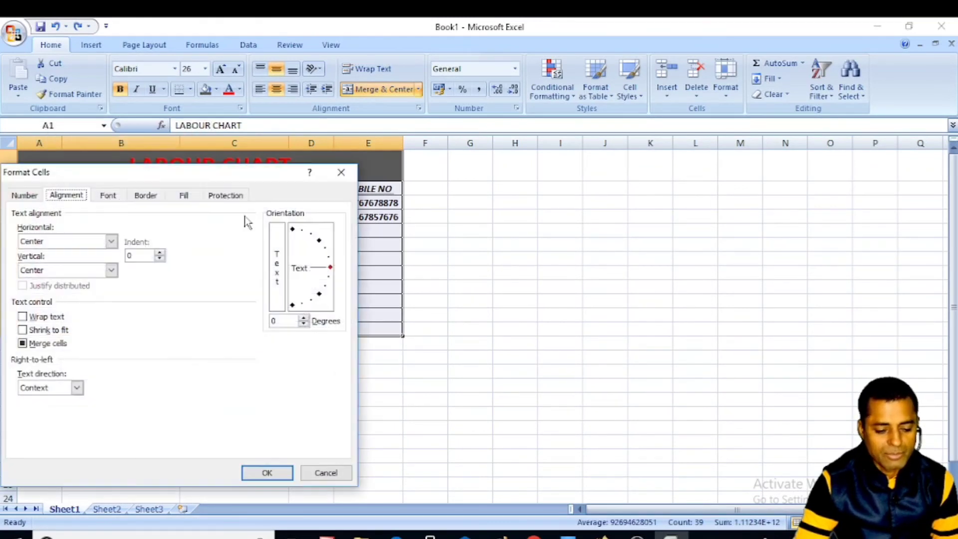
pyautogui.moveTo(142, 175); pyautogui.dragTo(634, 213)
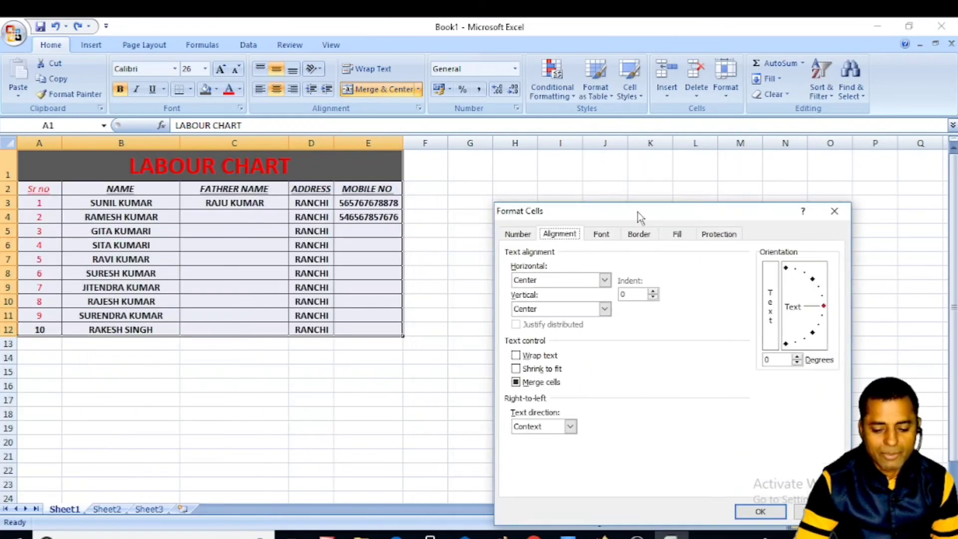
pyautogui.click(602, 236)
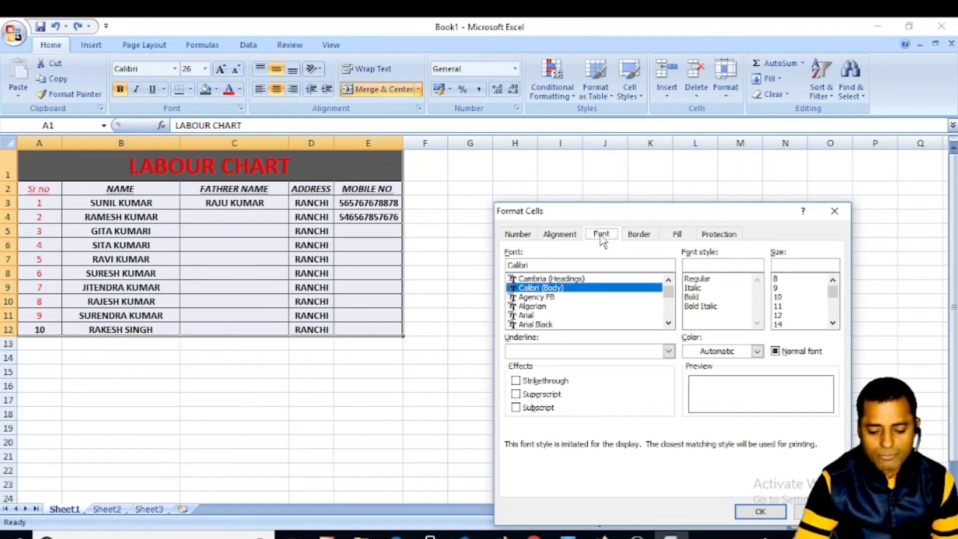
pyautogui.click(779, 306)
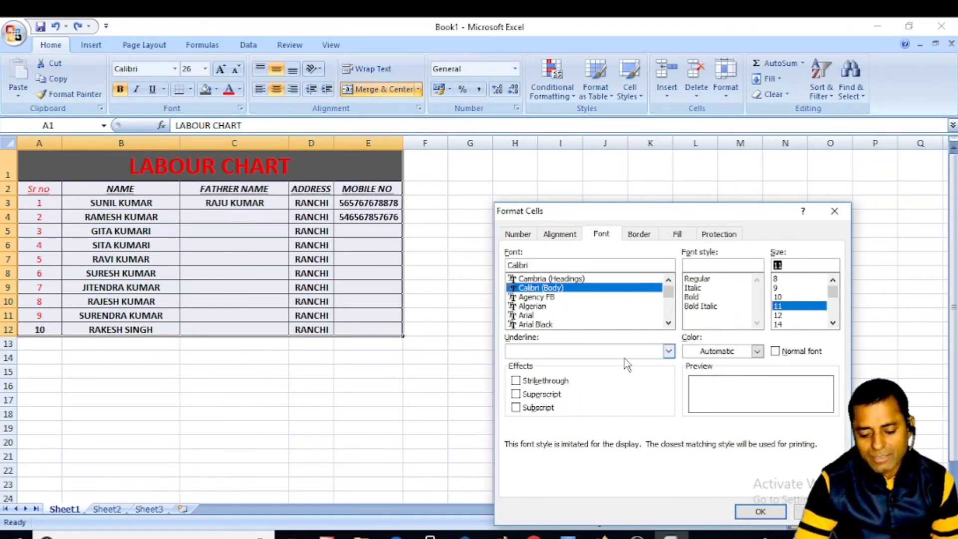
pyautogui.click(694, 297)
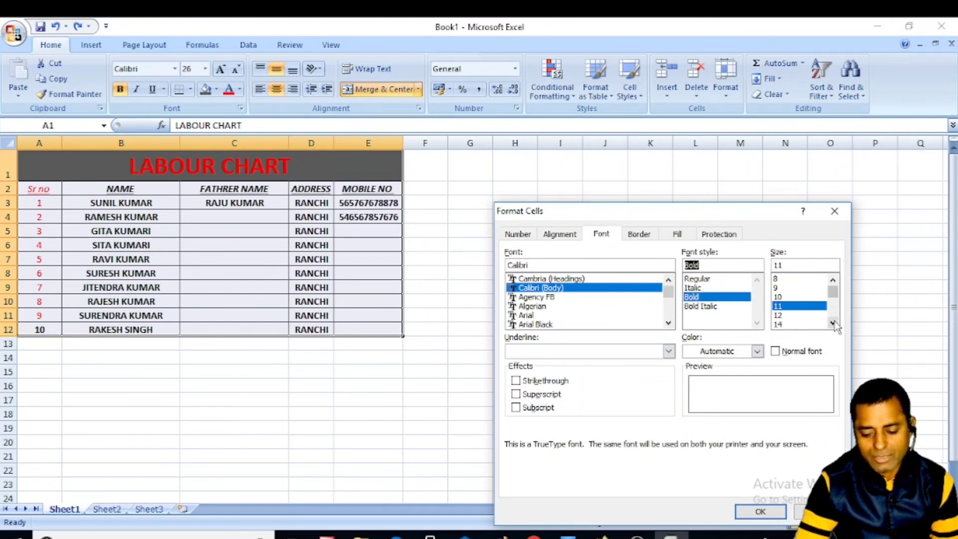
pyautogui.scroll(-2, 794, 324)
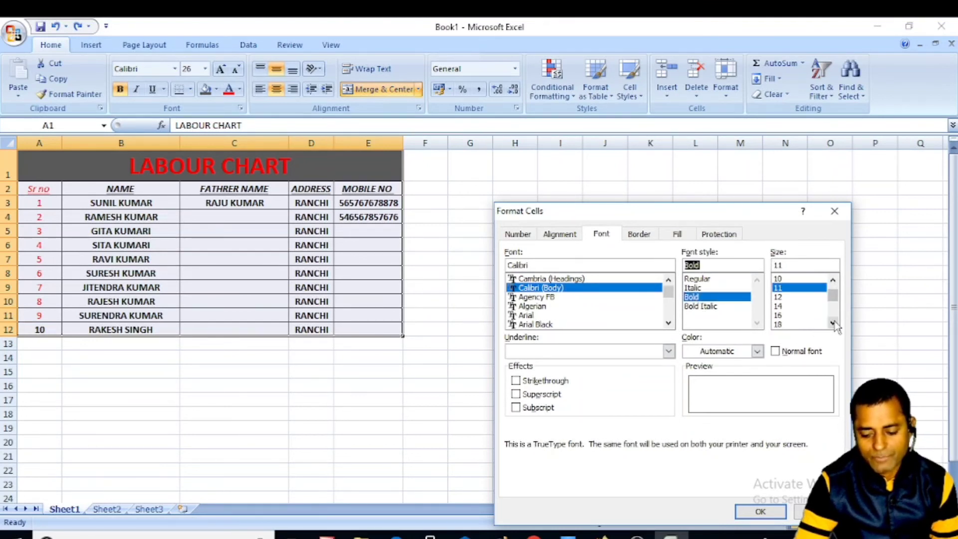
pyautogui.click(777, 315)
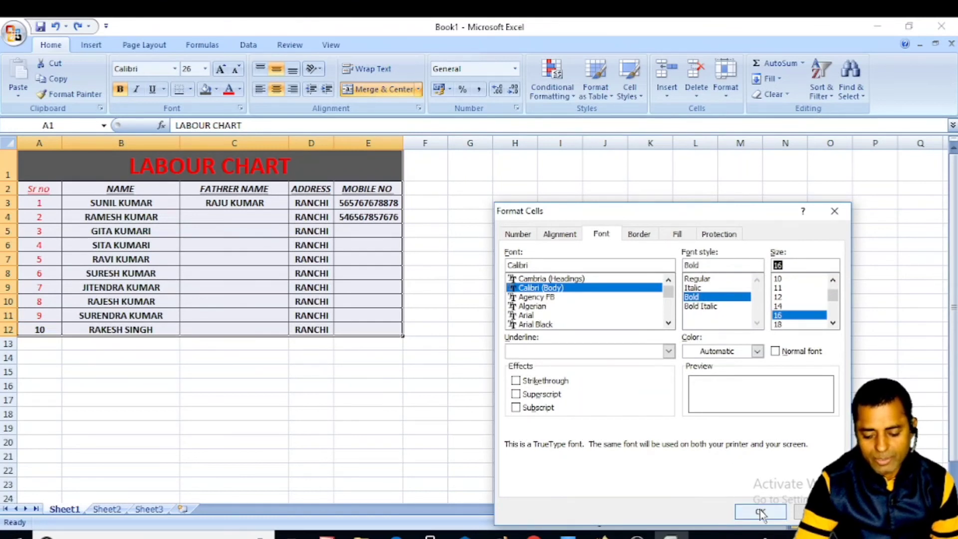
pyautogui.click(760, 513)
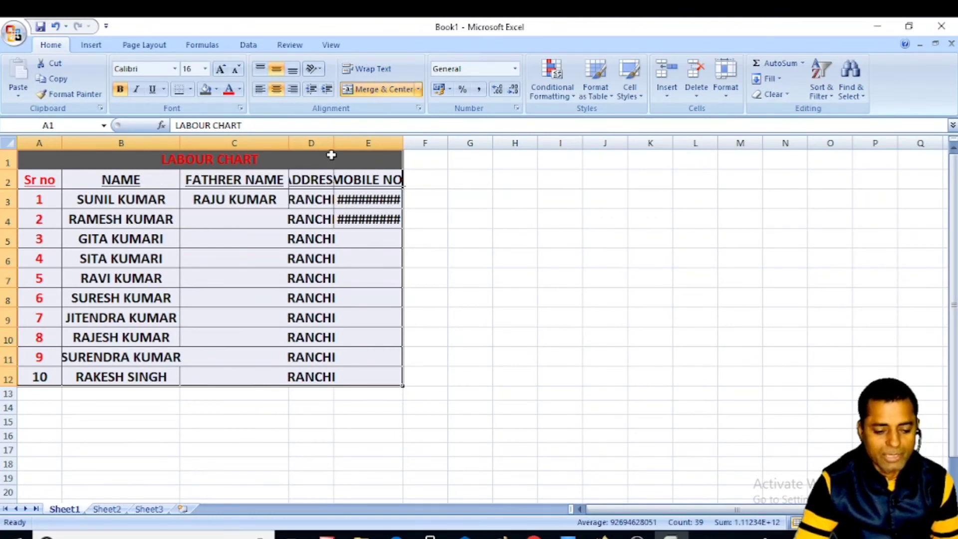
# - Widen column D for ADDRESS and column E so the full mobile numbers show
pyautogui.moveTo(334, 144); pyautogui.dragTo(380, 151)
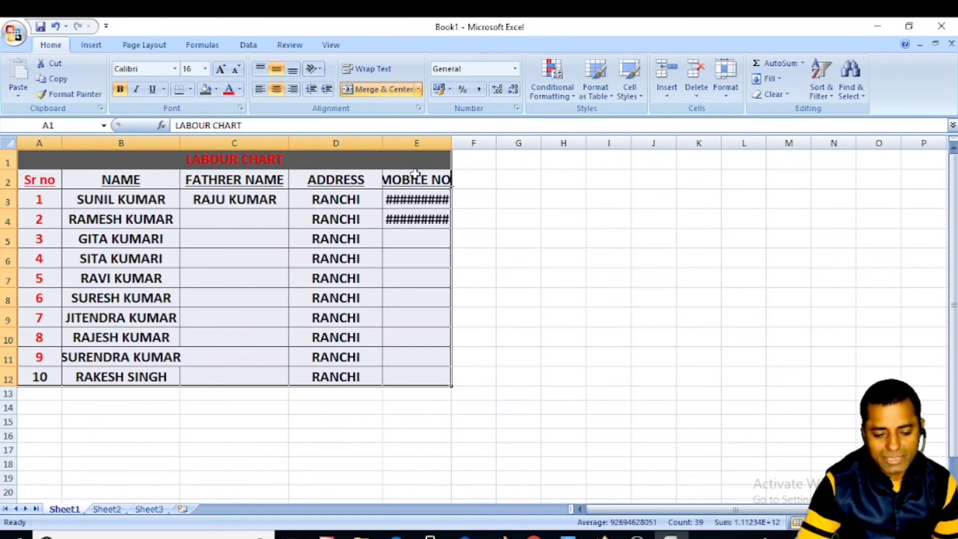
pyautogui.moveTo(455, 145); pyautogui.dragTo(489, 147)
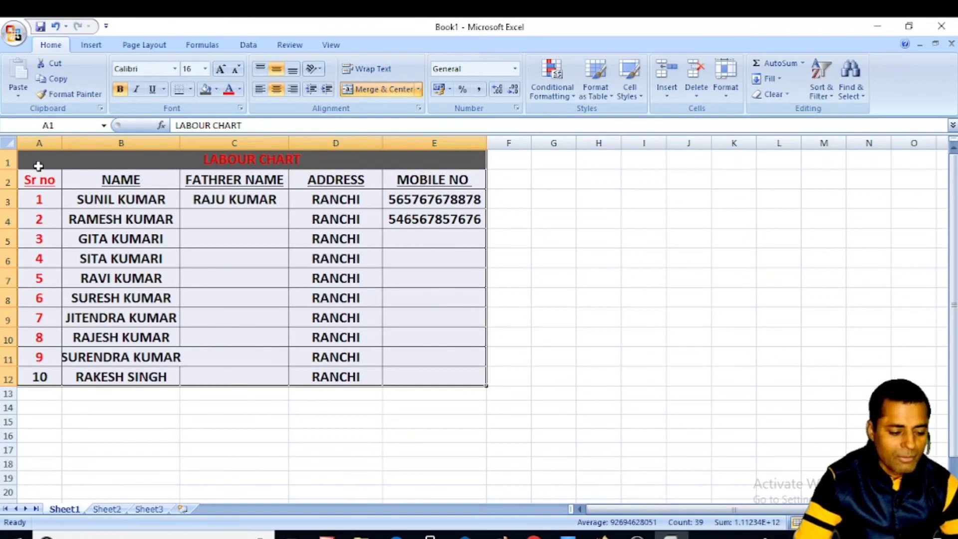
# - Apply a blue background fill to the table via Format Cells > Fill, then reselect A1:E12
pyautogui.rightClick(92, 161)
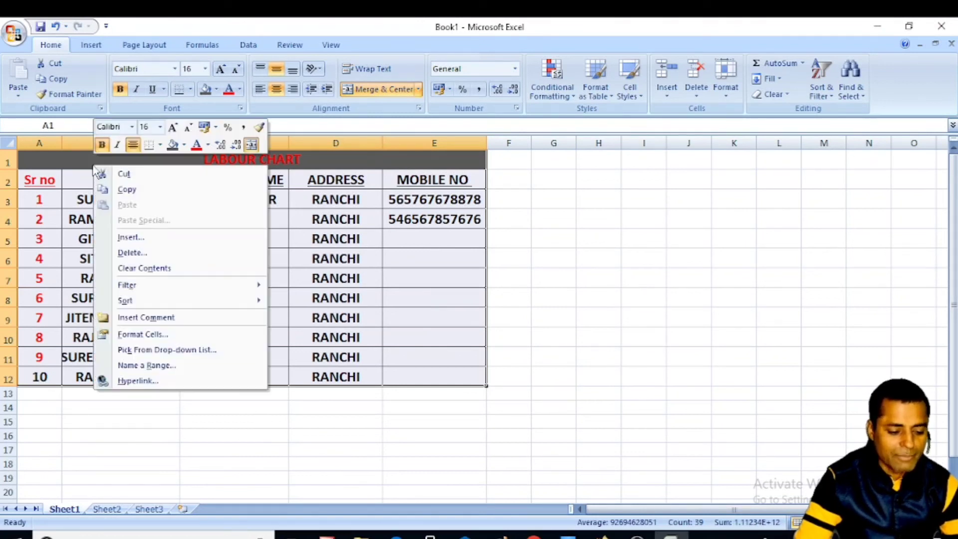
pyautogui.click(149, 337)
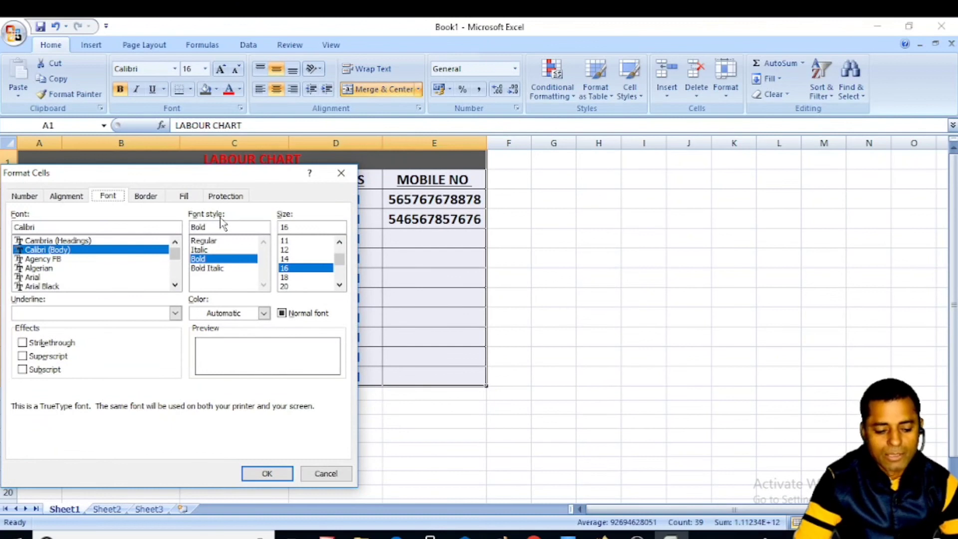
pyautogui.click(146, 199)
pyautogui.click(185, 198)
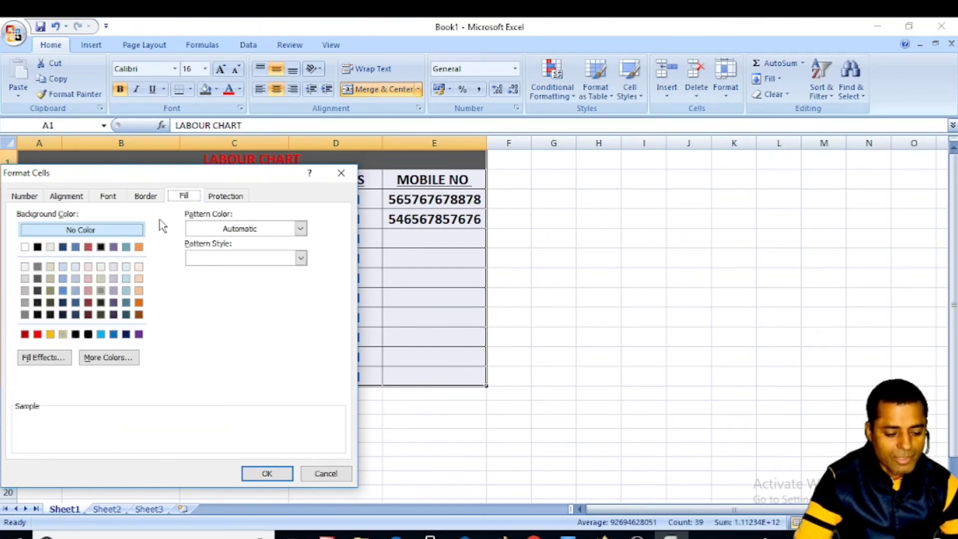
pyautogui.moveTo(199, 171); pyautogui.dragTo(627, 192)
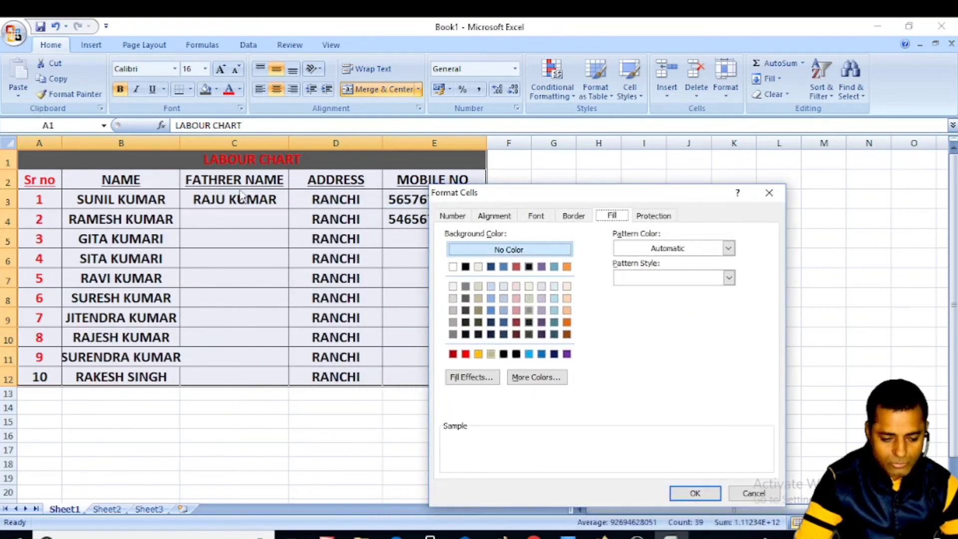
pyautogui.click(504, 268)
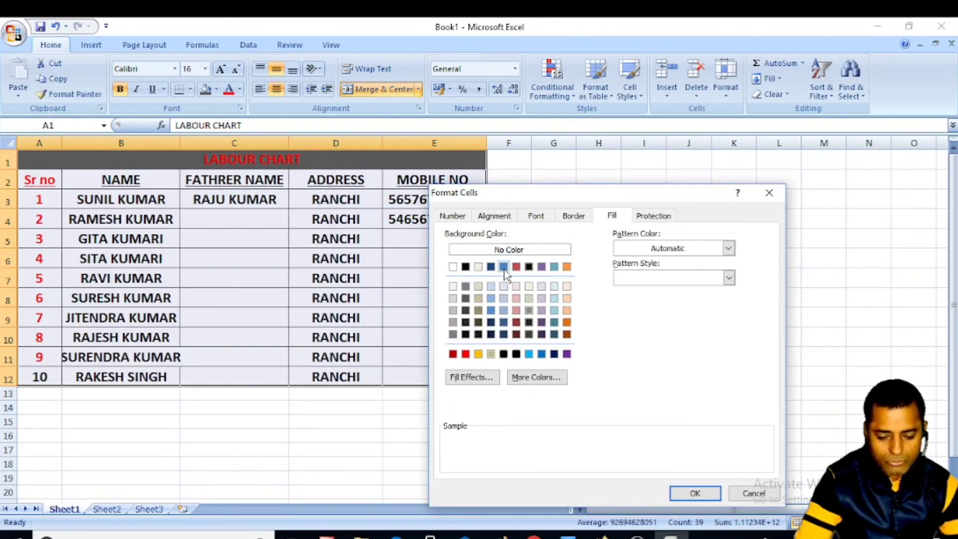
pyautogui.click(695, 493)
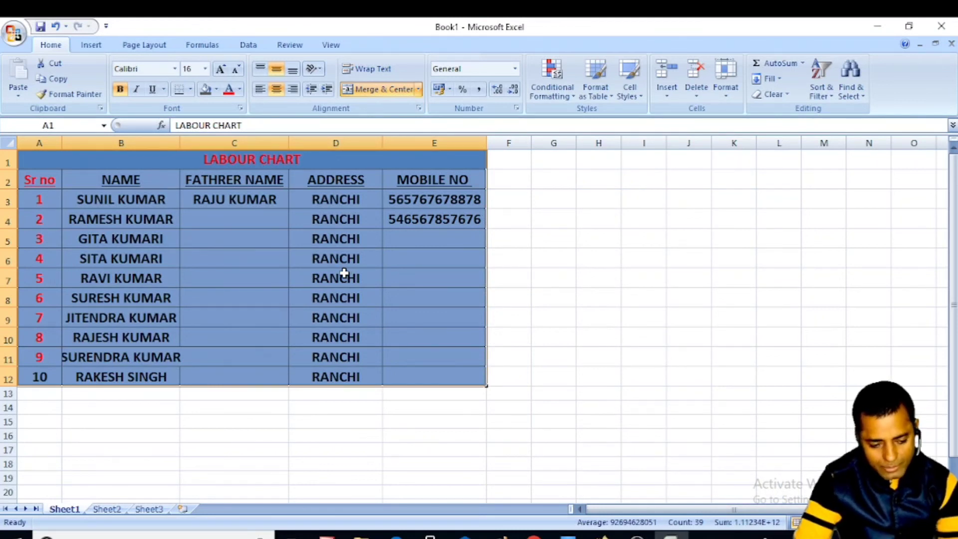
pyautogui.click(540, 252)
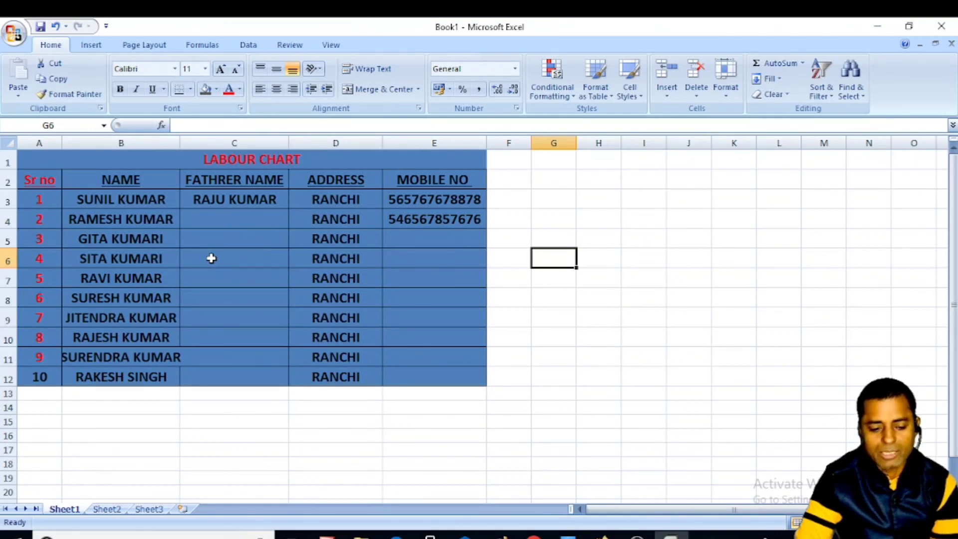
pyautogui.moveTo(38, 164); pyautogui.dragTo(405, 373)
# - In Format Cells > Border, add Outline and Inside presets and choose a thick line style
pyautogui.rightClick(210, 223)
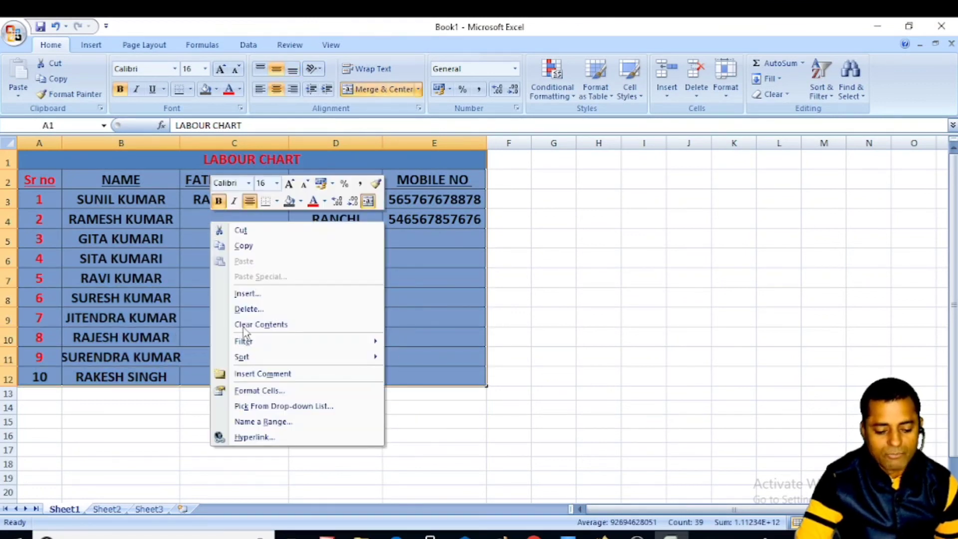
pyautogui.click(259, 391)
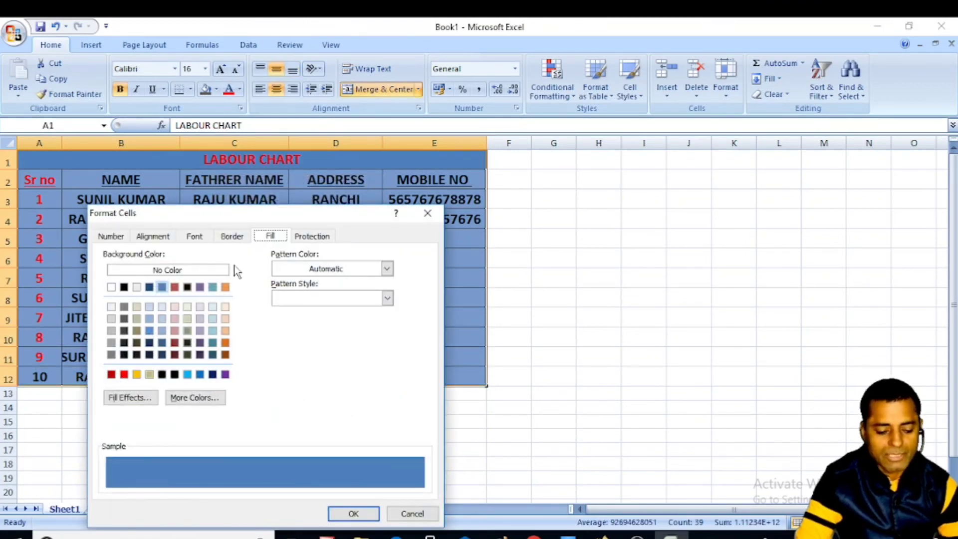
pyautogui.click(226, 237)
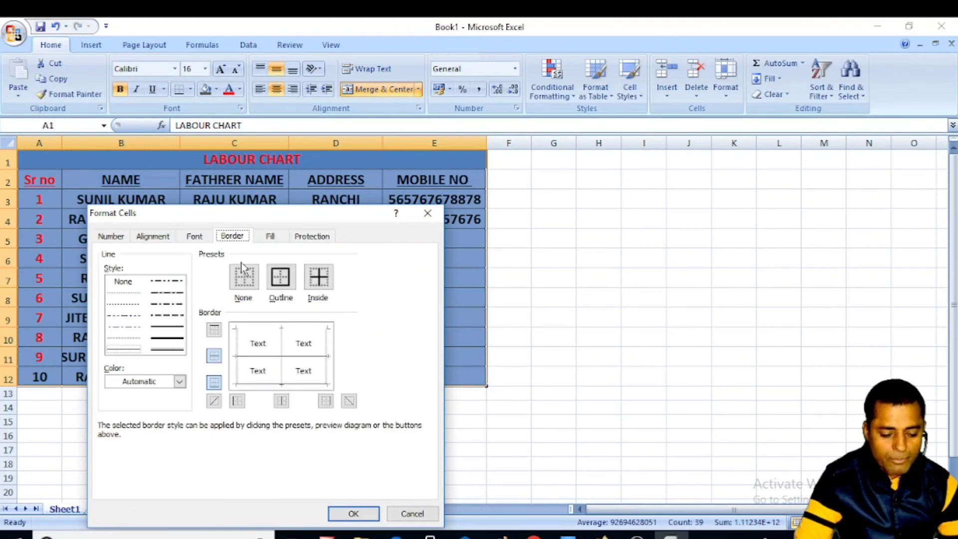
pyautogui.click(280, 278)
pyautogui.click(320, 286)
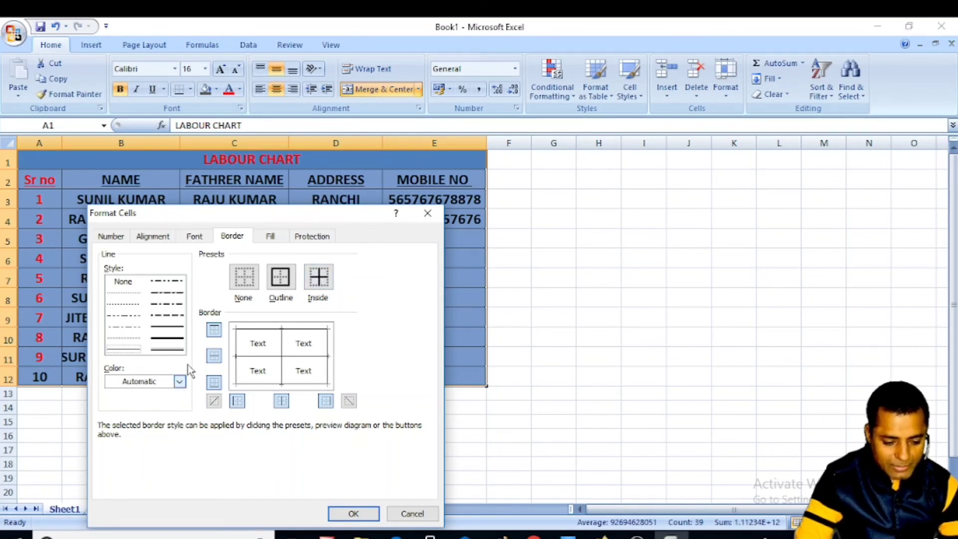
pyautogui.click(180, 382)
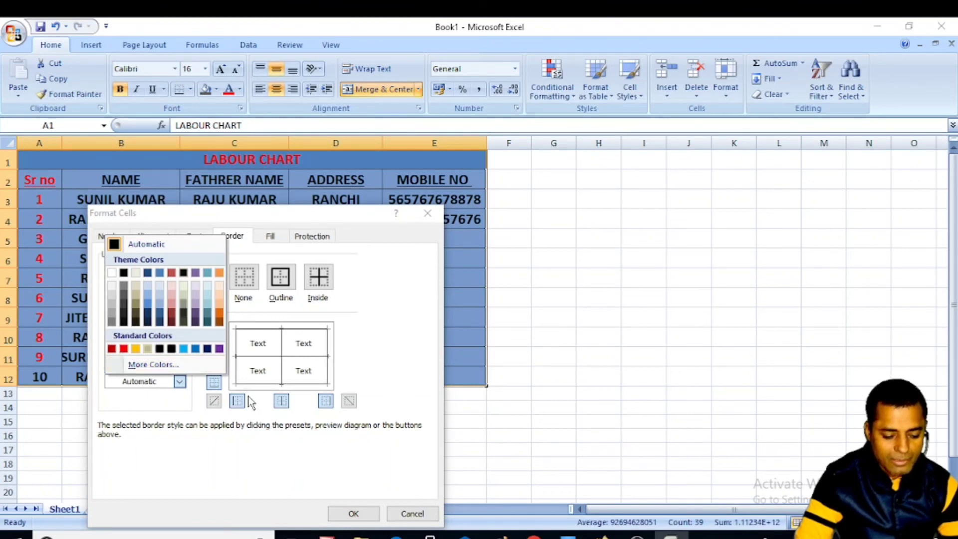
pyautogui.click(283, 280)
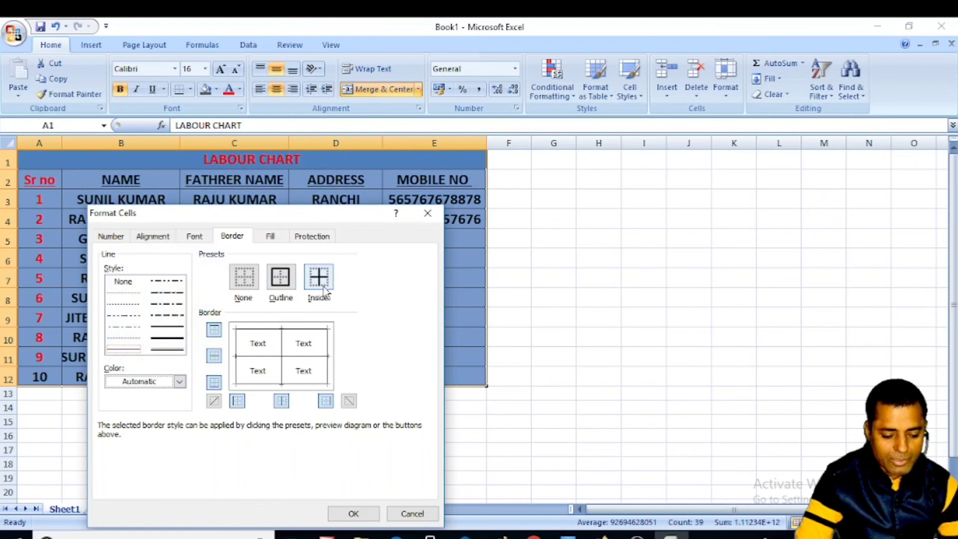
pyautogui.click(168, 338)
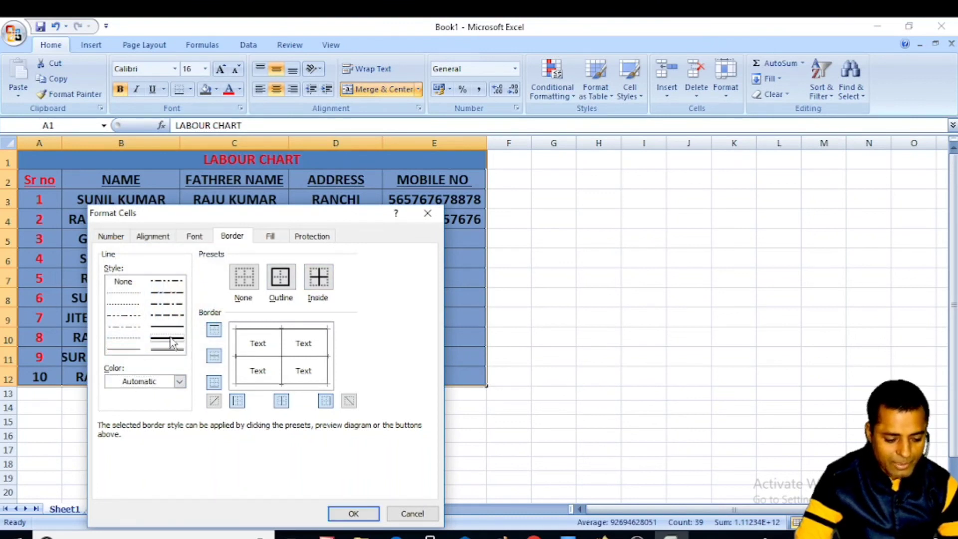
pyautogui.click(125, 281)
pyautogui.click(167, 340)
# - Apply thick red outline and inside borders to the table A1:E12
pyautogui.click(281, 277)
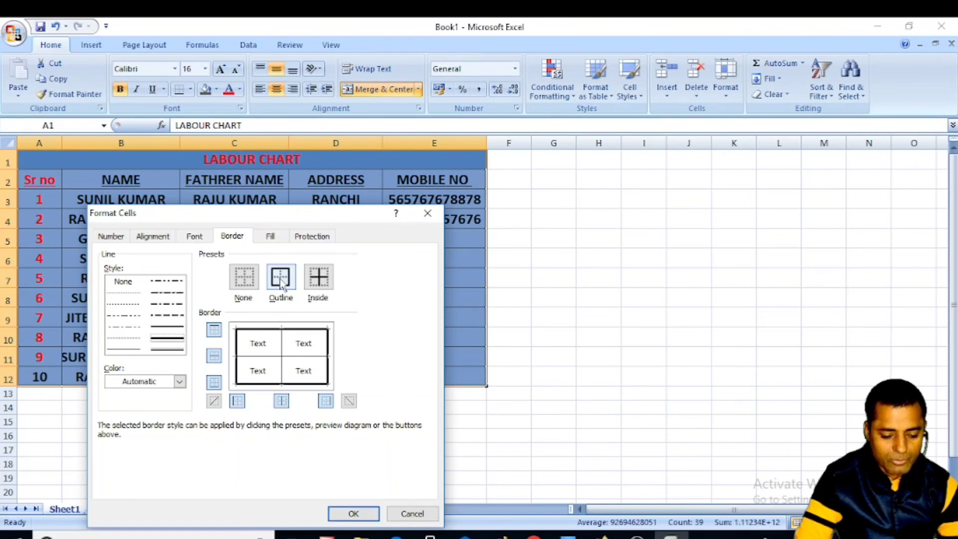
pyautogui.click(323, 281)
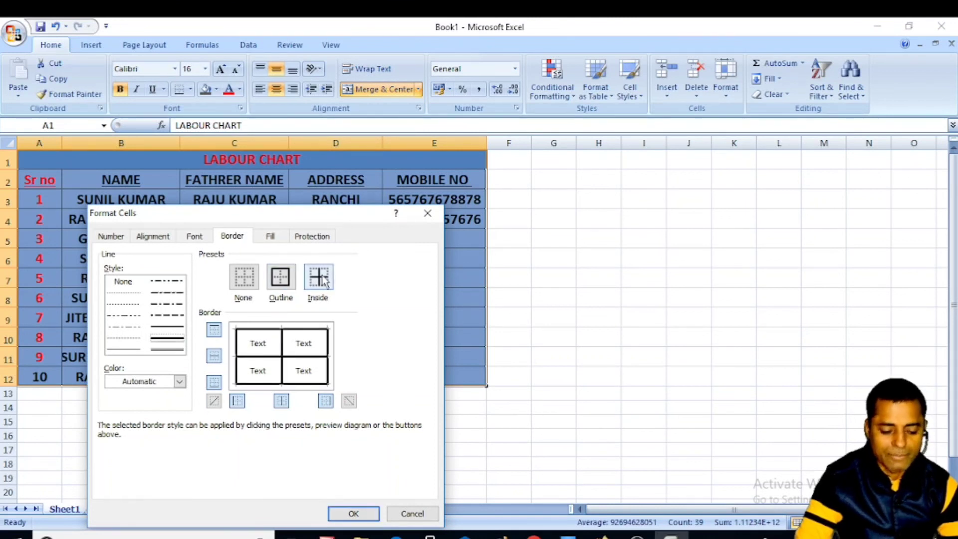
pyautogui.click(179, 381)
pyautogui.click(124, 349)
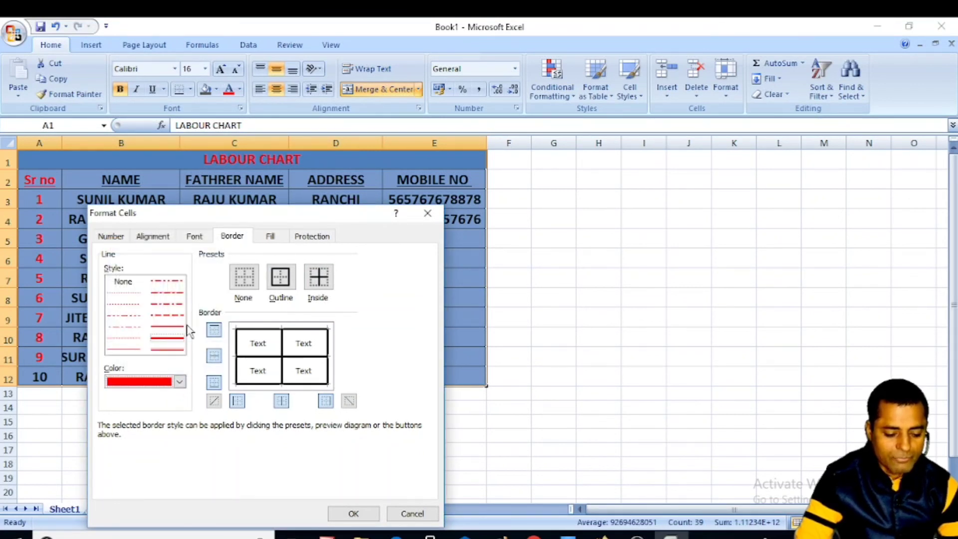
pyautogui.click(278, 280)
pyautogui.click(318, 277)
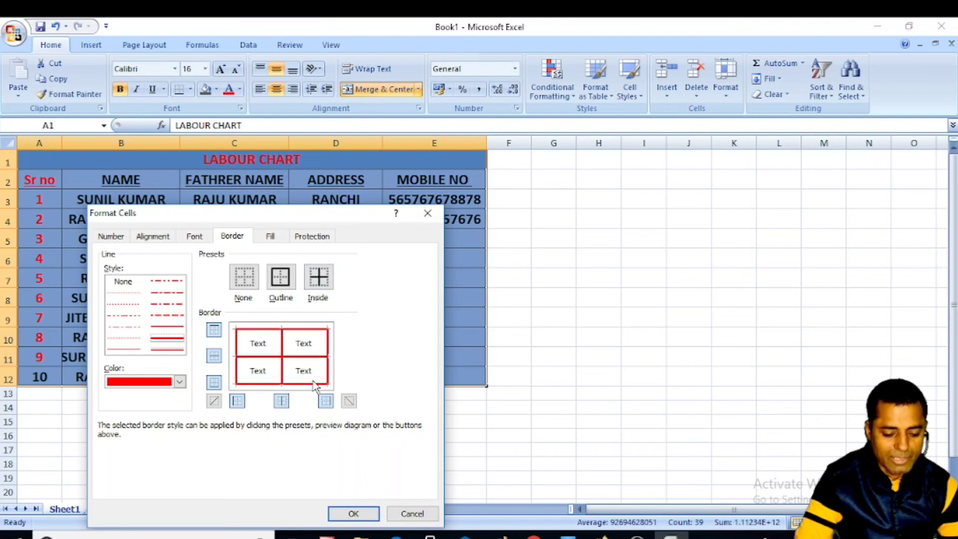
pyautogui.click(354, 514)
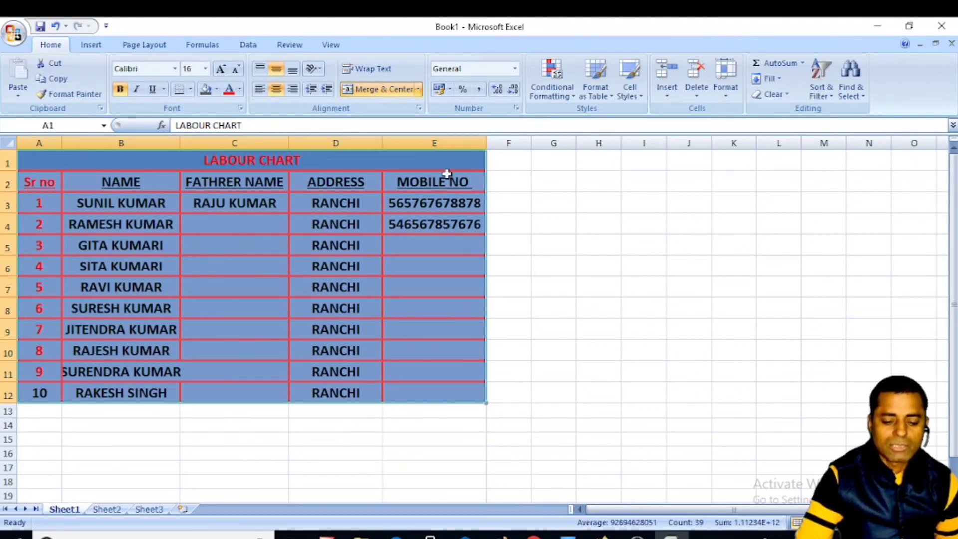
pyautogui.click(520, 163)
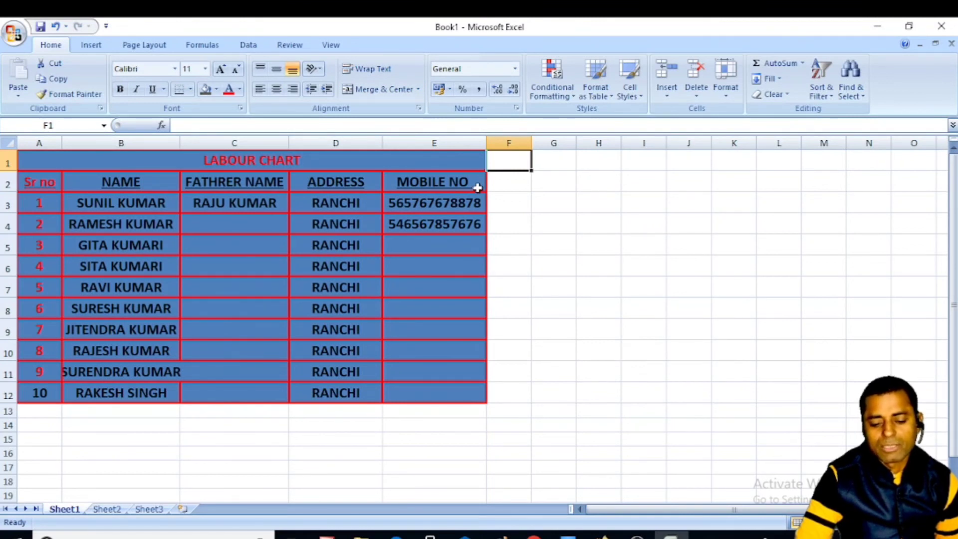
pyautogui.click(510, 180)
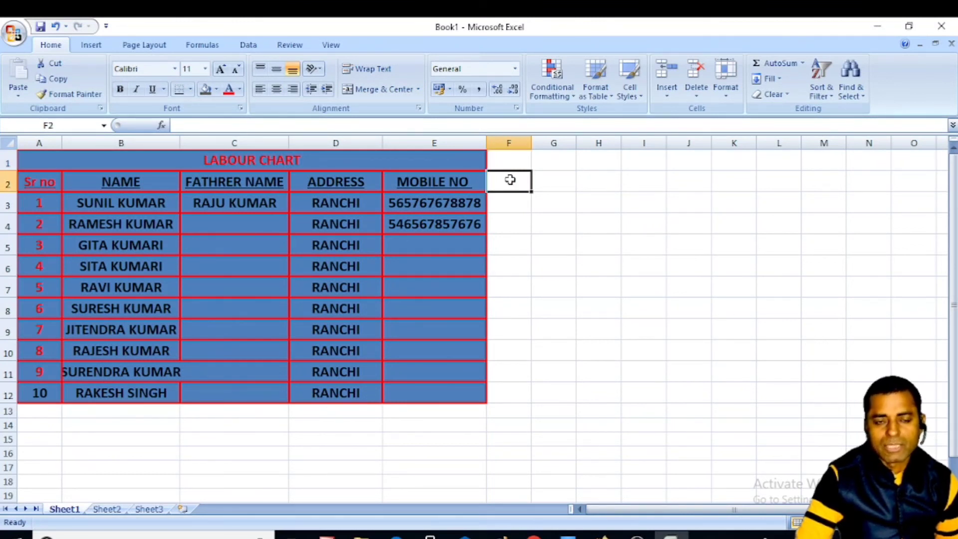